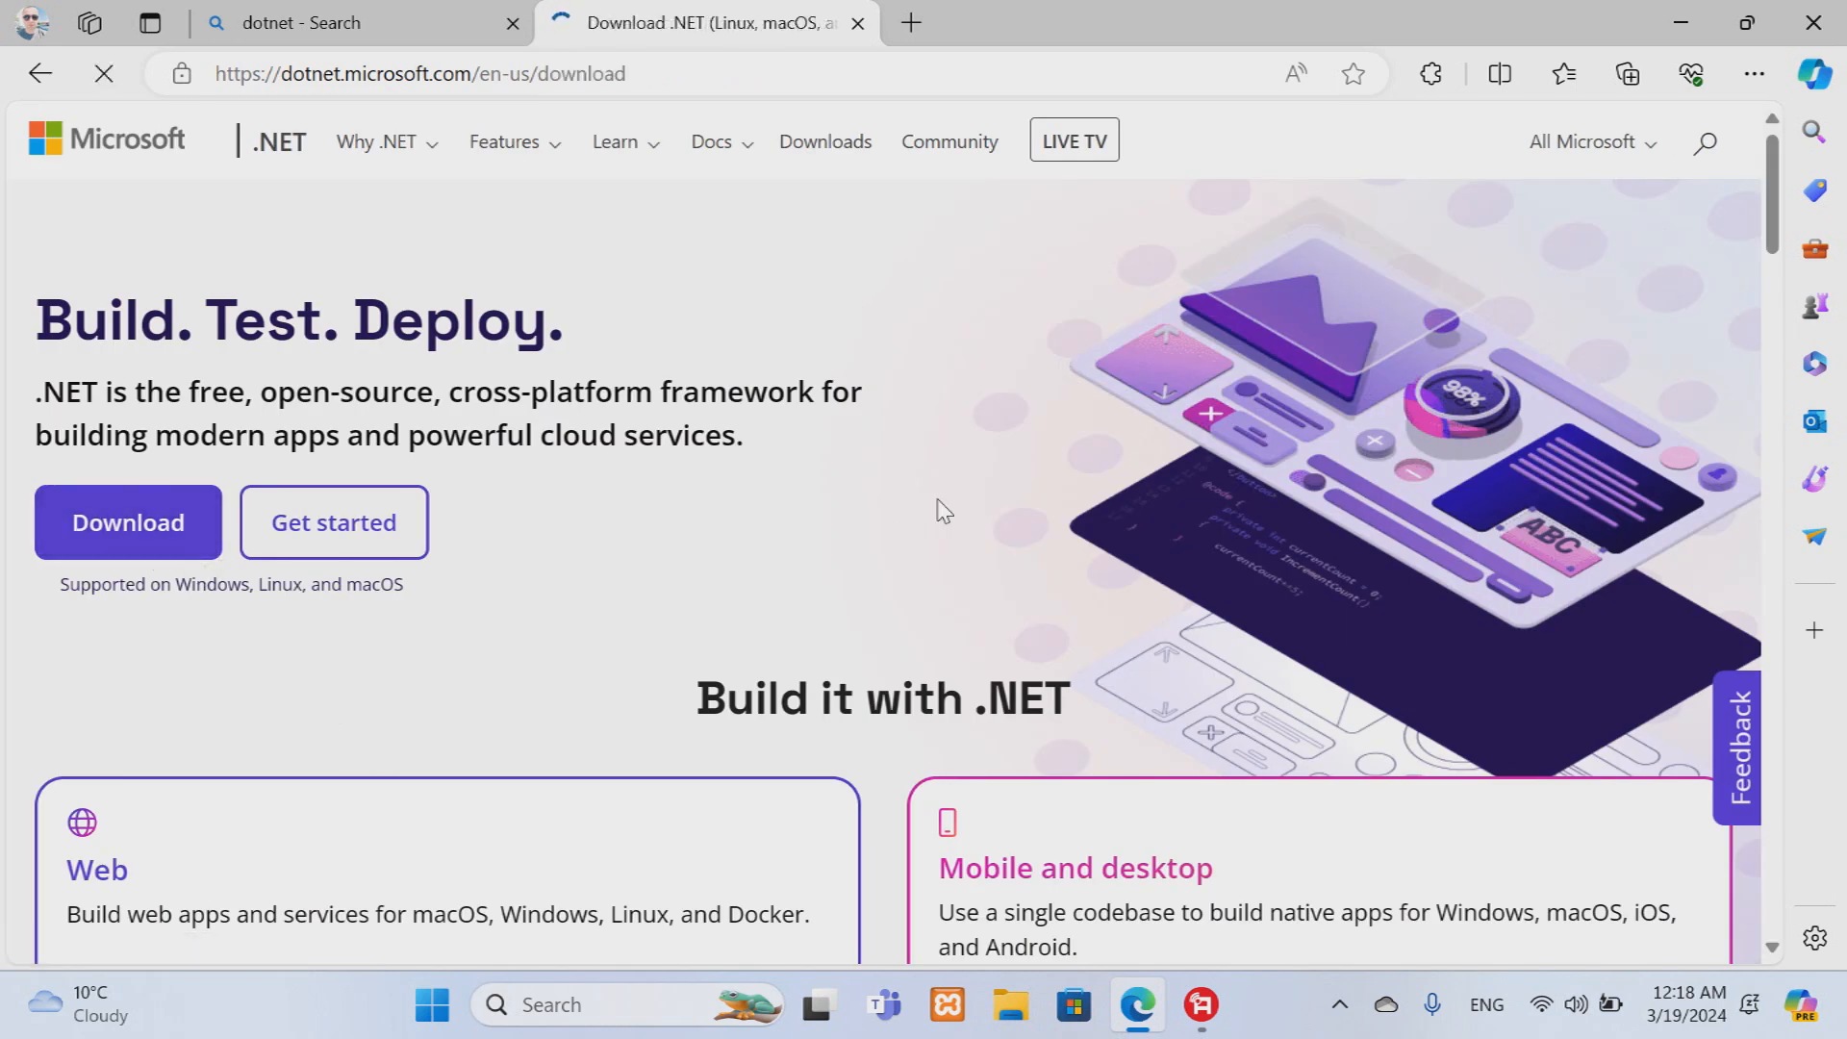
Download the Windows x64 installer of .NET SDK 8.0.203 from the list of all .NET 8.0 downloads
scroll(1279, 524, down, 4)
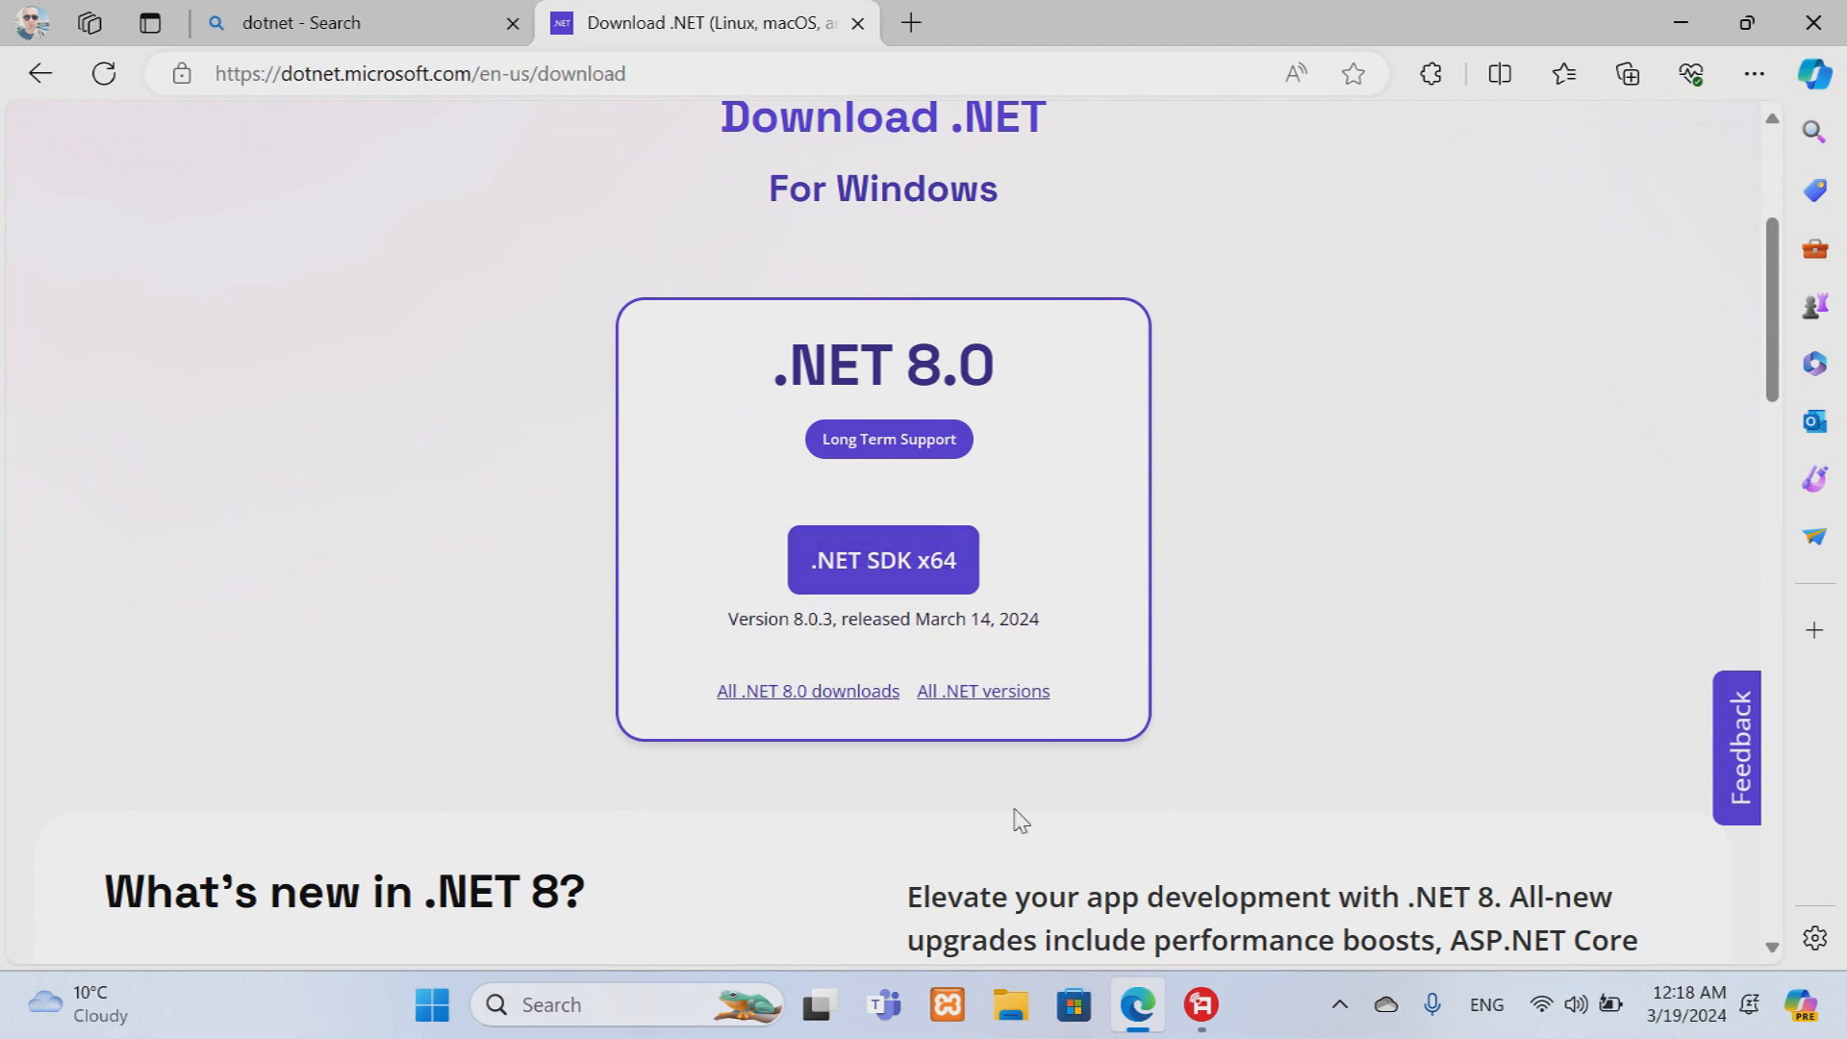
click(823, 700)
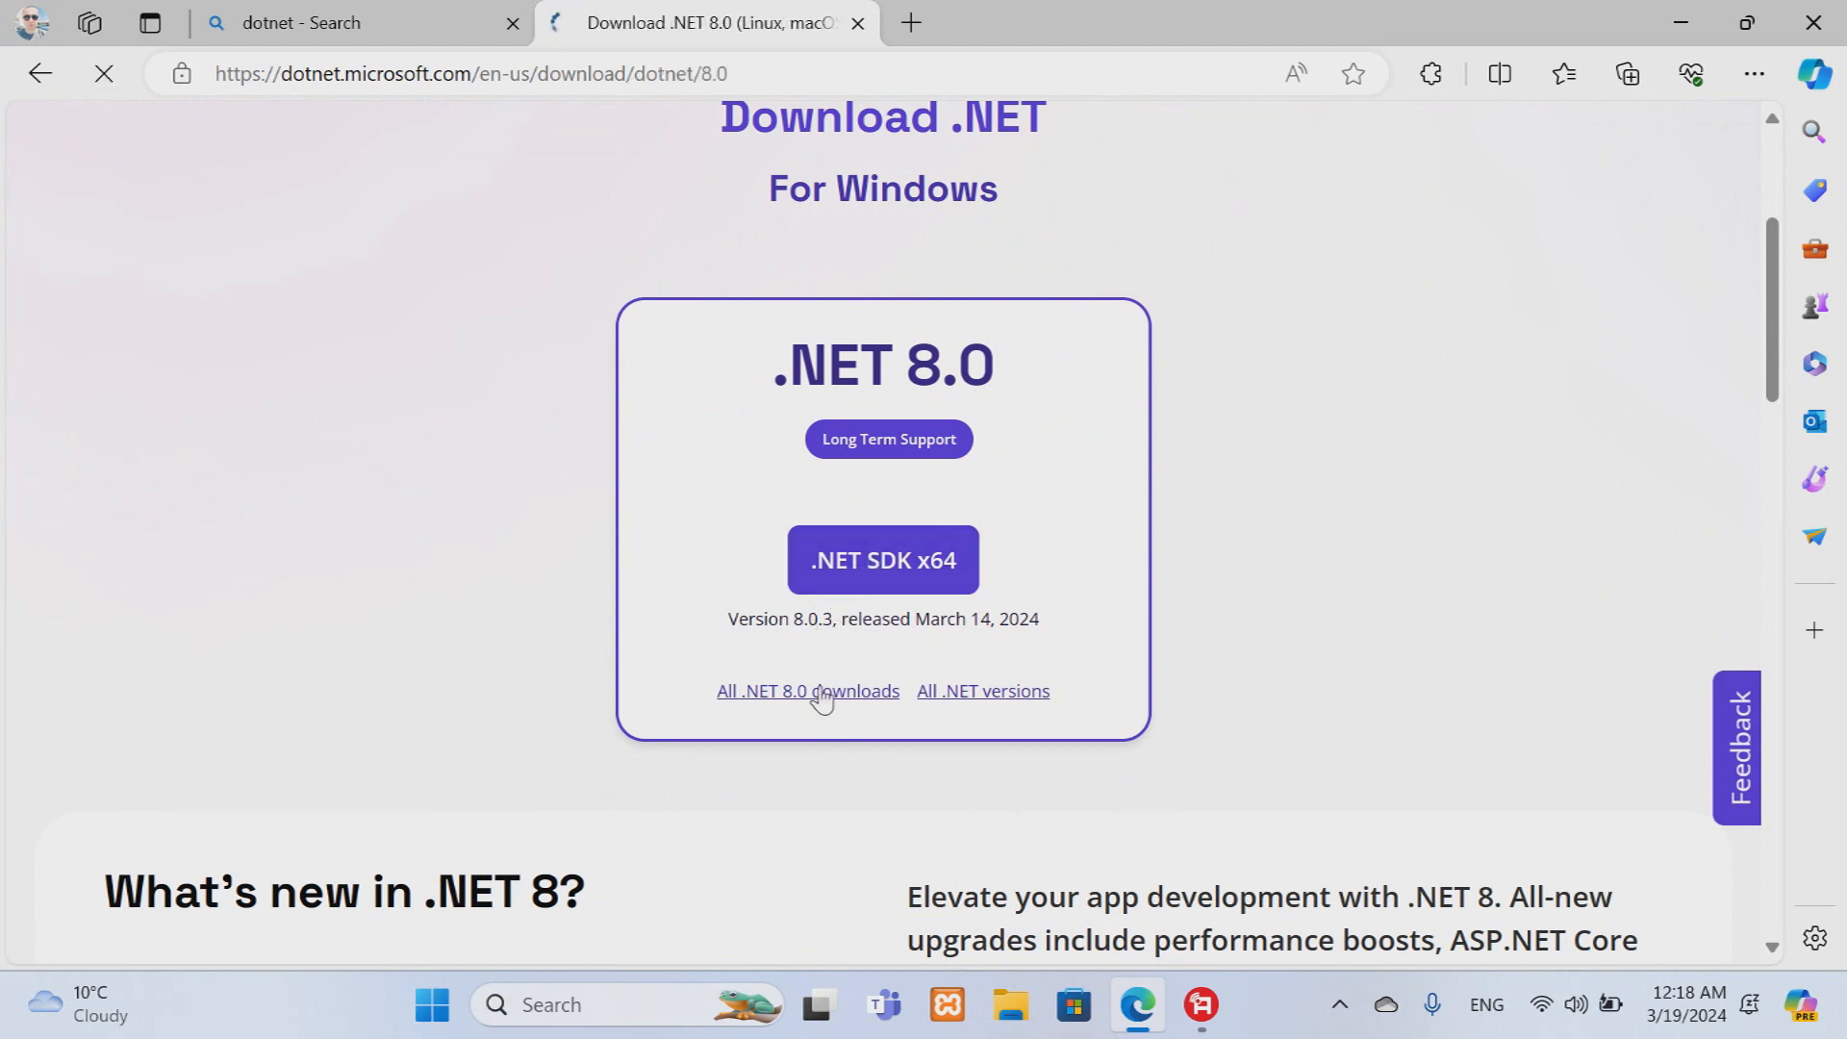
scroll(1227, 440, down, 4)
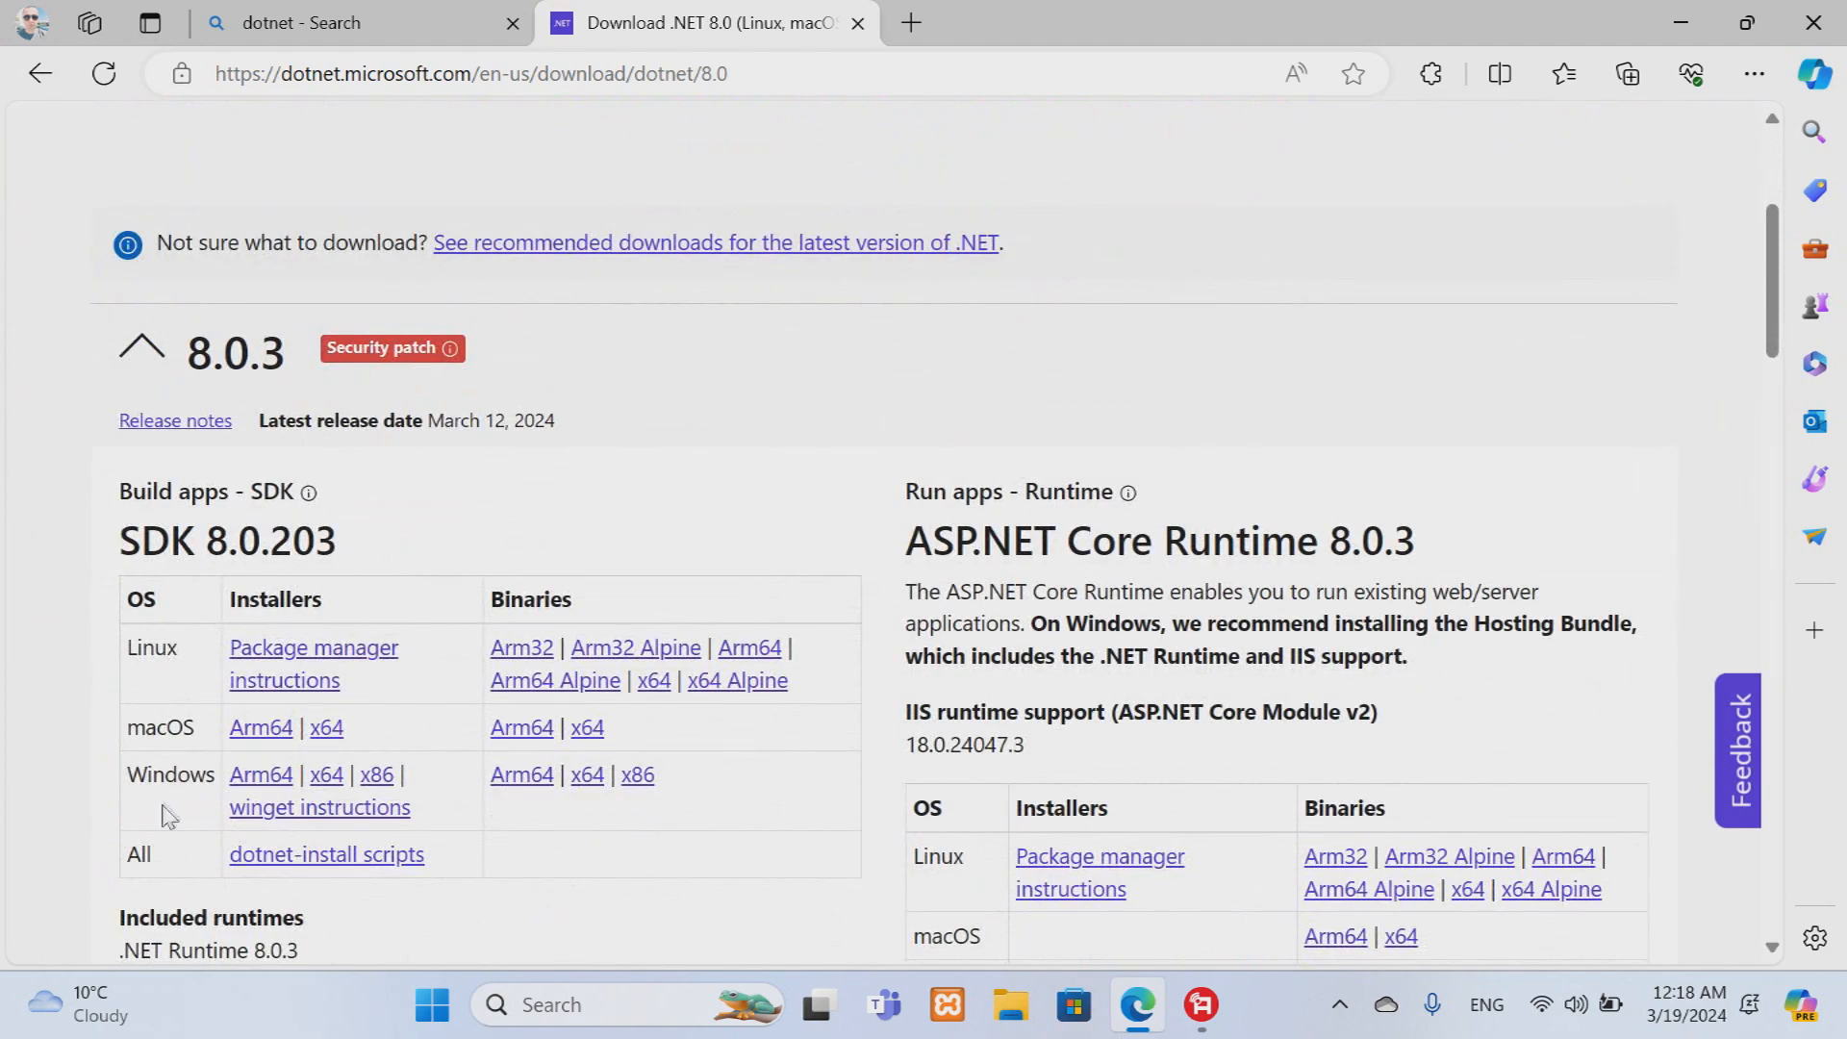
click(326, 775)
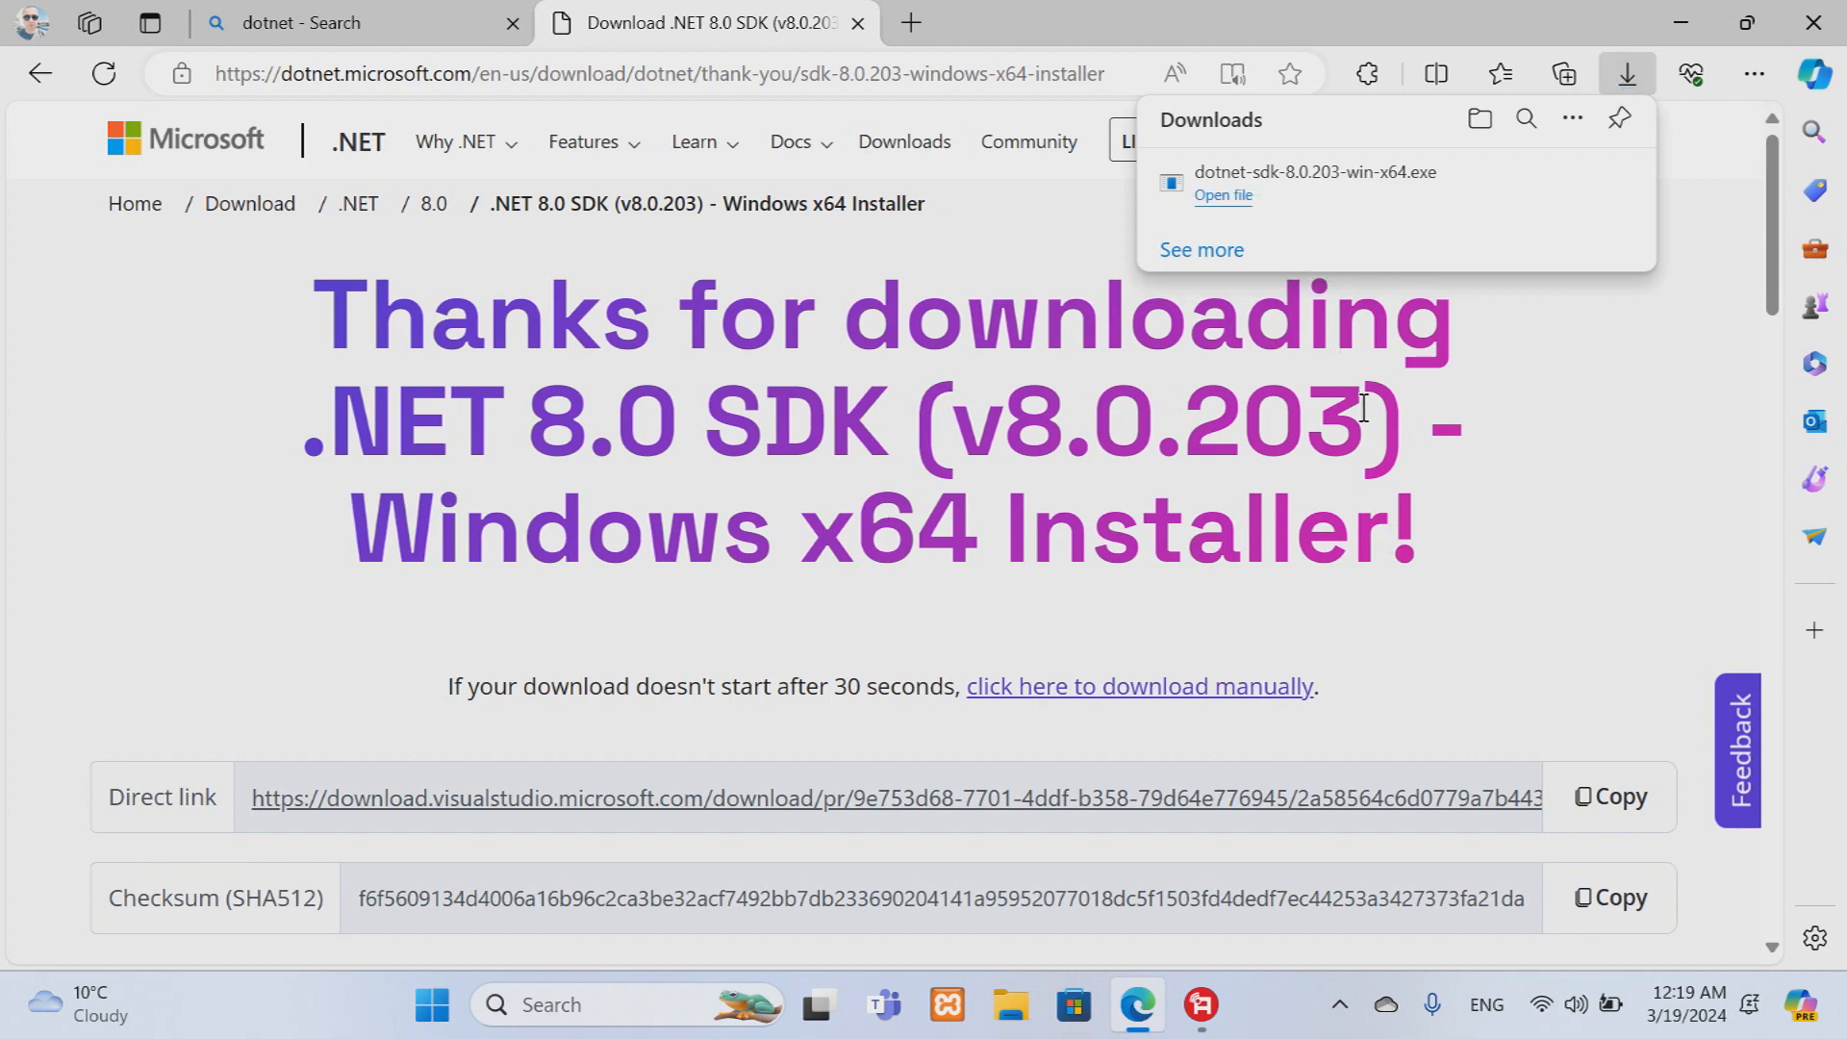
Launch the downloaded dotnet-sdk-8.0.203-win-x64 installer from the Downloads folder, minimizing the other windows
click(1479, 117)
click(1654, 39)
click(1679, 24)
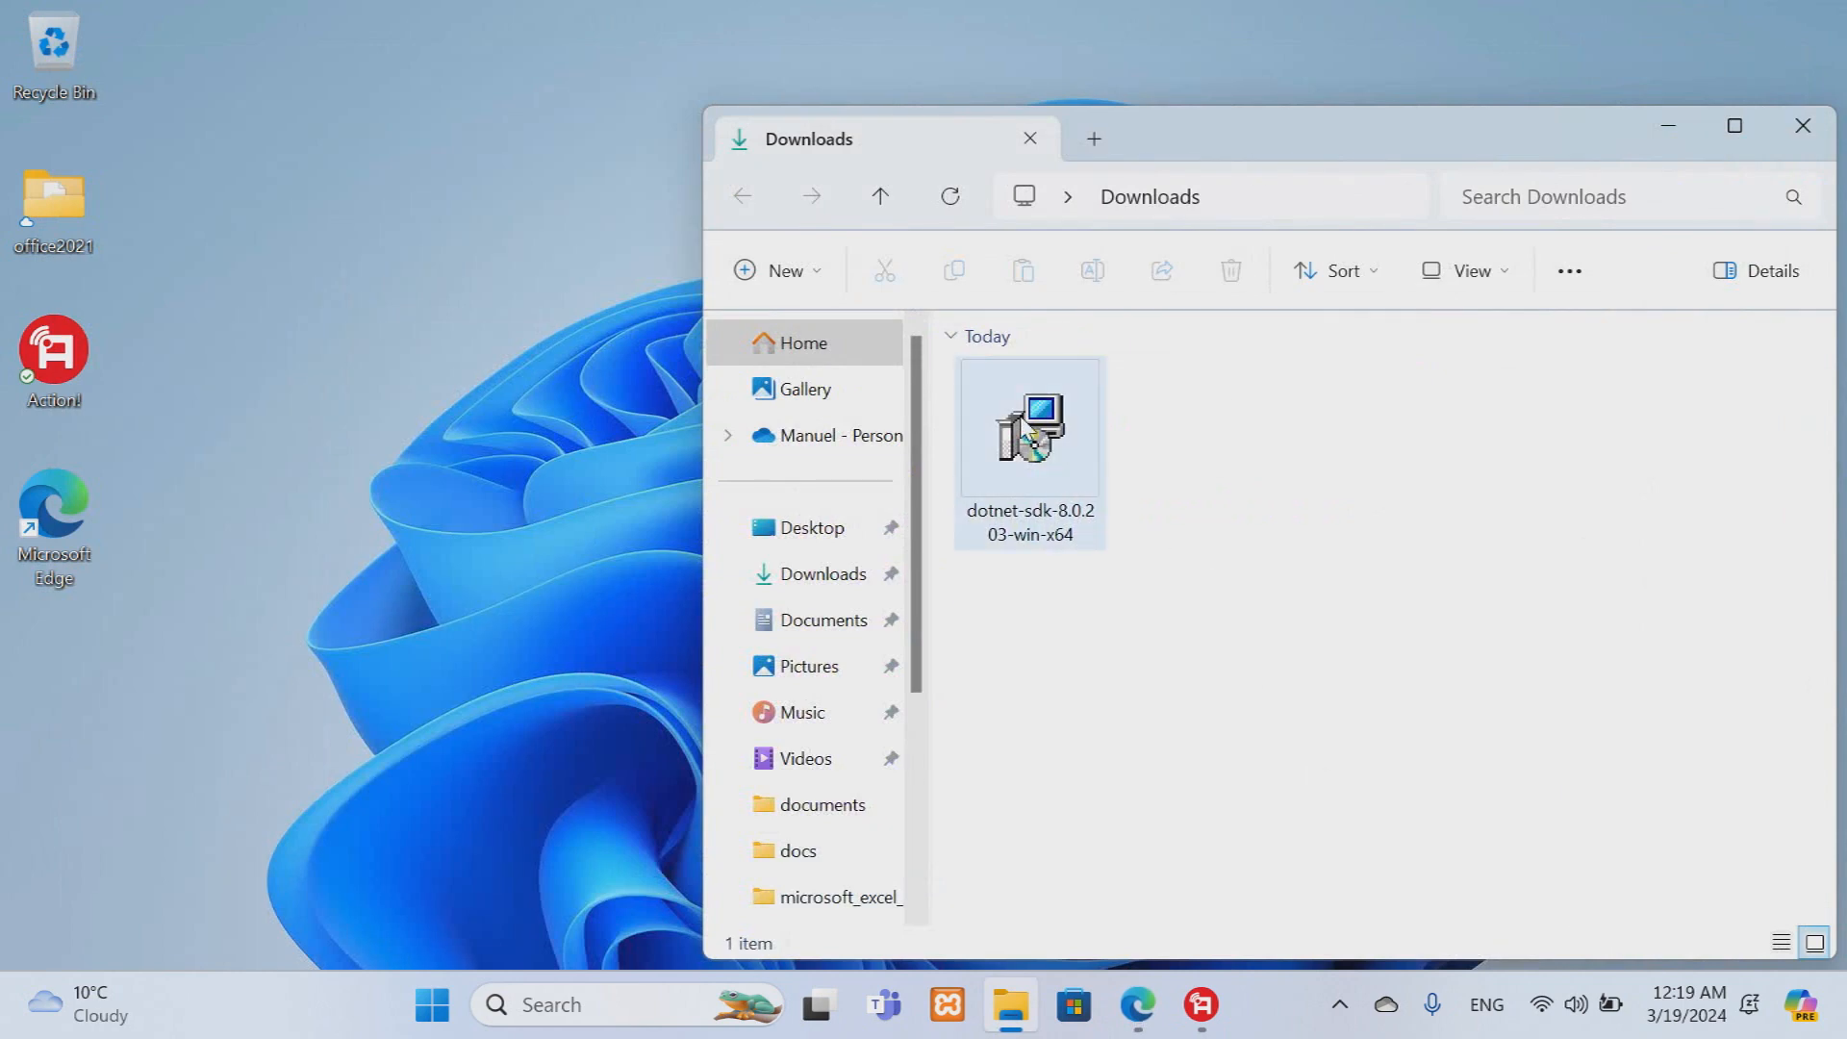
double_click(1031, 453)
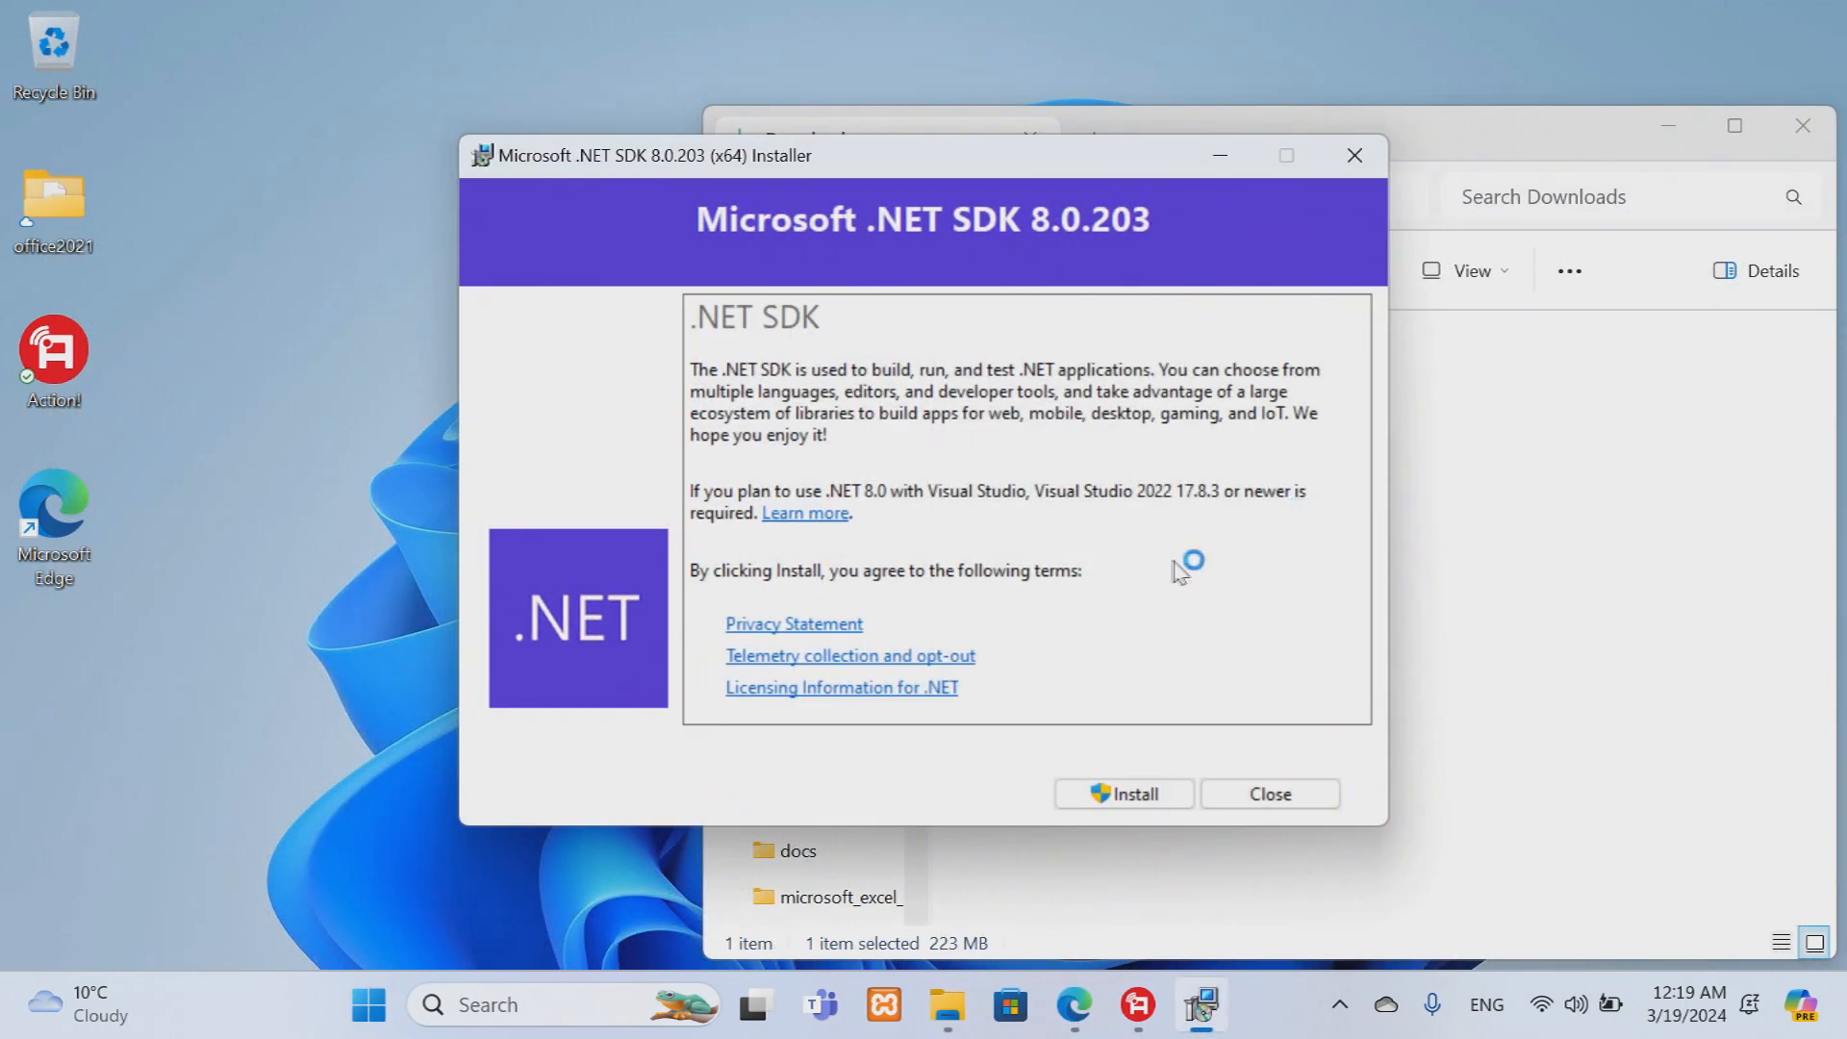
click(1670, 127)
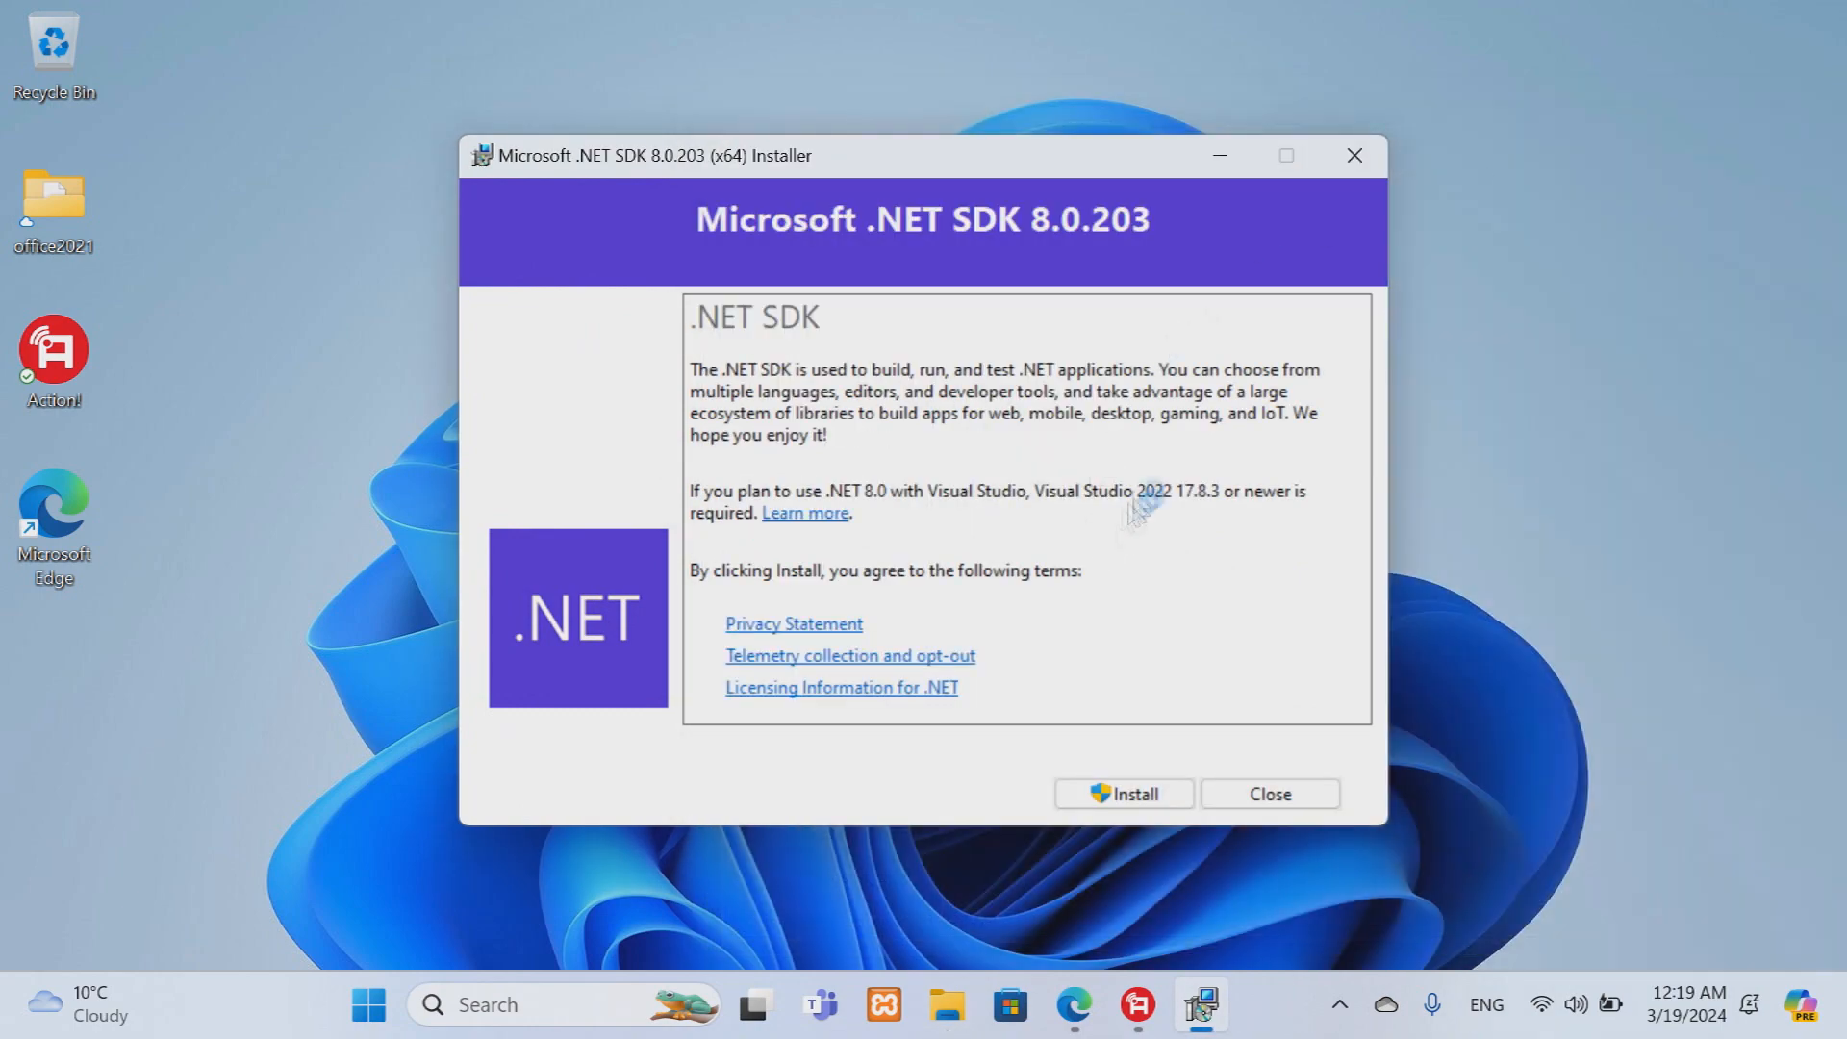
Install the .NET SDK 8.0.203 and close the installer once it has finished
click(1127, 800)
click(787, 743)
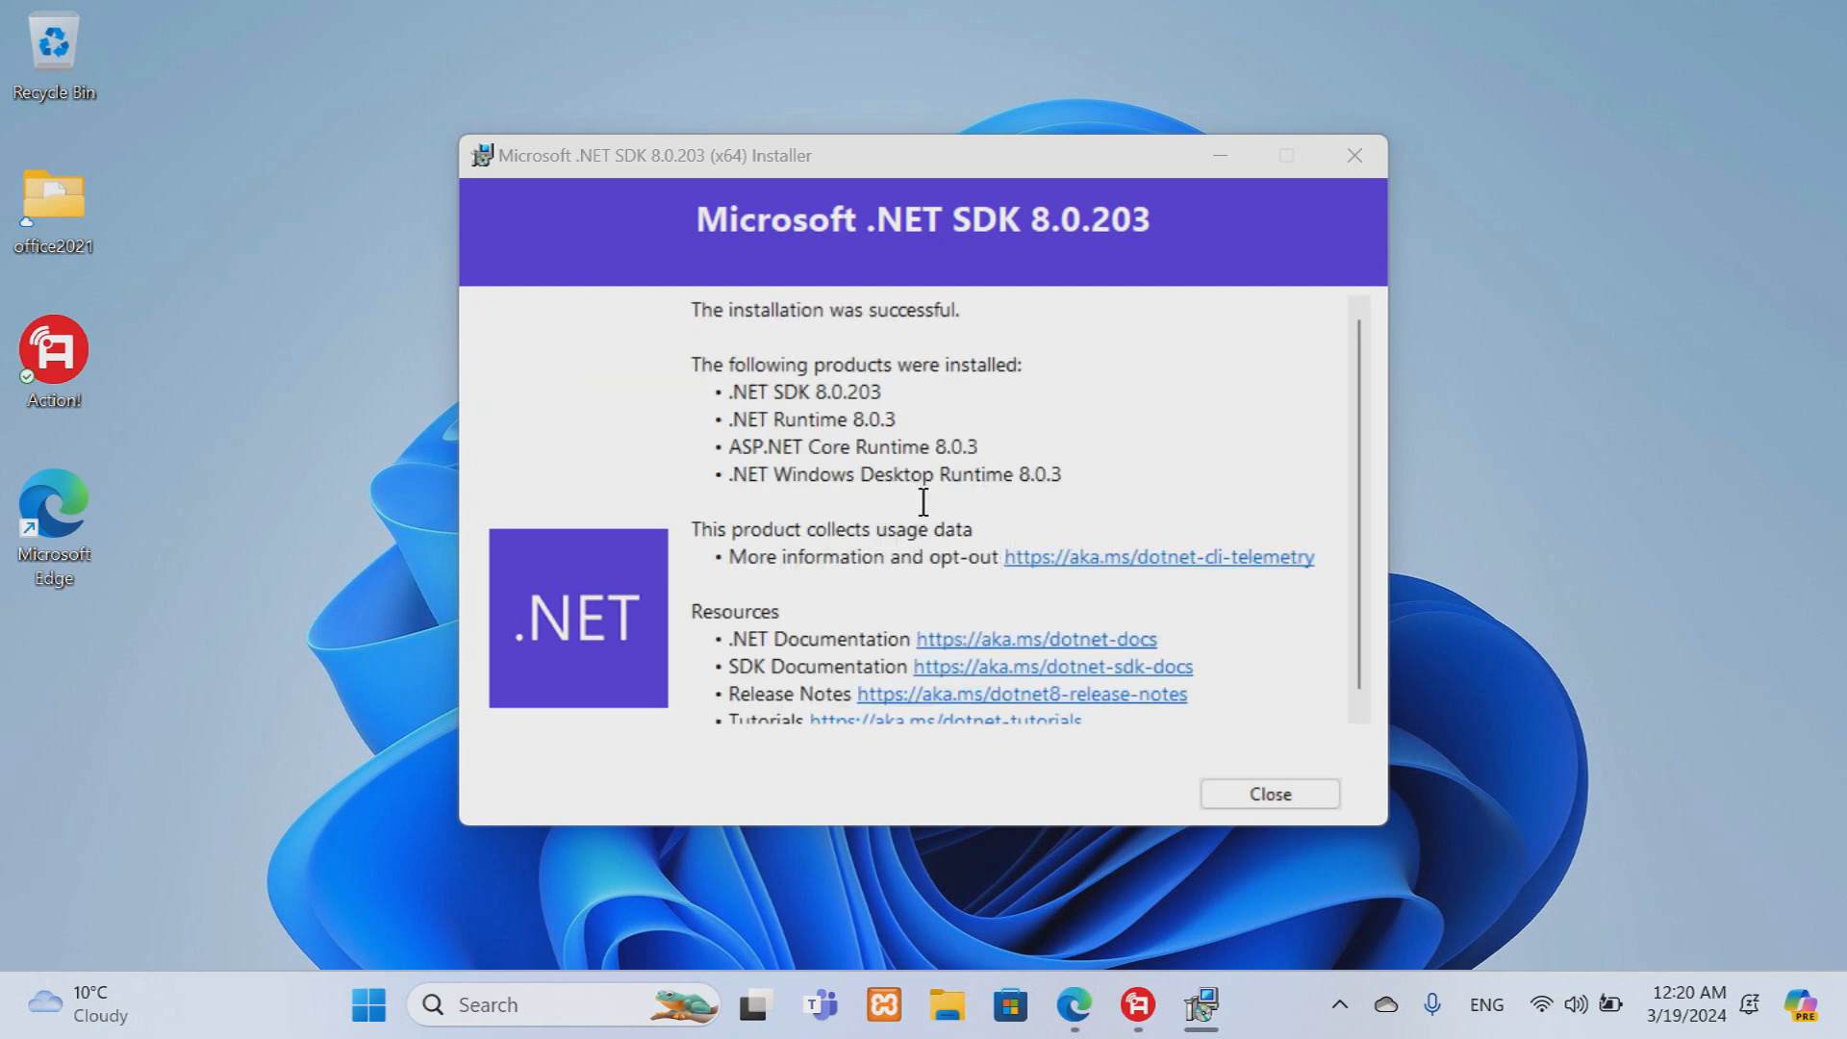
scroll(1111, 384, down, 1)
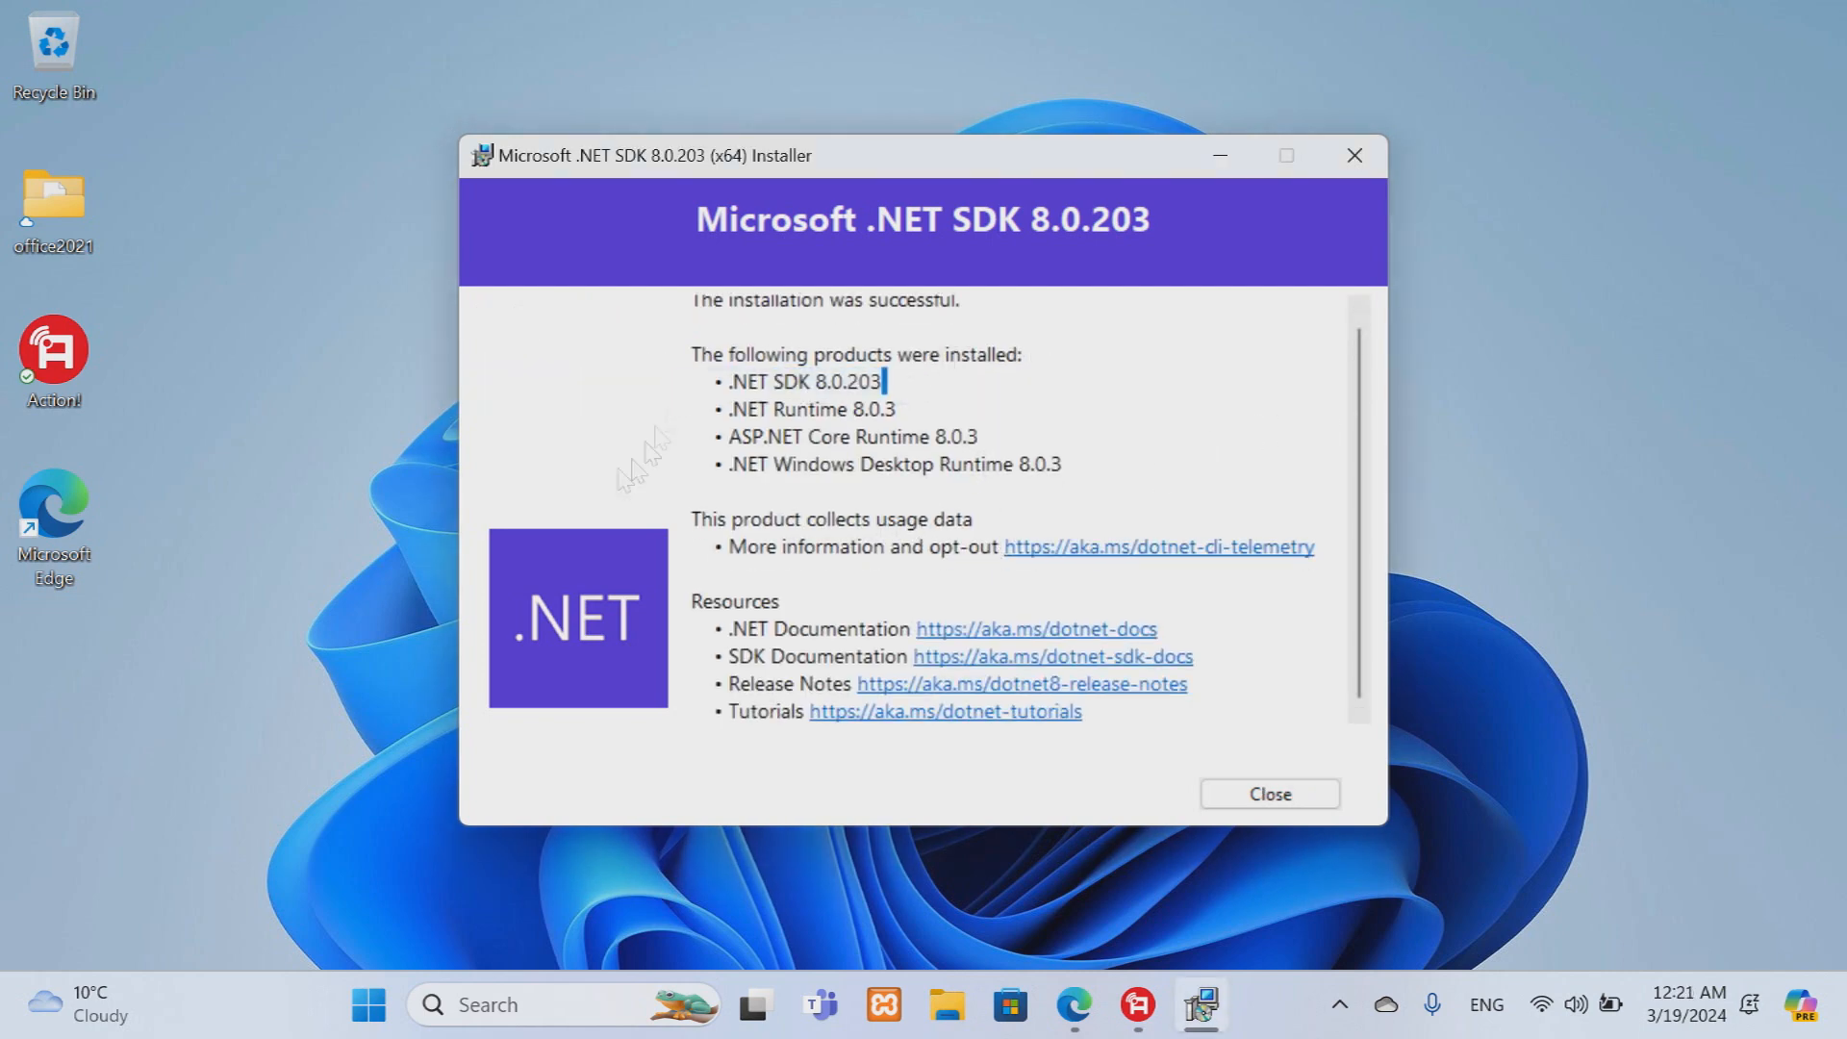
click(1289, 795)
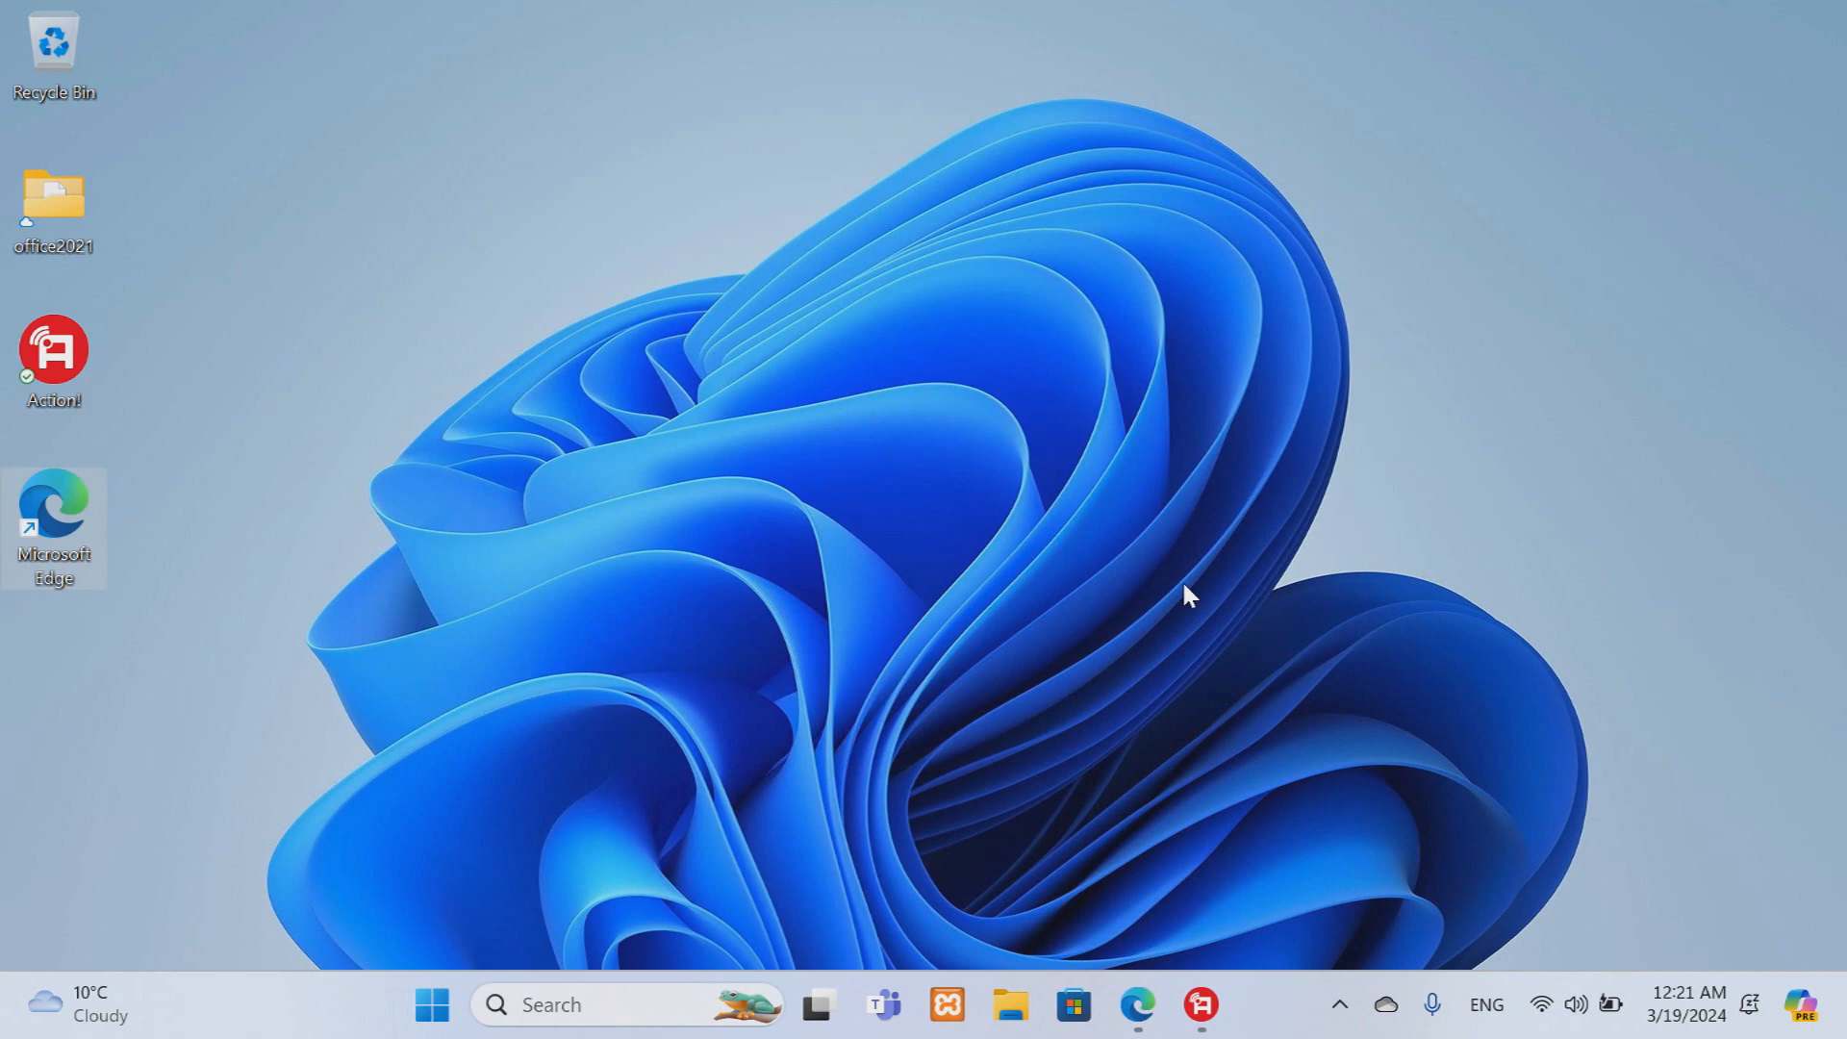
Open Command Prompt and run dotnet --info to list the installed SDKs and runtimes
click(524, 1005)
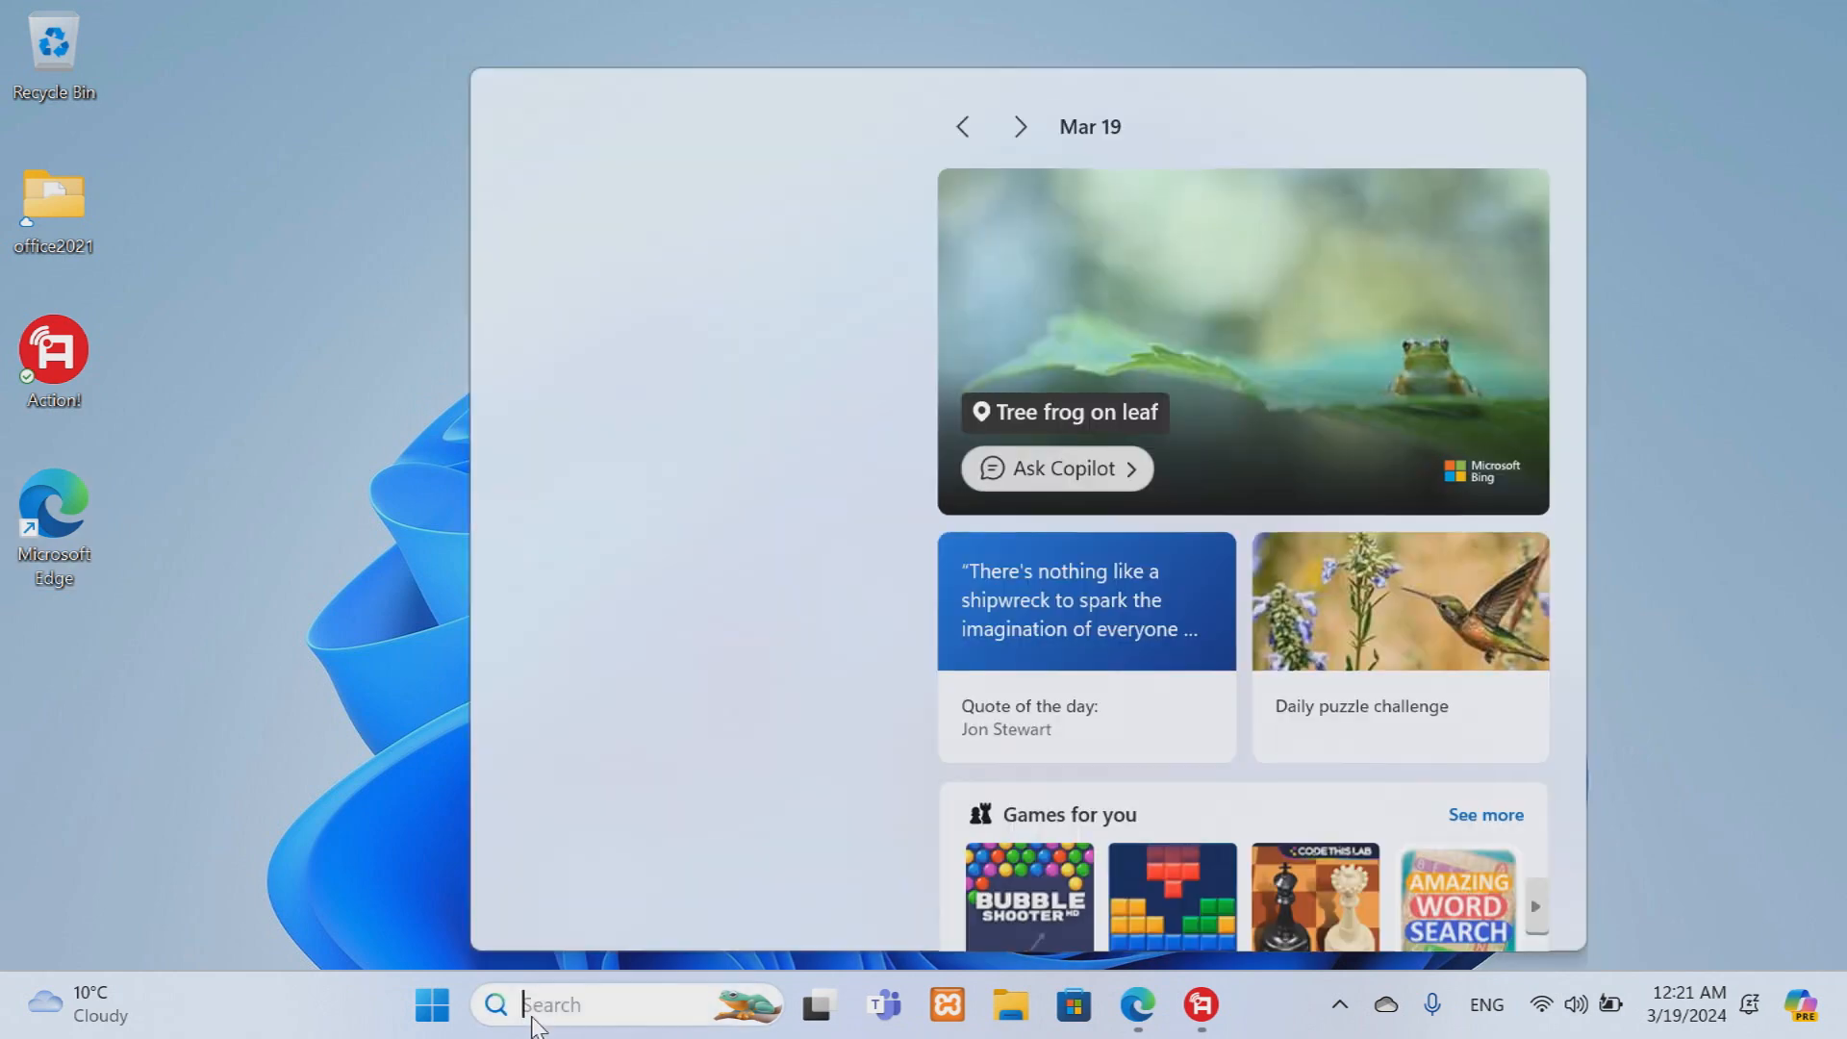
click(701, 187)
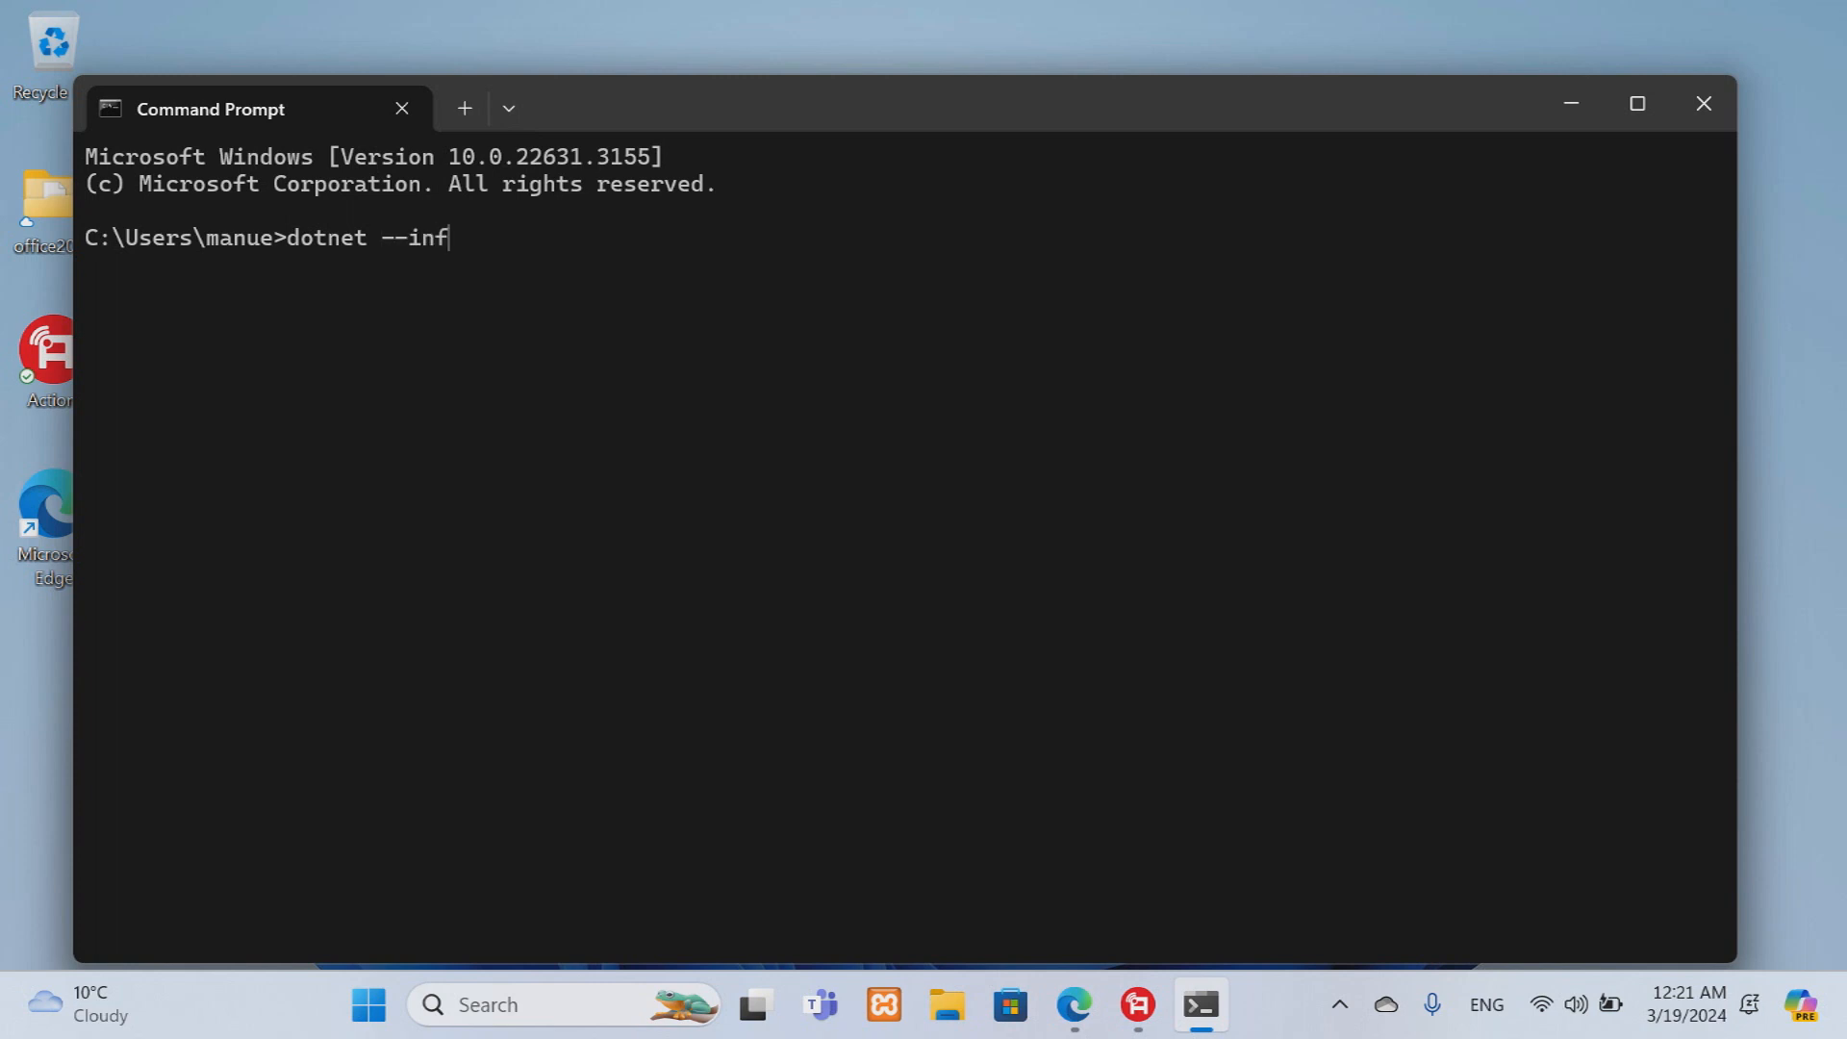
key(Return)
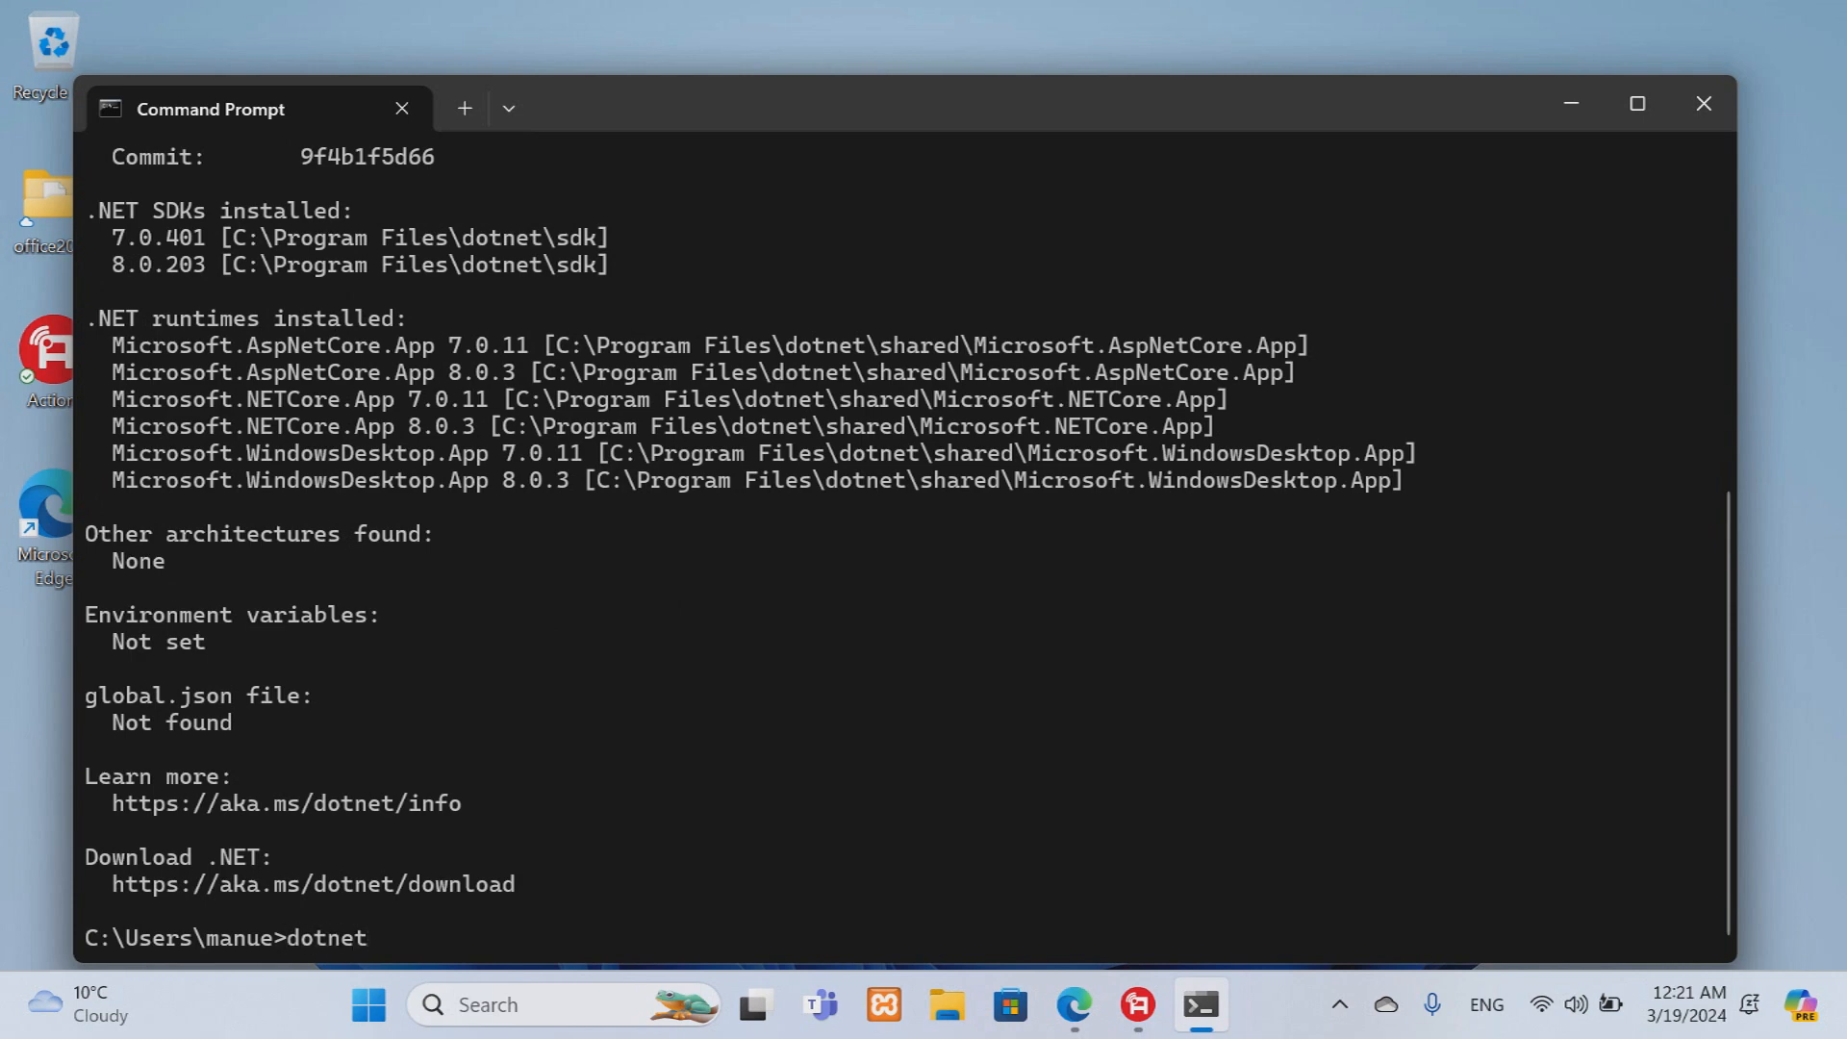
Check the active .NET version with dotnet --version, and exit Command Prompt
text(dotnet --versio)
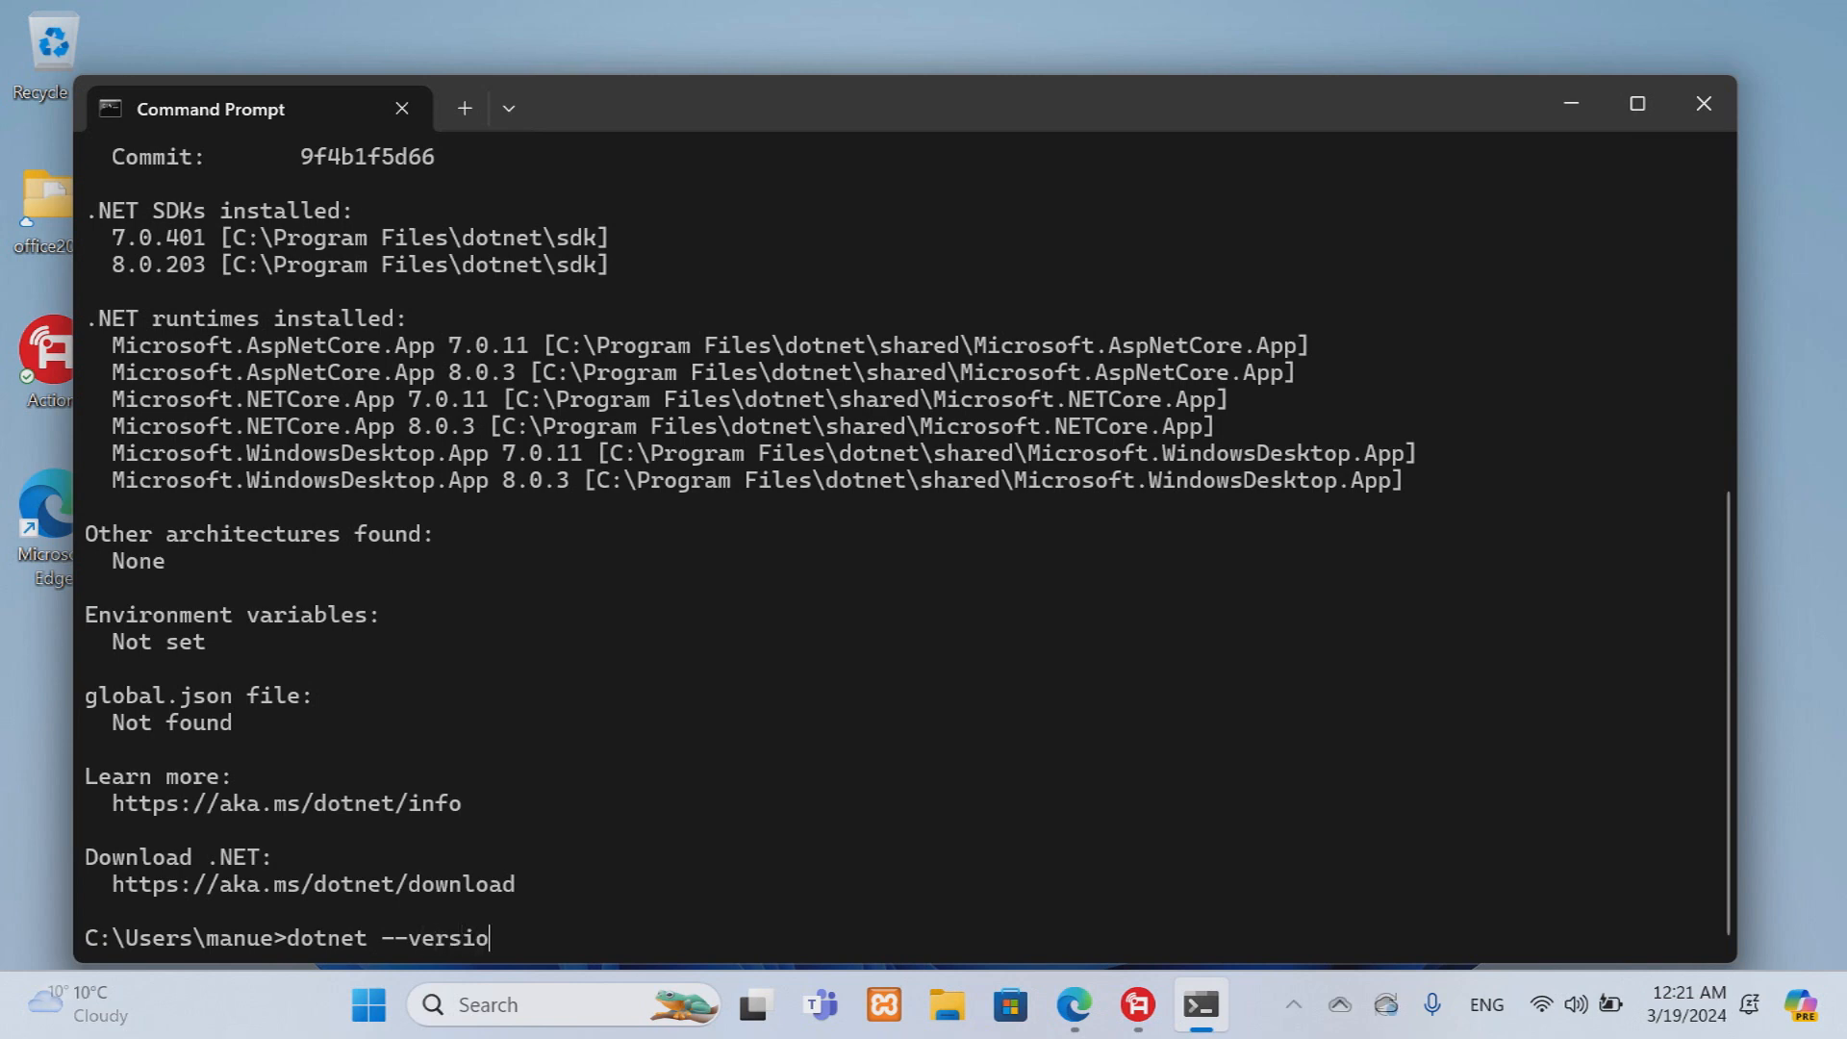
text(n)
key(Return)
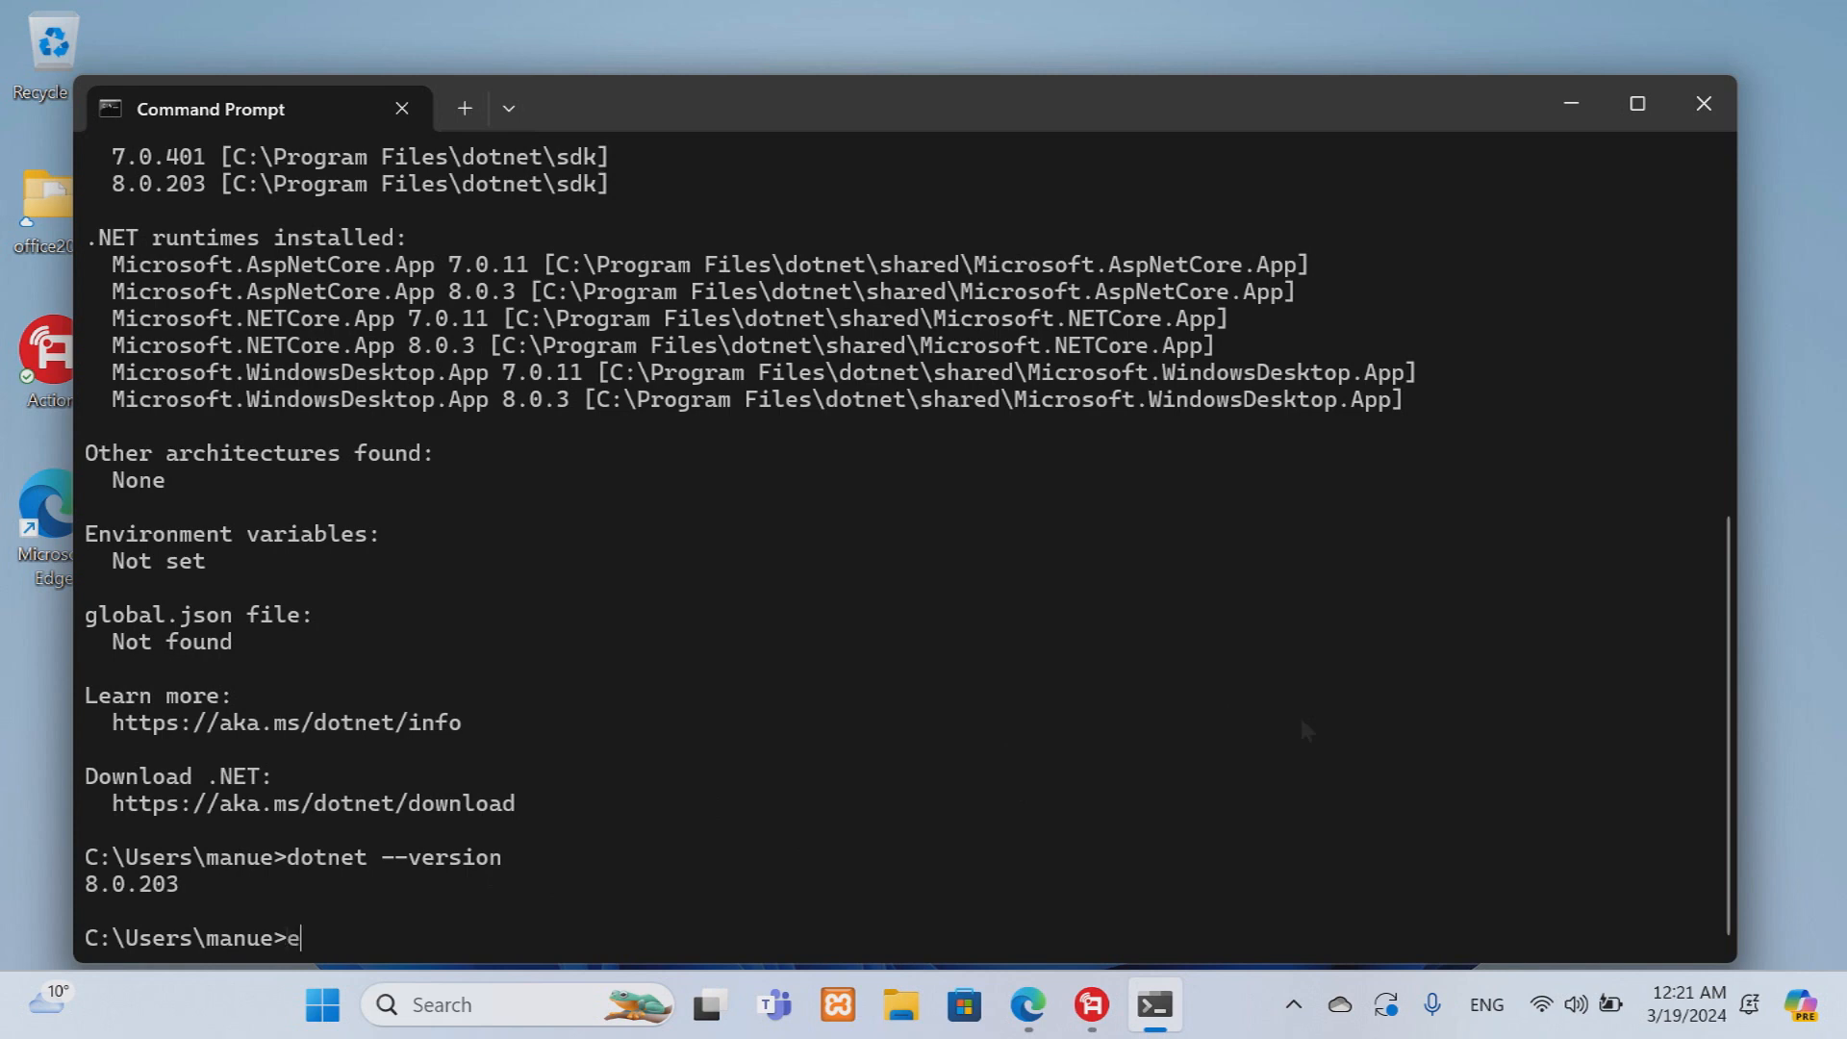
text(exit)
key(Return)
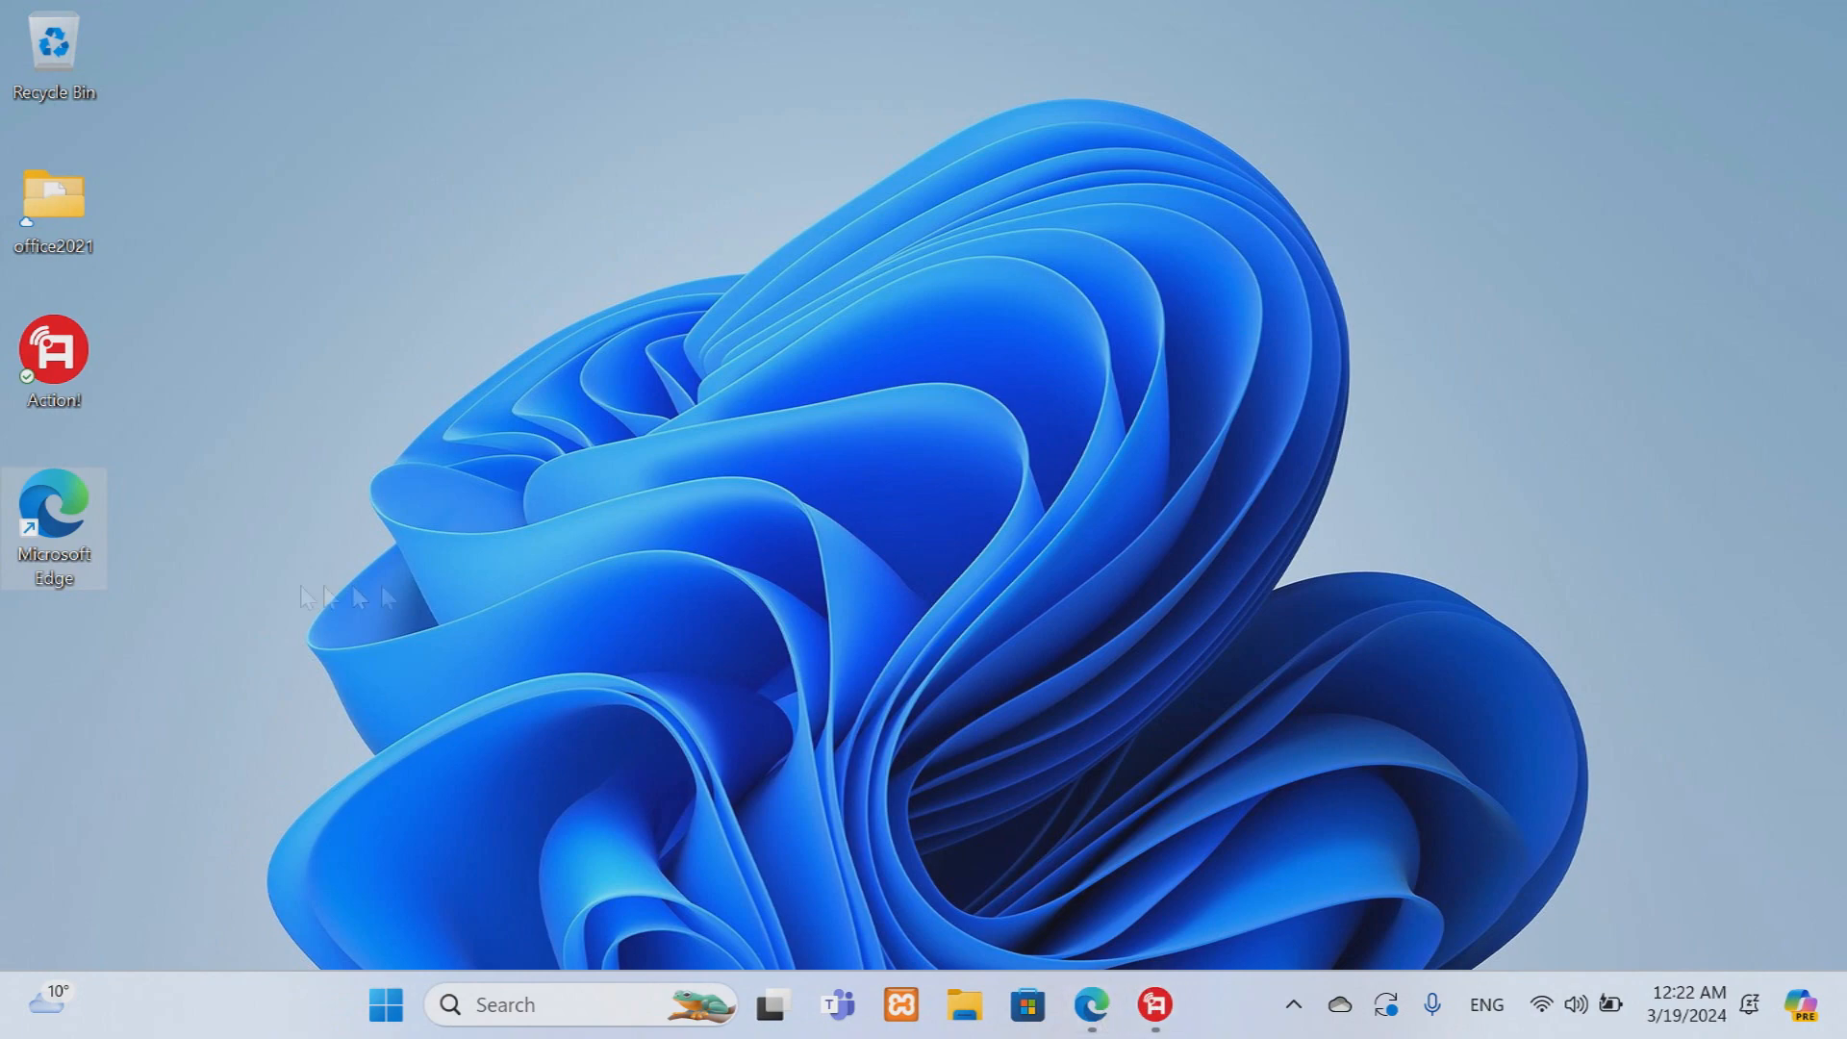
Switch to Microsoft Edge, search the web for vscode, and download the Visual Studio Code installer for Windows
click(1091, 1004)
click(857, 22)
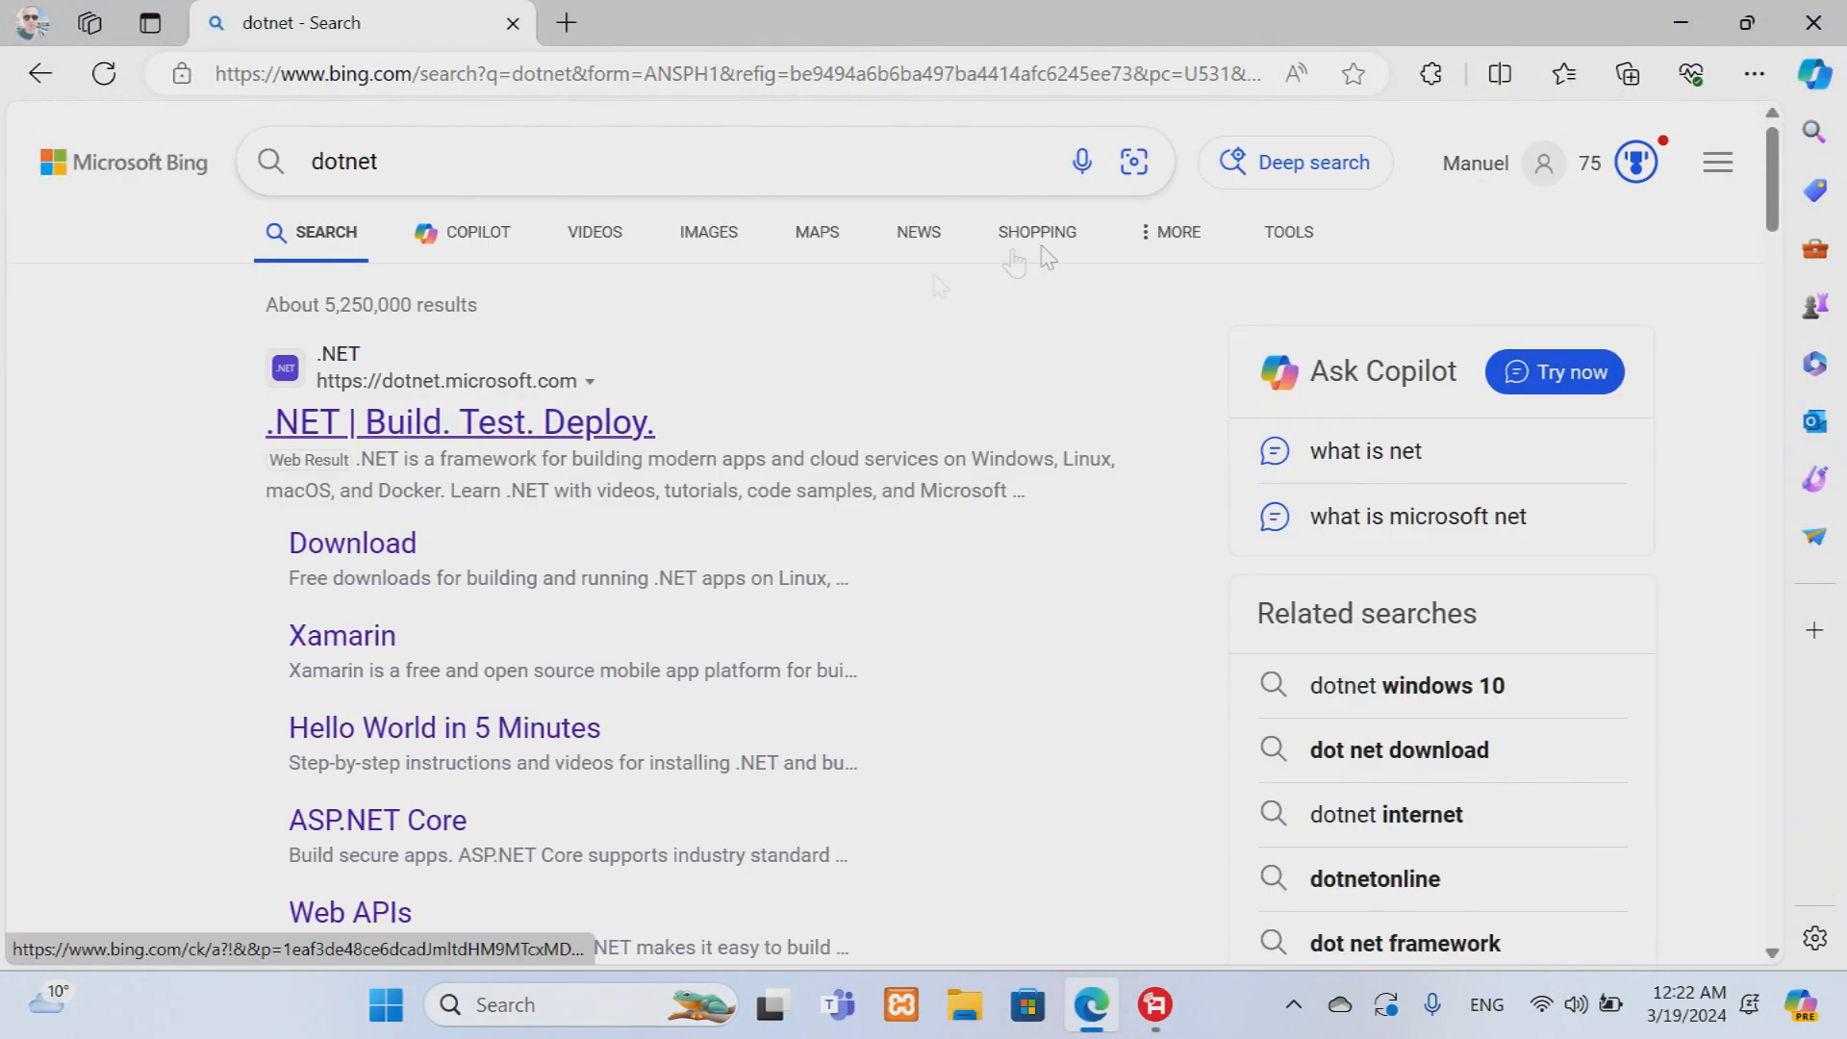
click(450, 171)
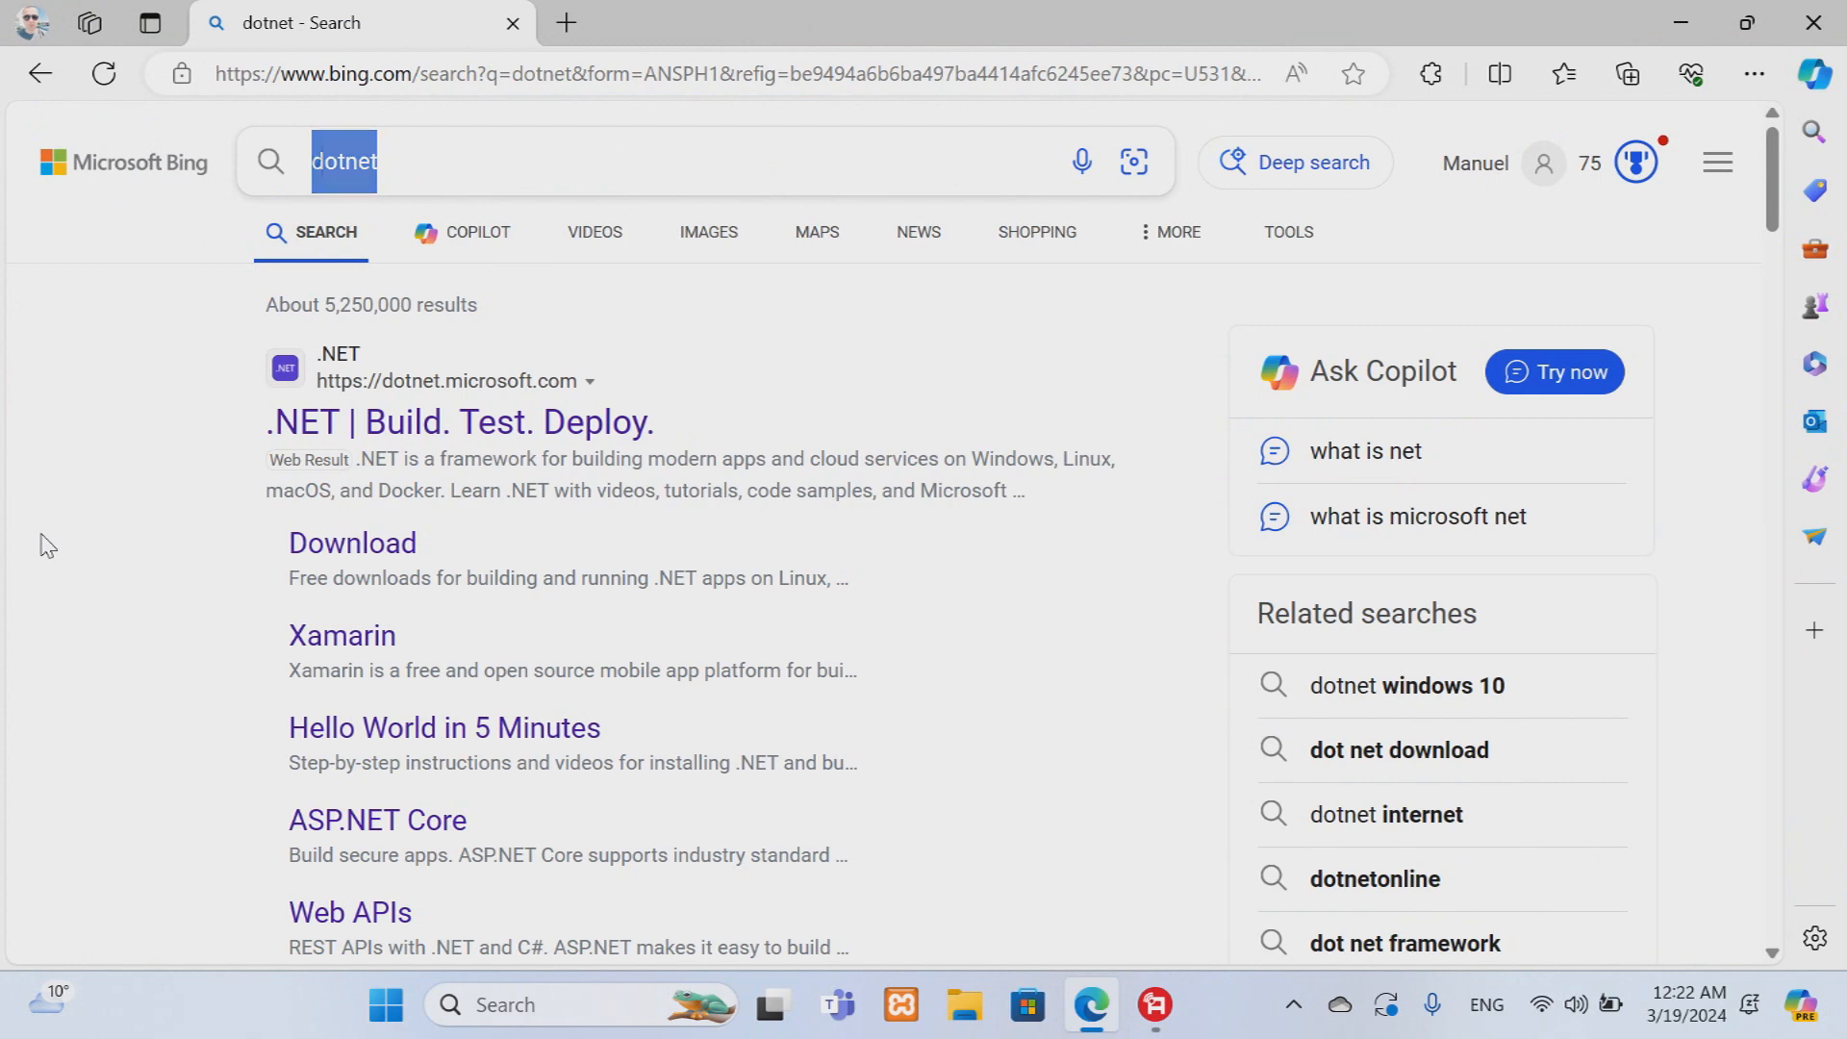
text(vscode)
key(Return)
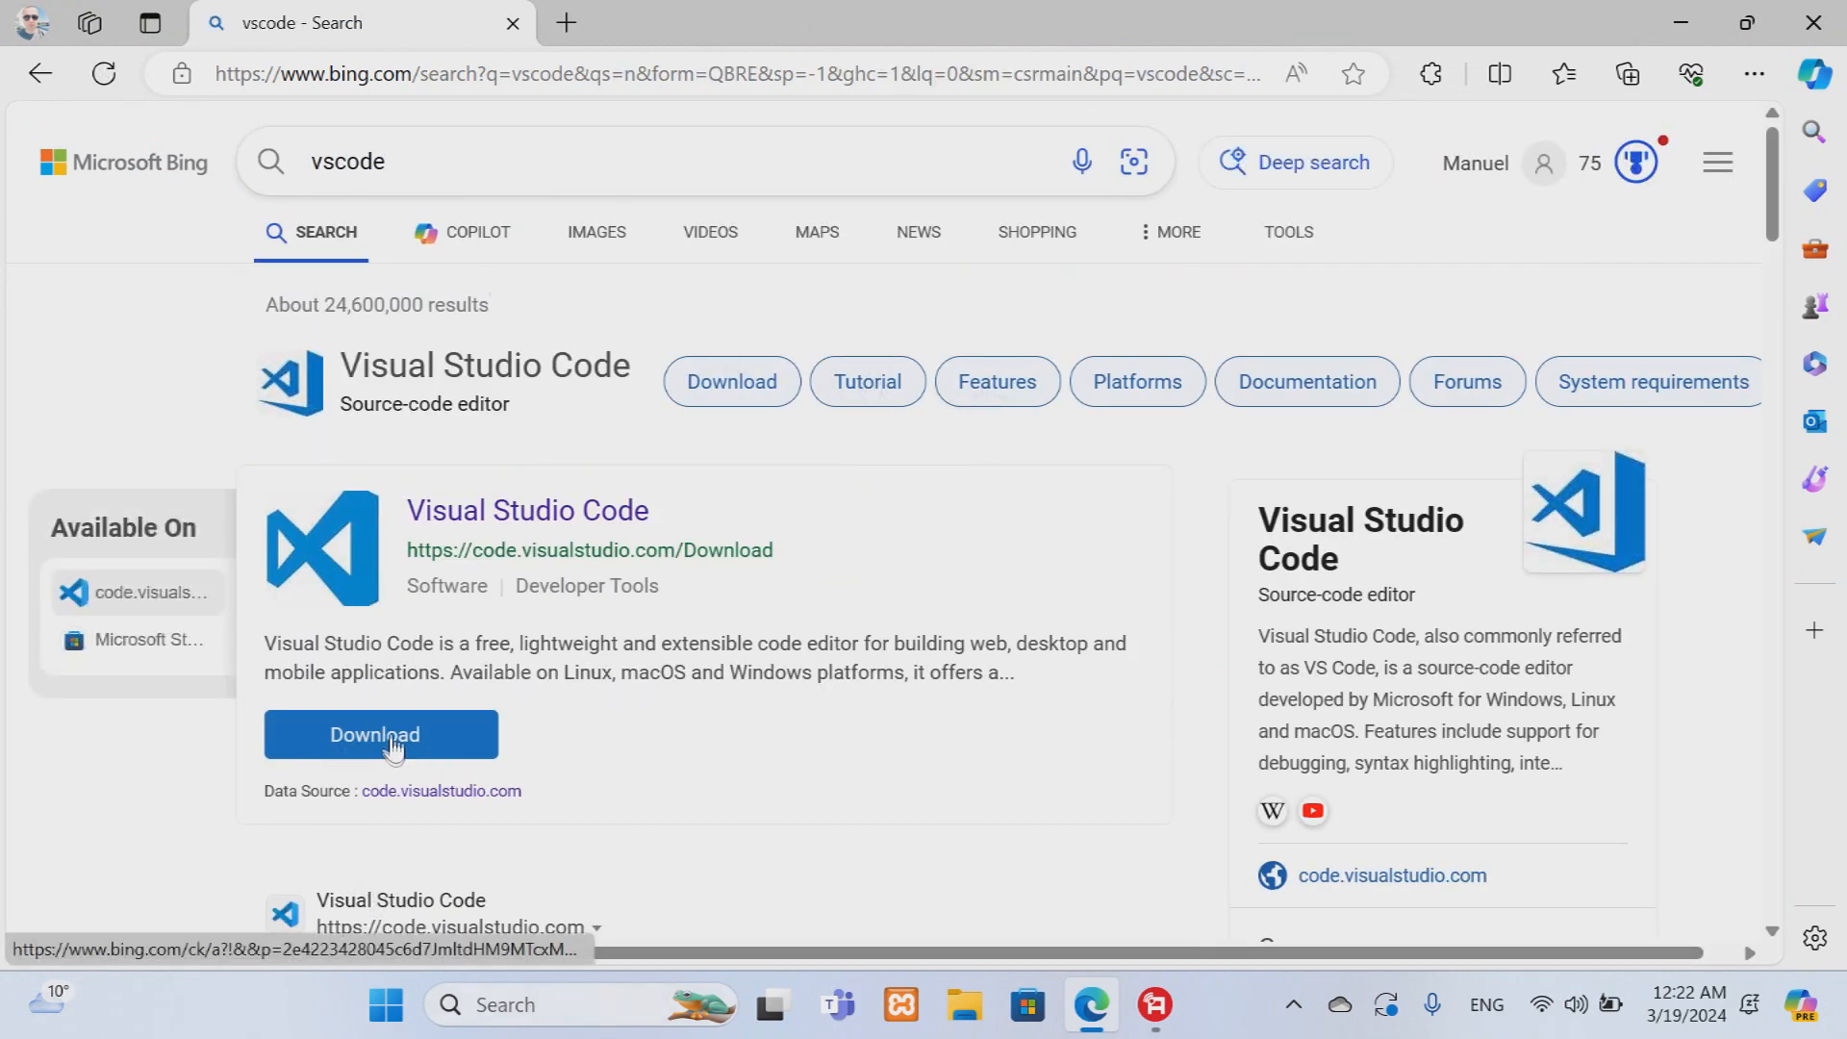
click(354, 755)
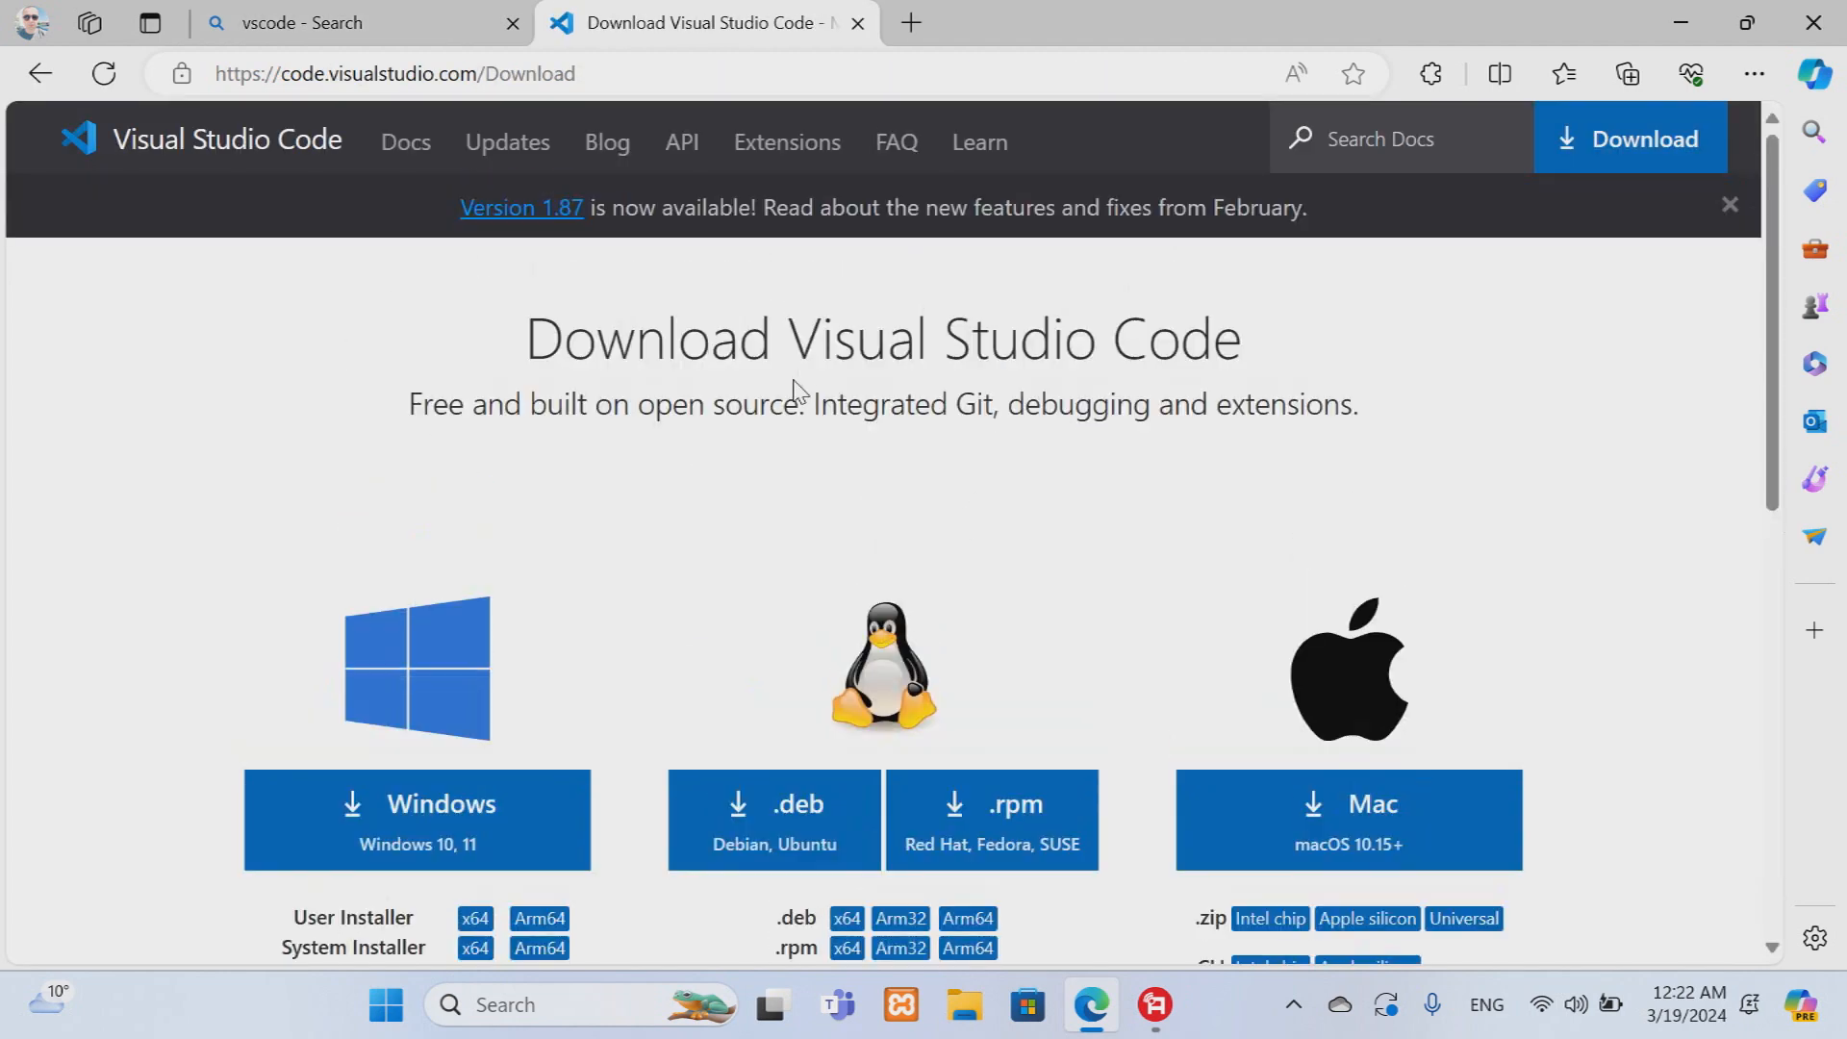
click(425, 829)
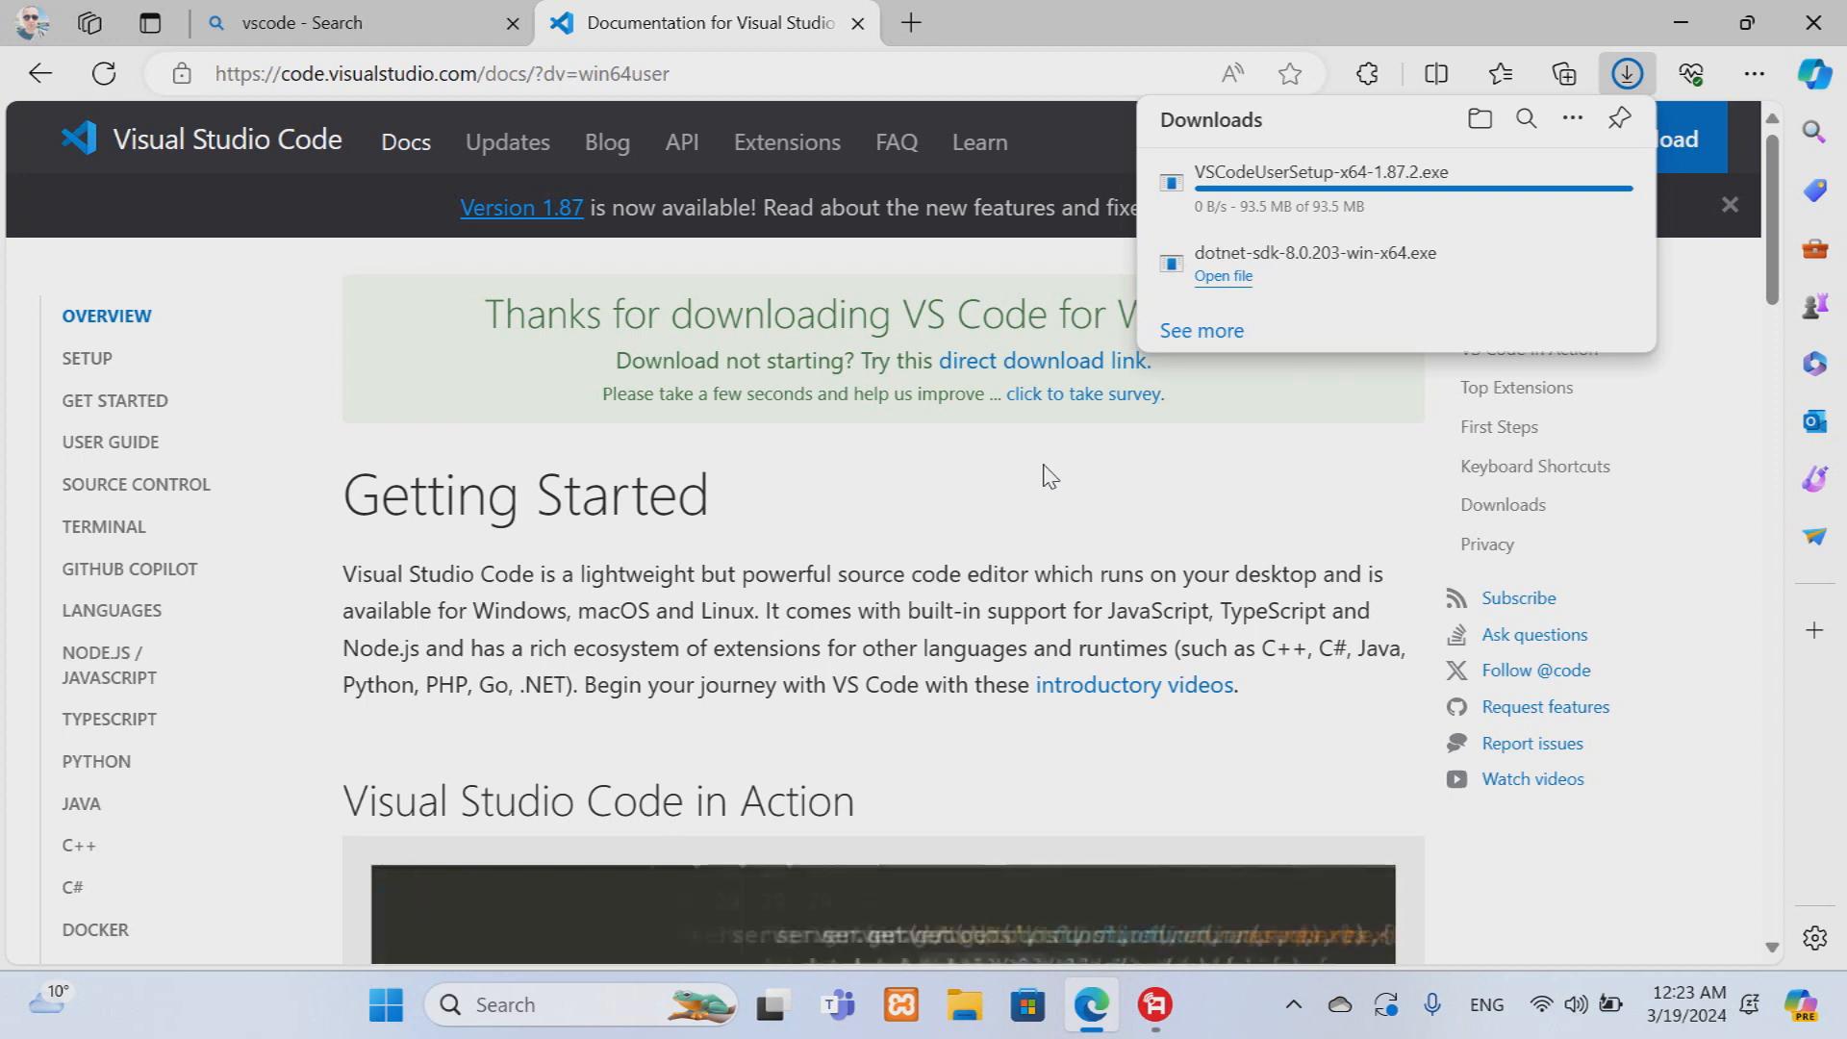
Launch VSCodeUserSetup-x64-1.87.2 from the Downloads folder, closing the browser and the folder window
click(1480, 119)
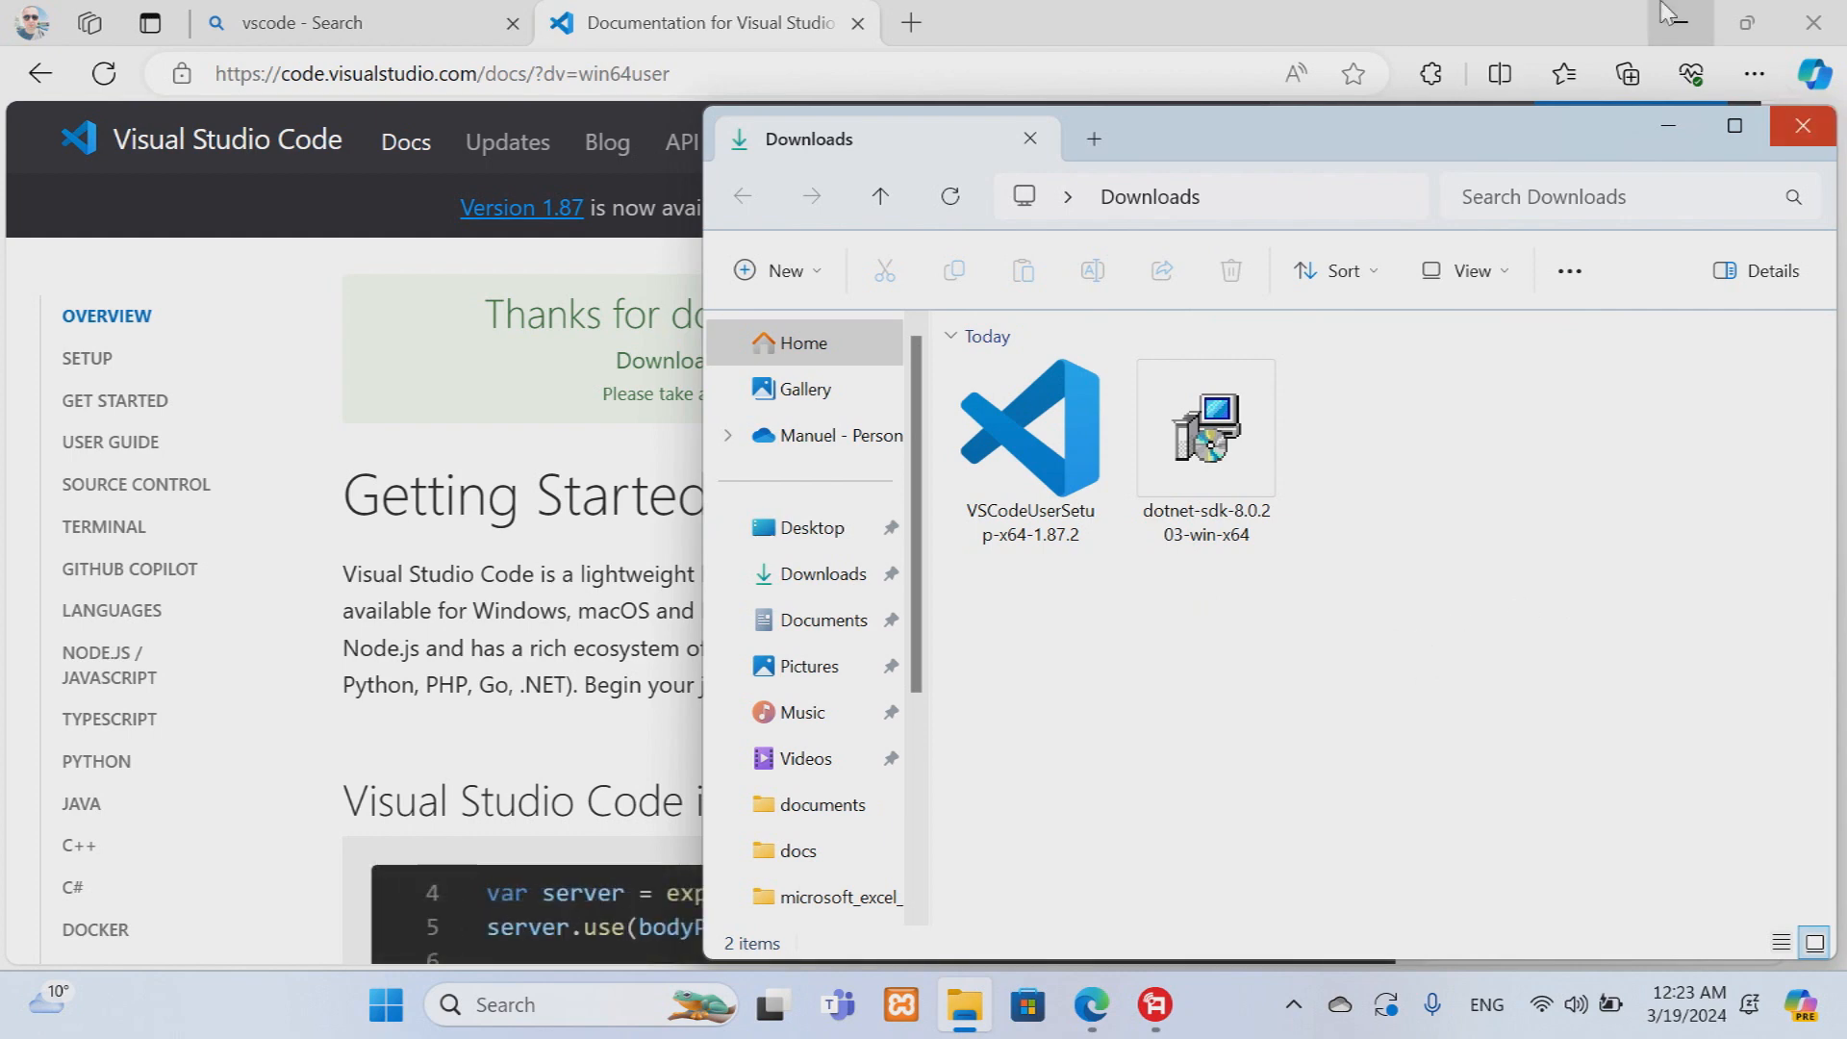
click(1789, 23)
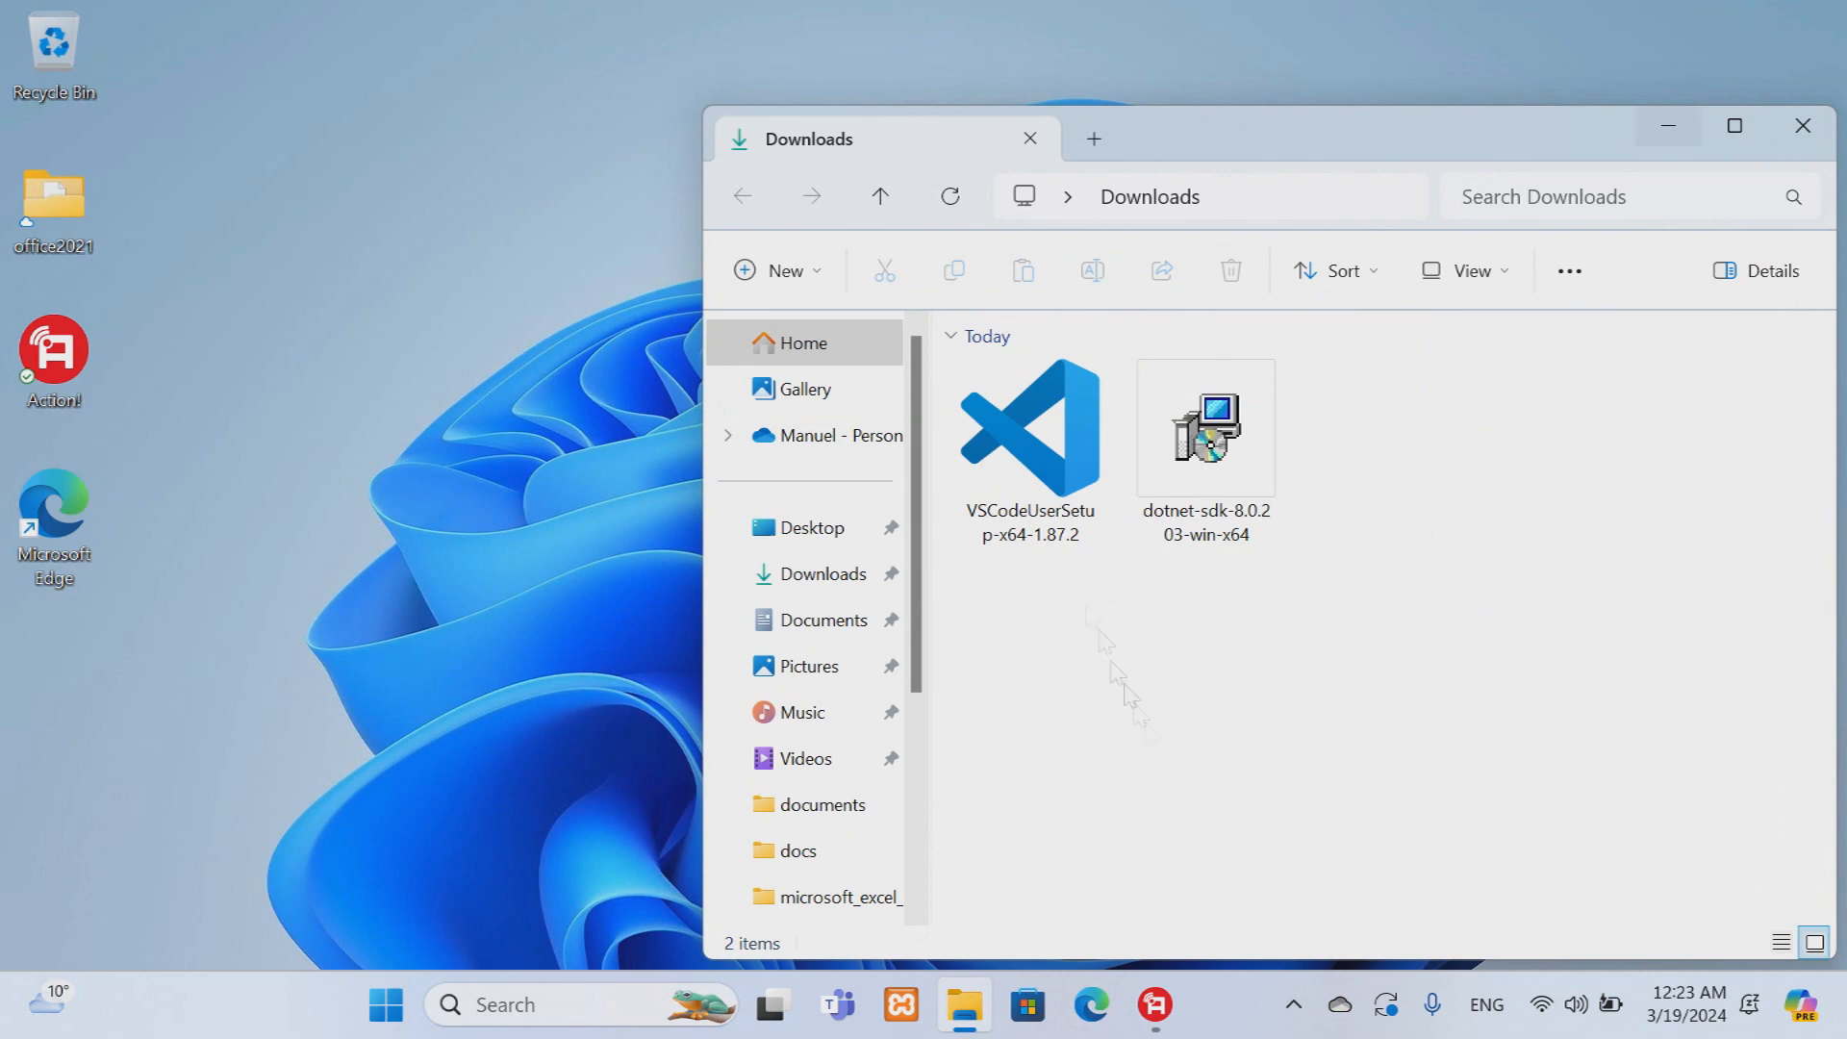
double_click(1029, 442)
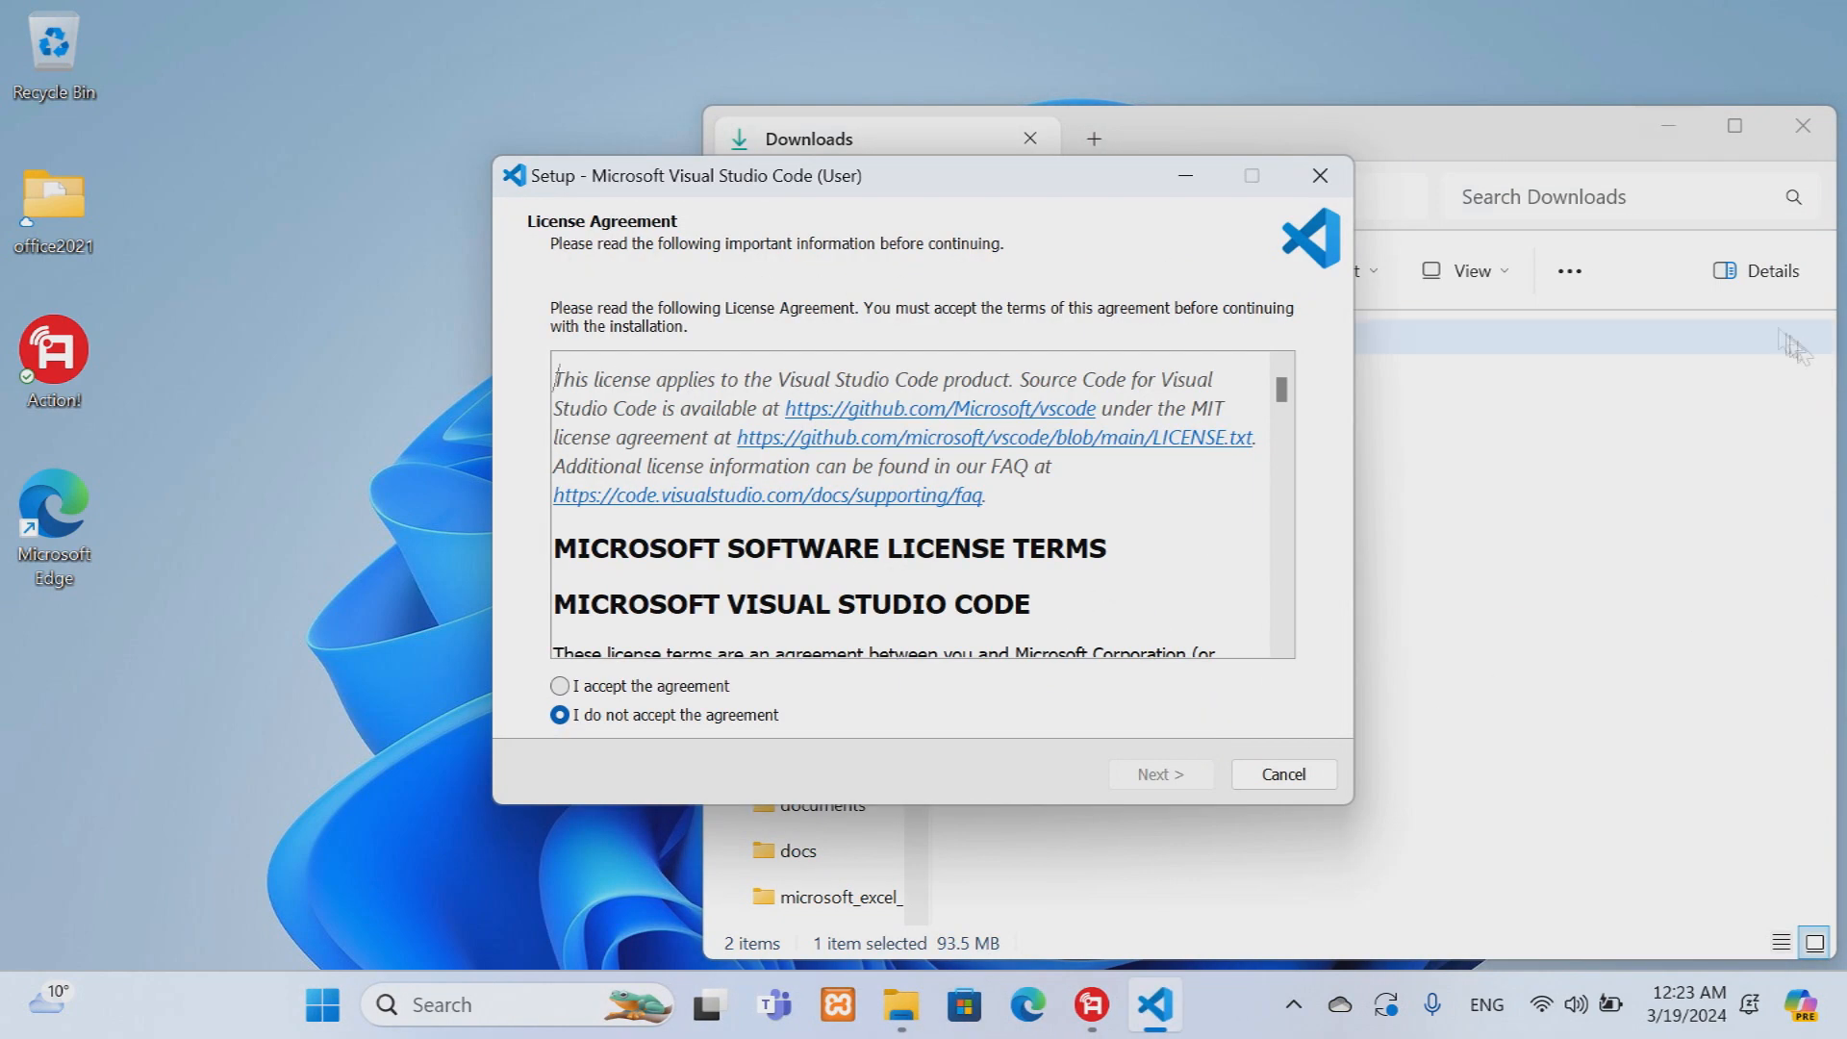
click(1802, 126)
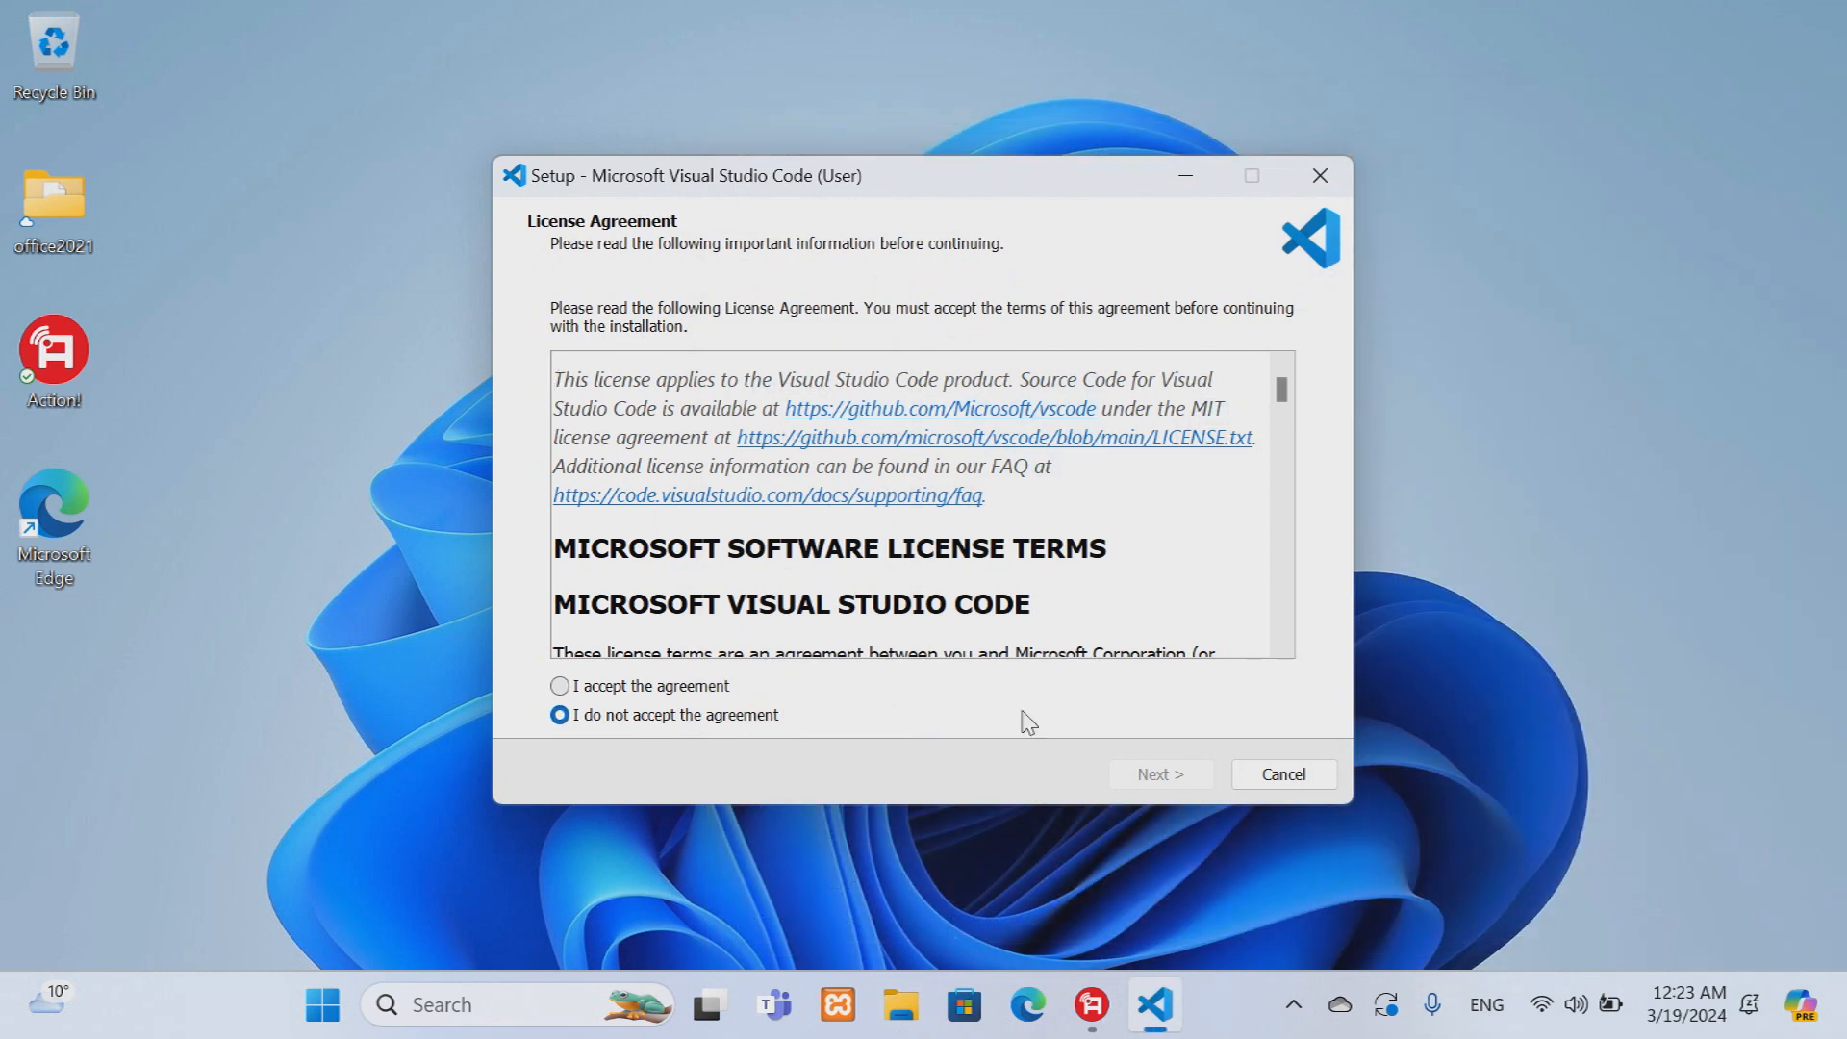
Accept the license agreement and change the drive of the installation path to d
click(559, 686)
click(1184, 787)
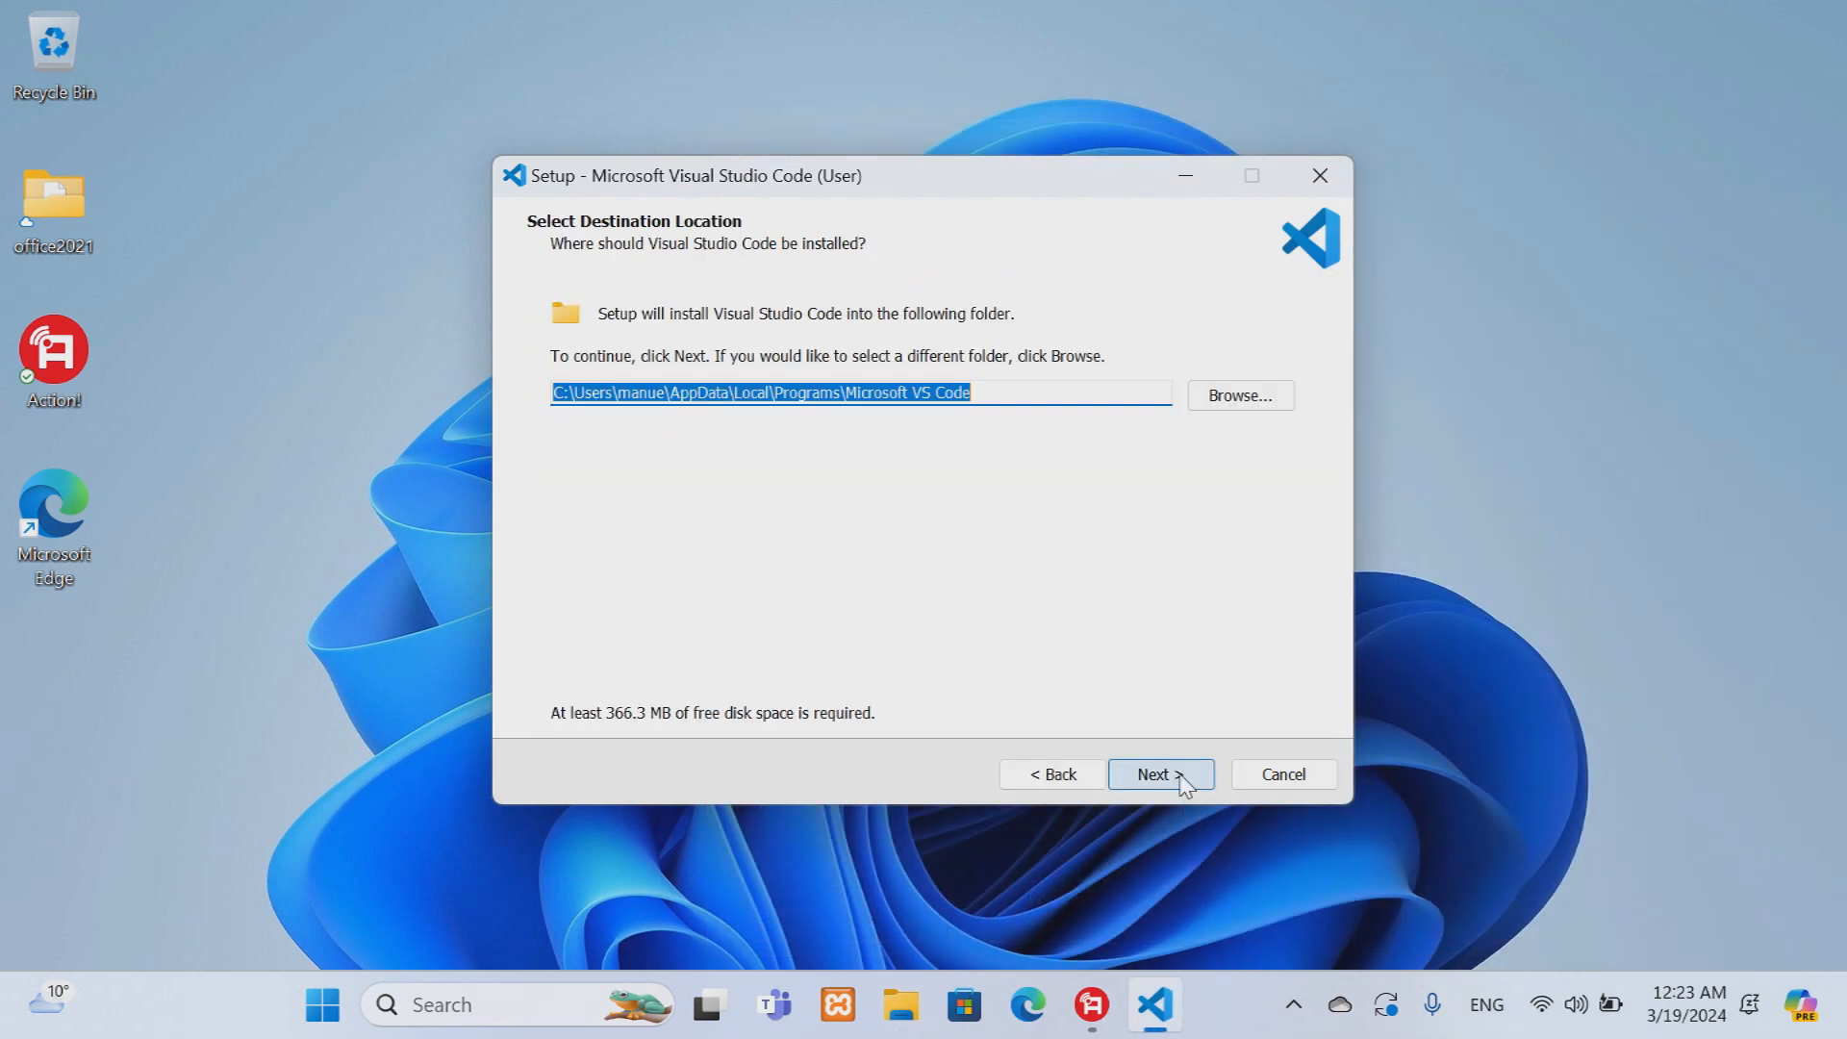
click(558, 392)
key(BackSpace)
text(d)
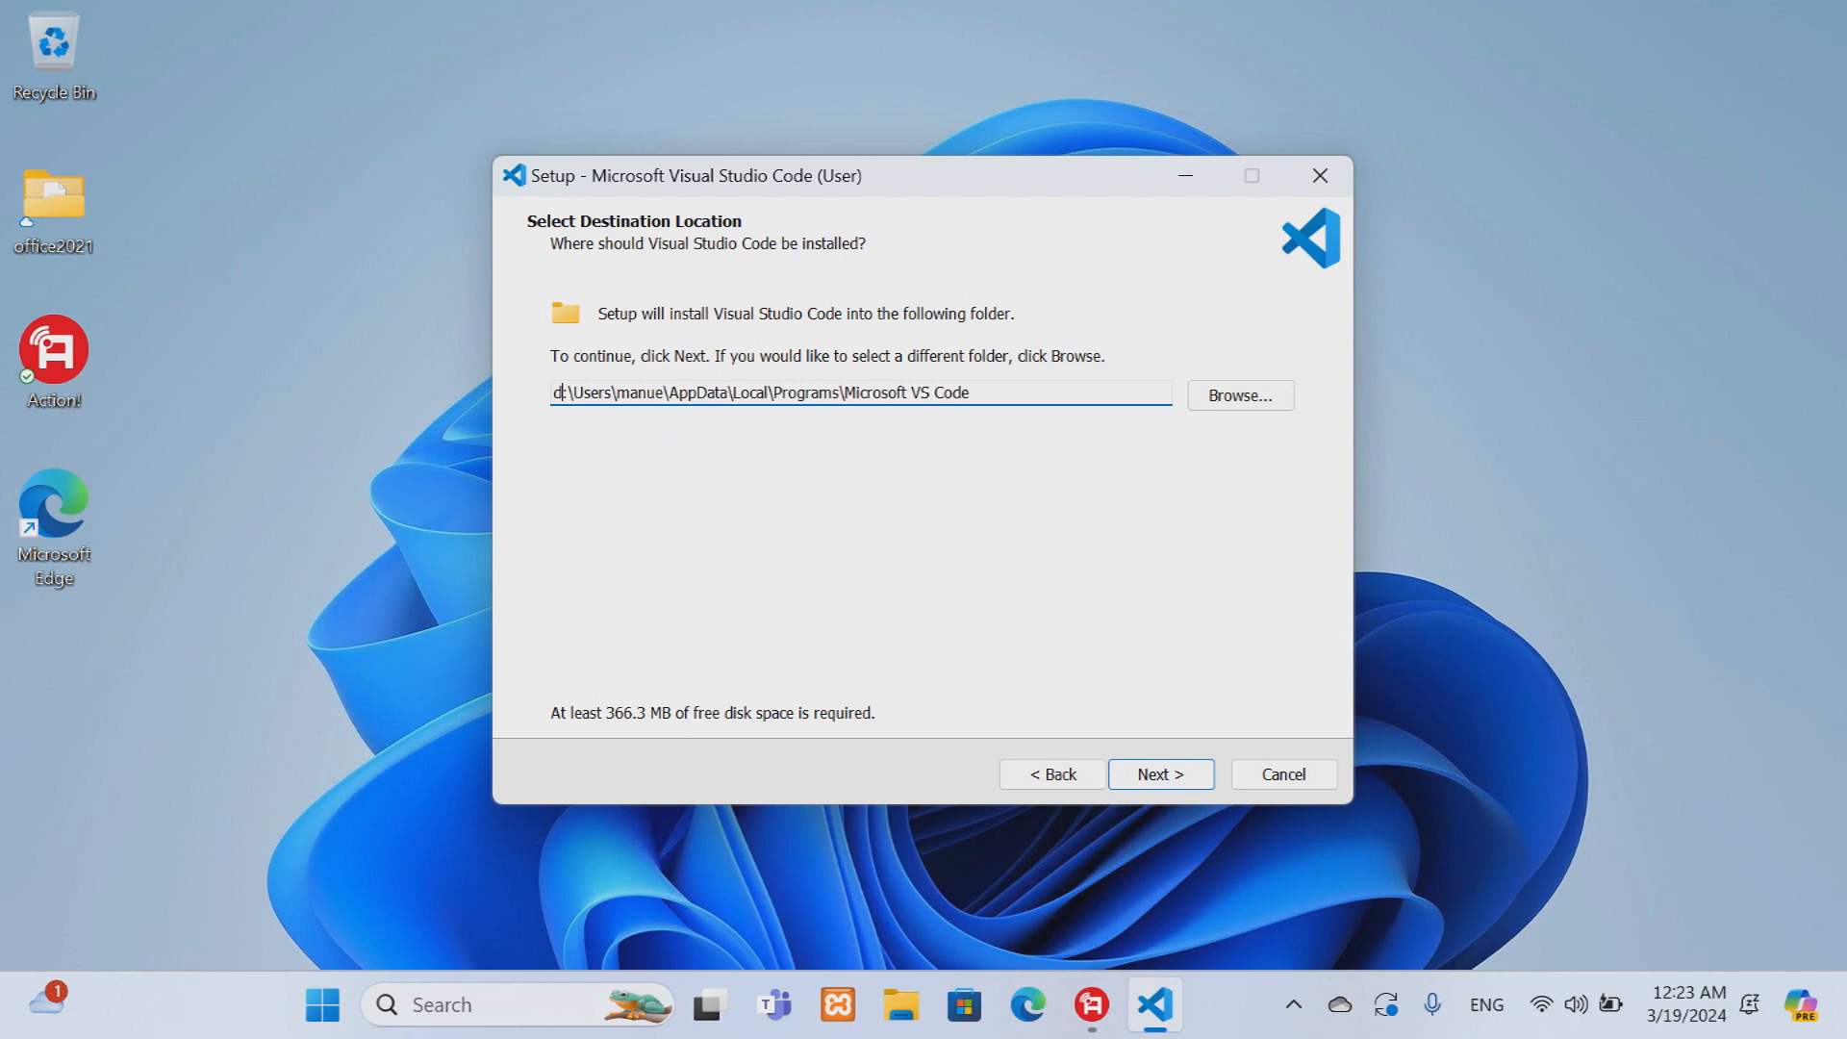
click(1179, 787)
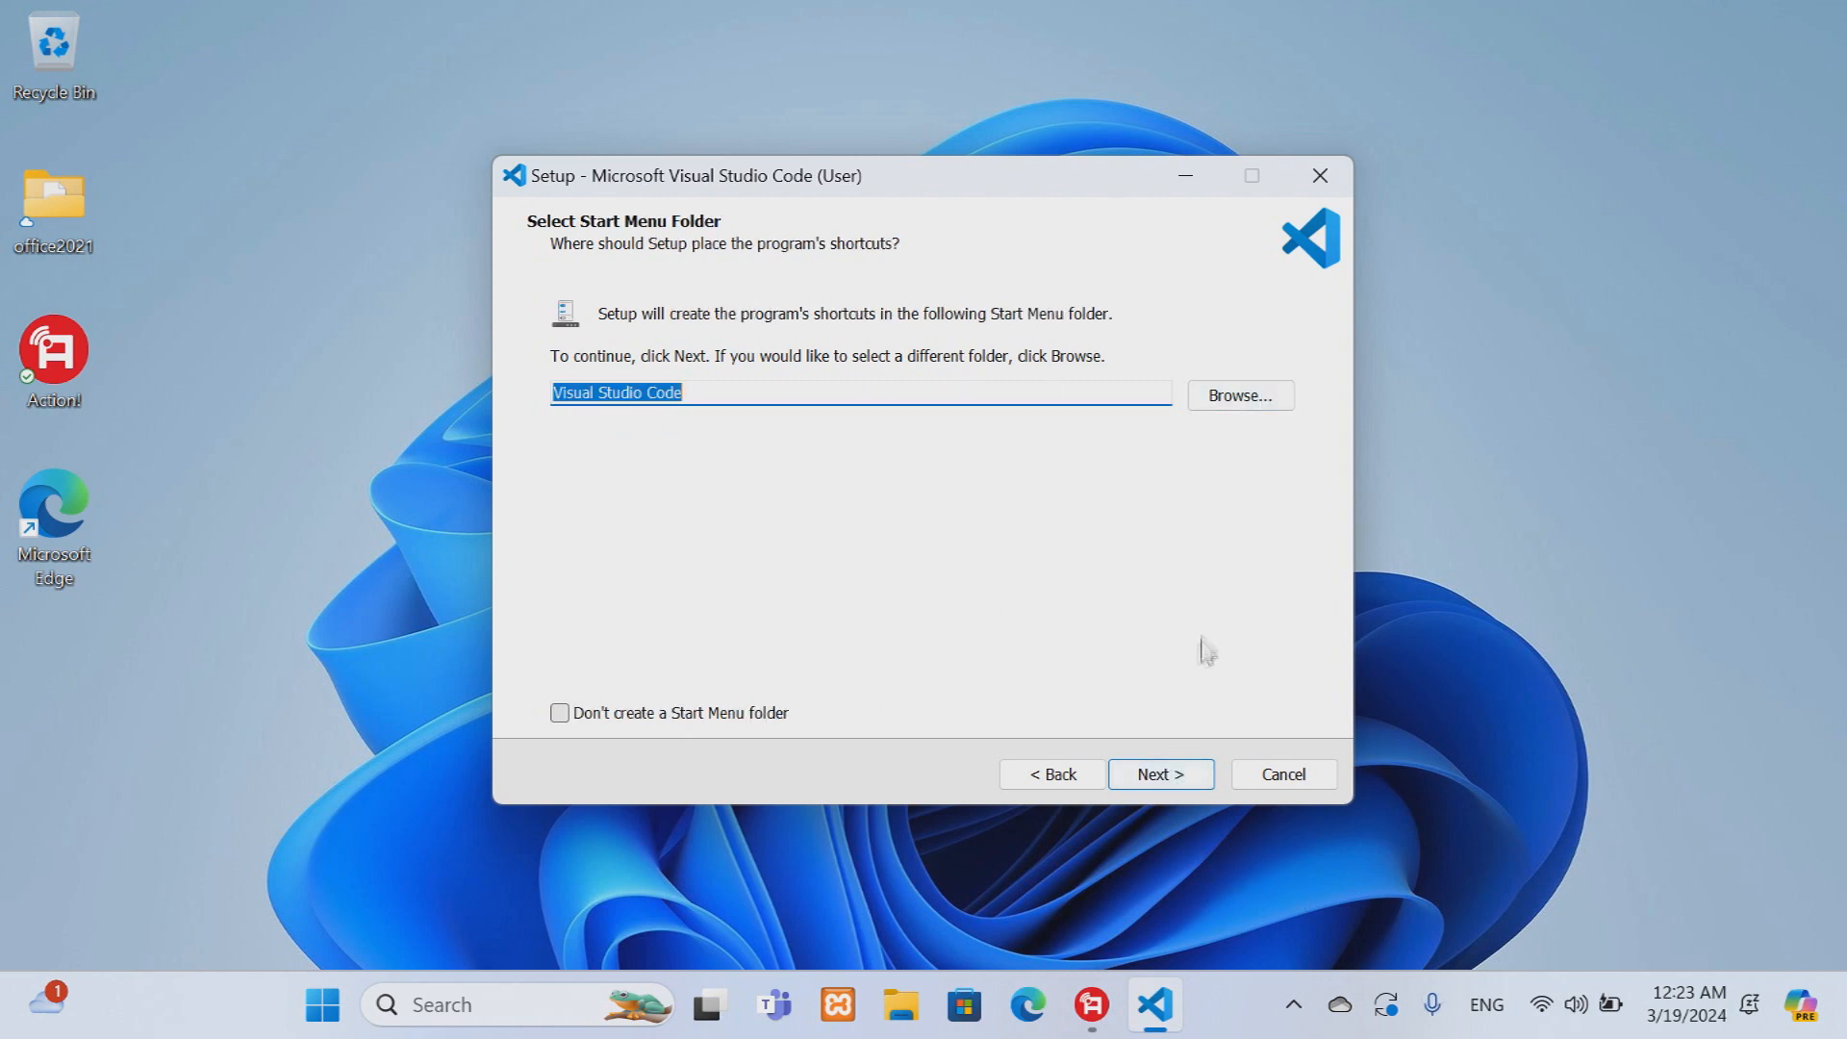
Install Visual Studio Code with the desktop icon option enabled, and turn off launching it after setup
click(1161, 774)
click(563, 396)
click(1161, 775)
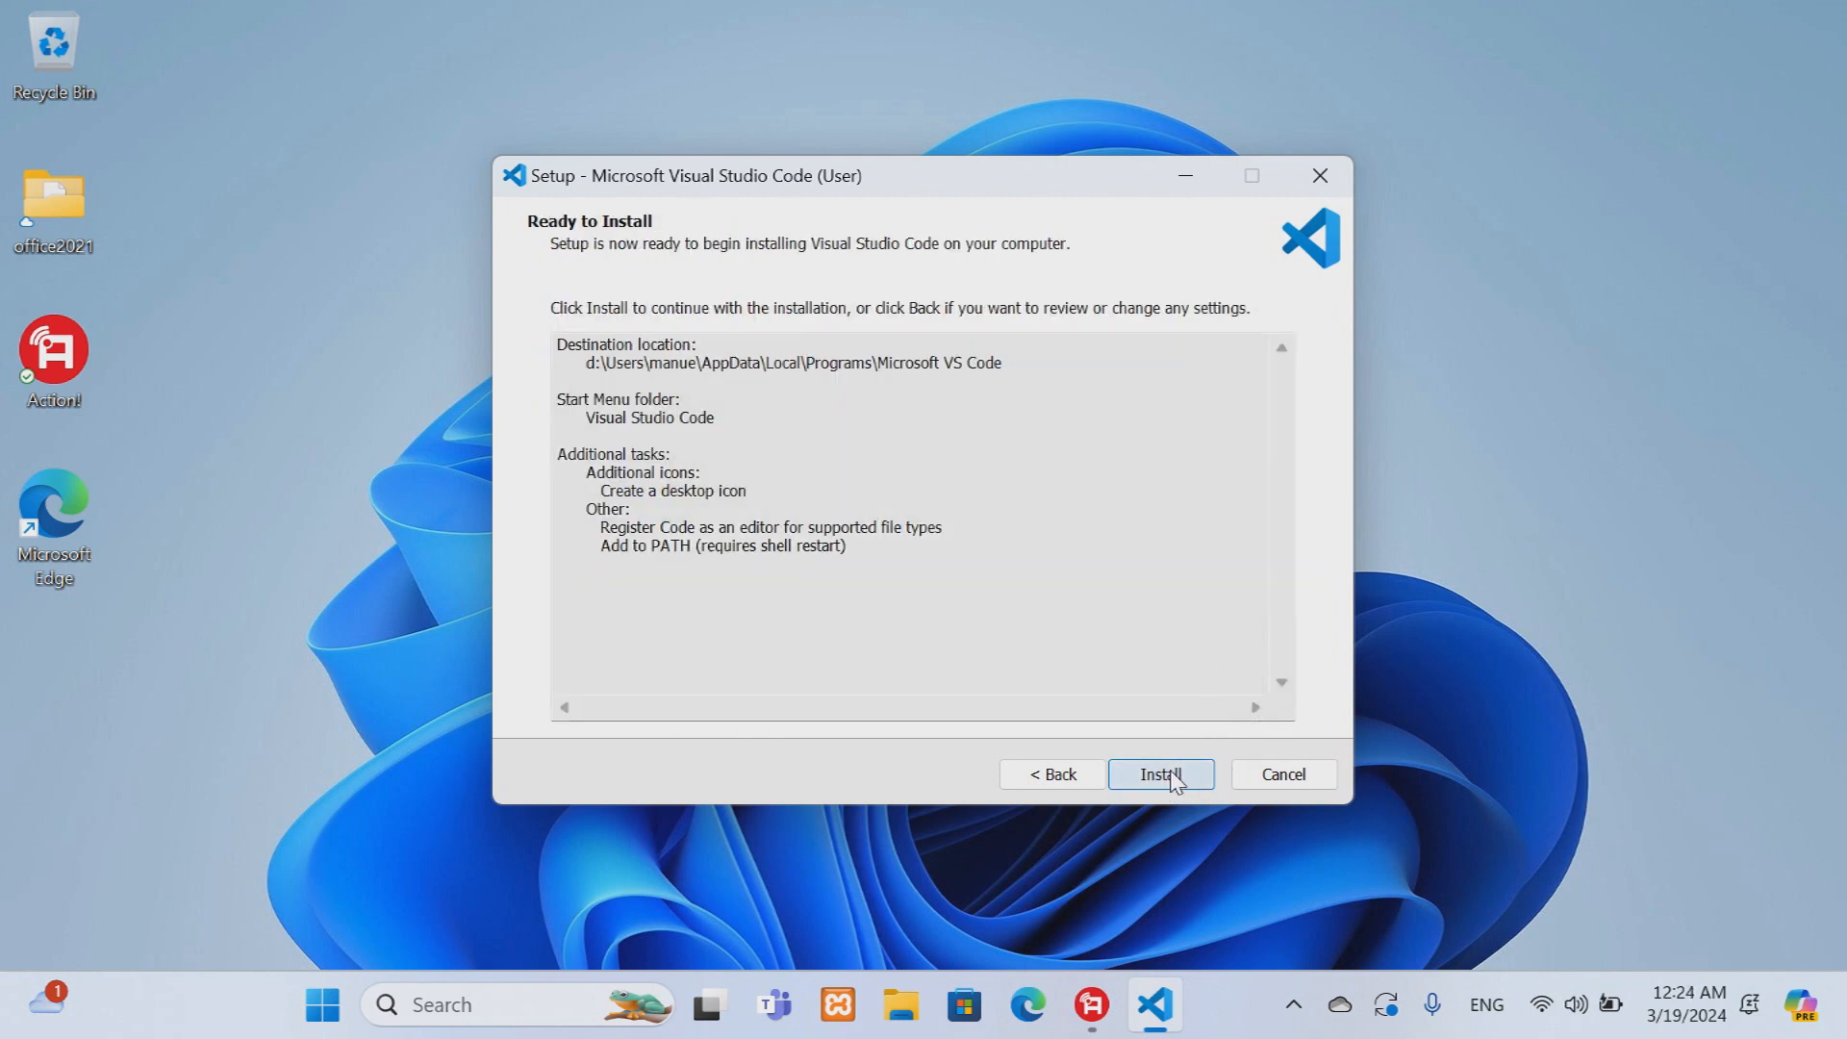
click(1167, 775)
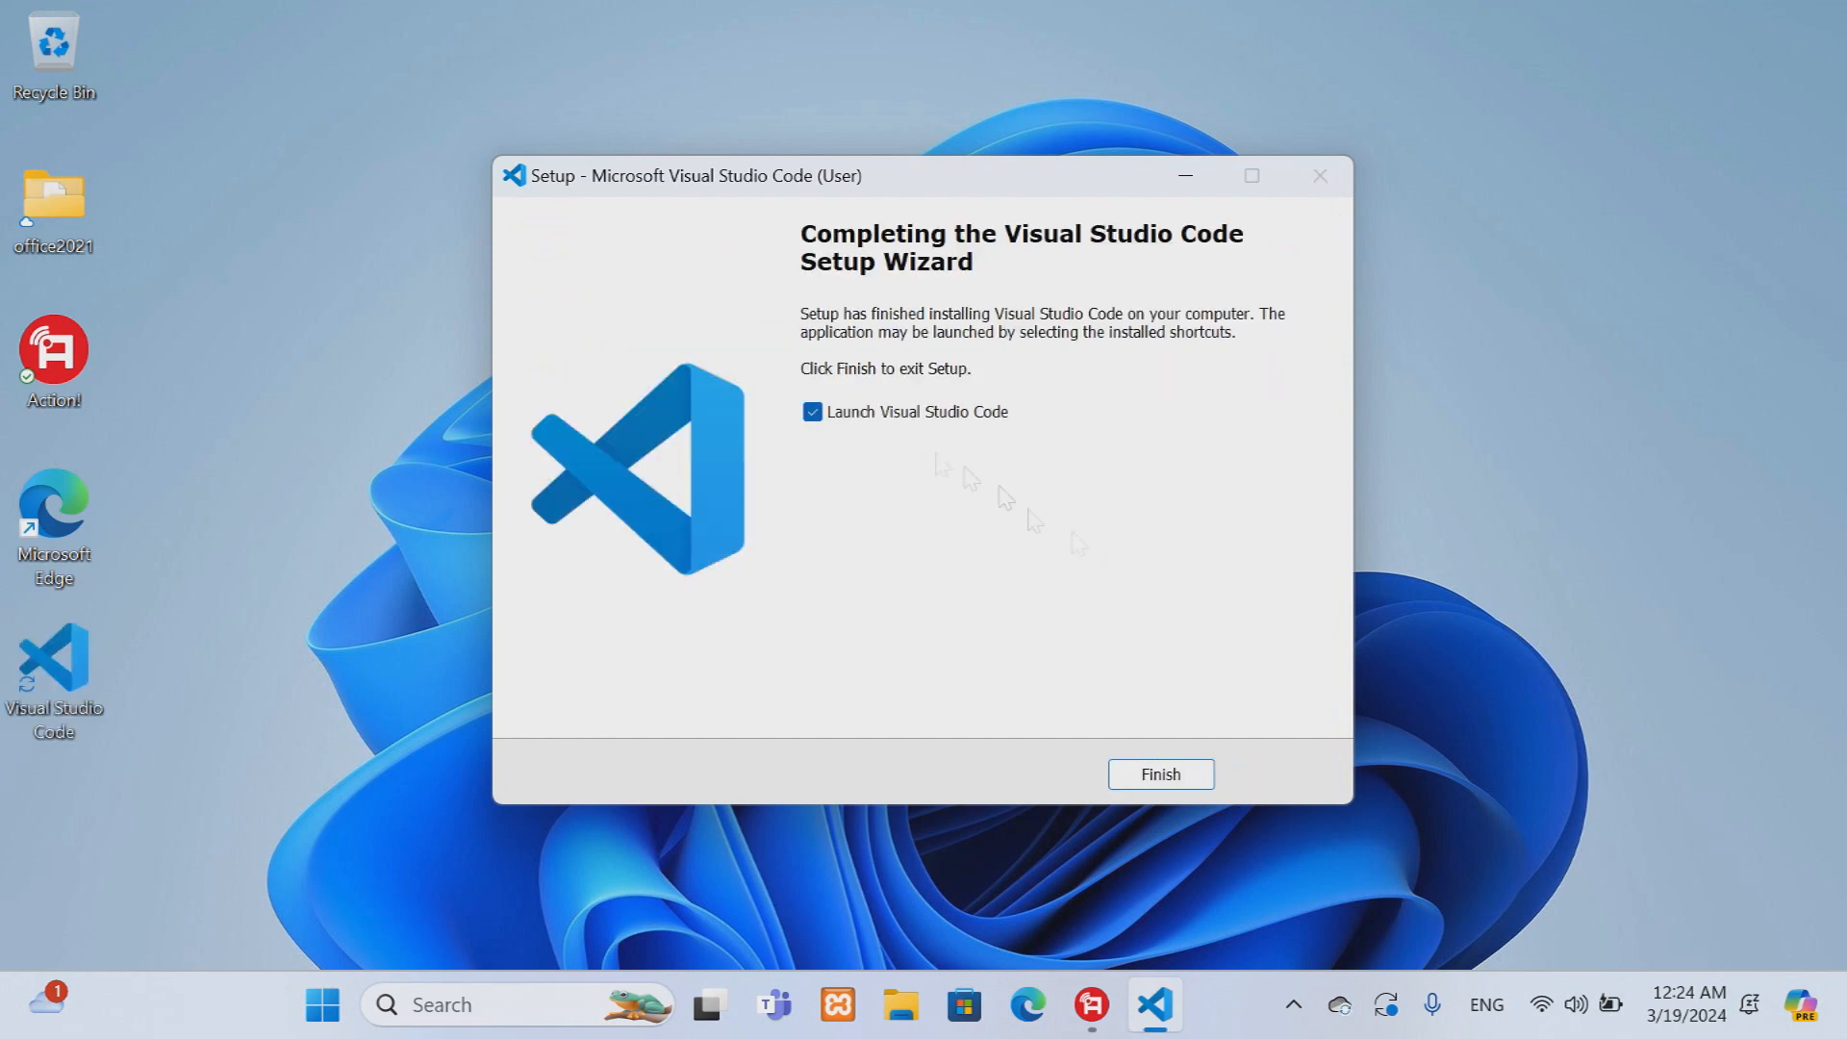
click(811, 411)
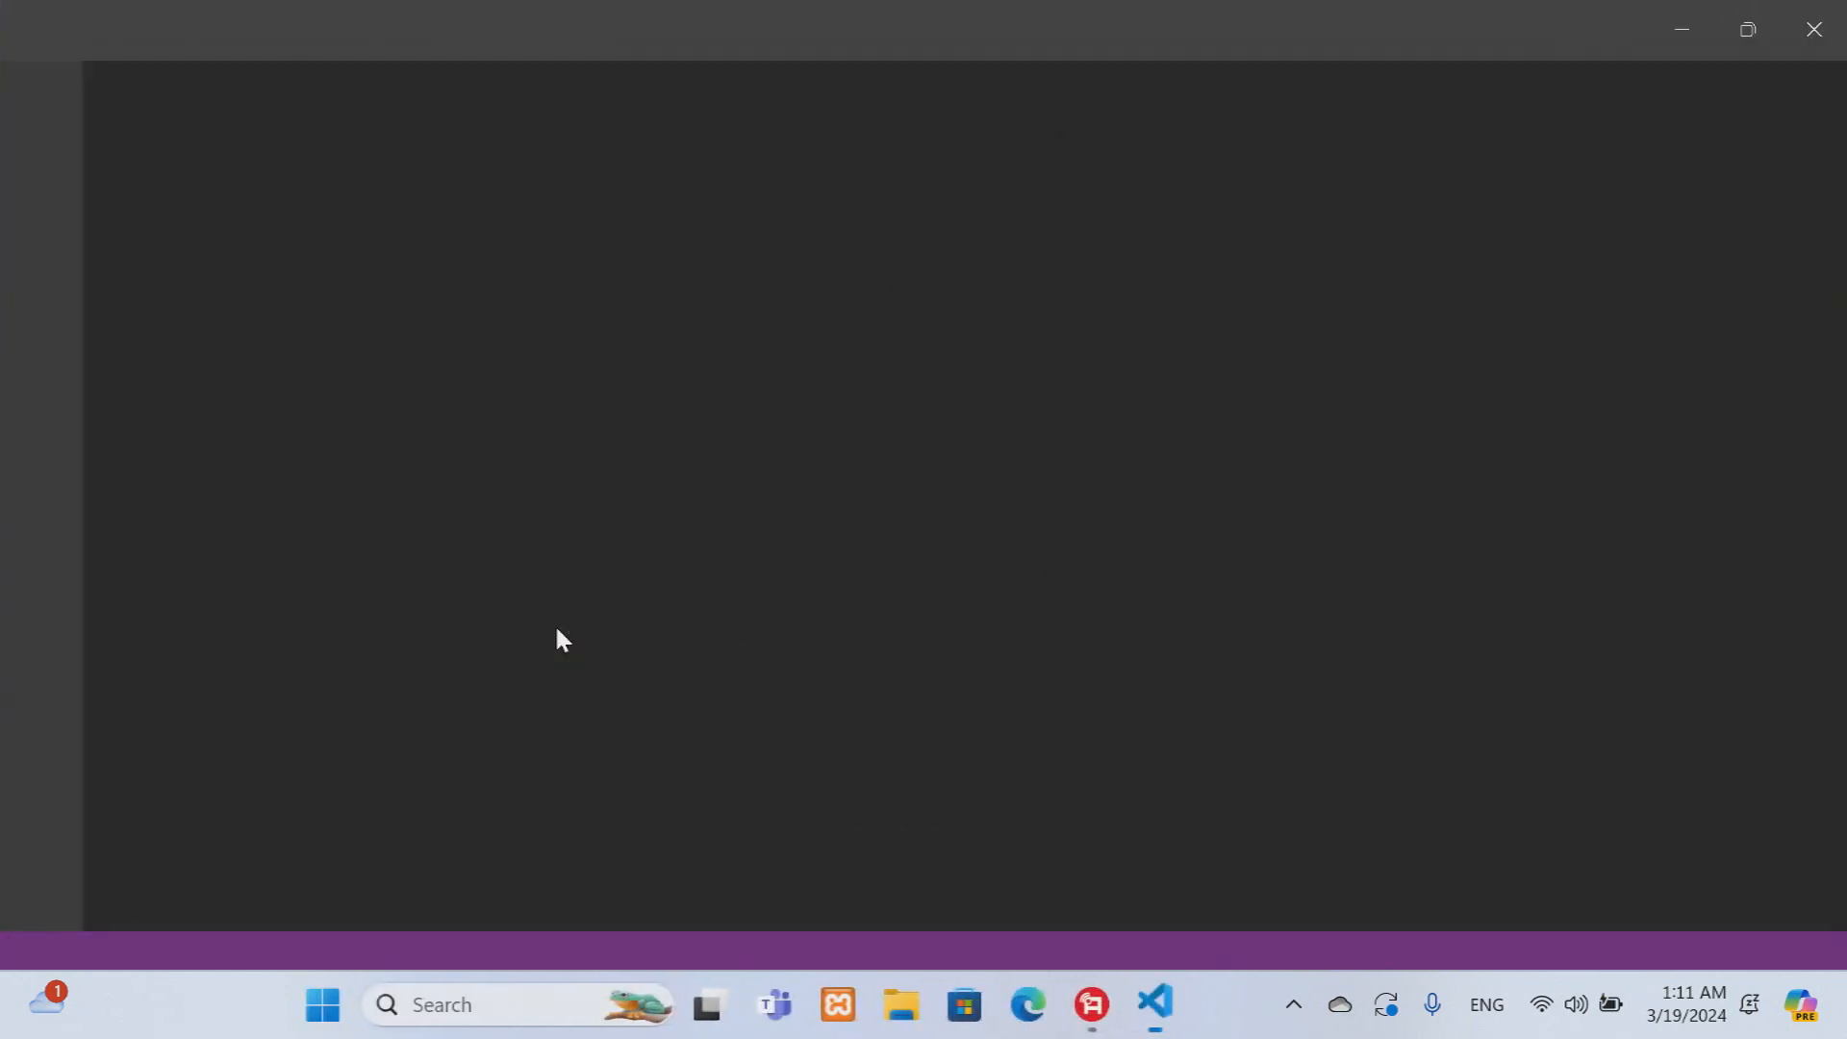
Start opening a folder in Visual Studio Code and browse to the tutorials folder on drive D
click(264, 91)
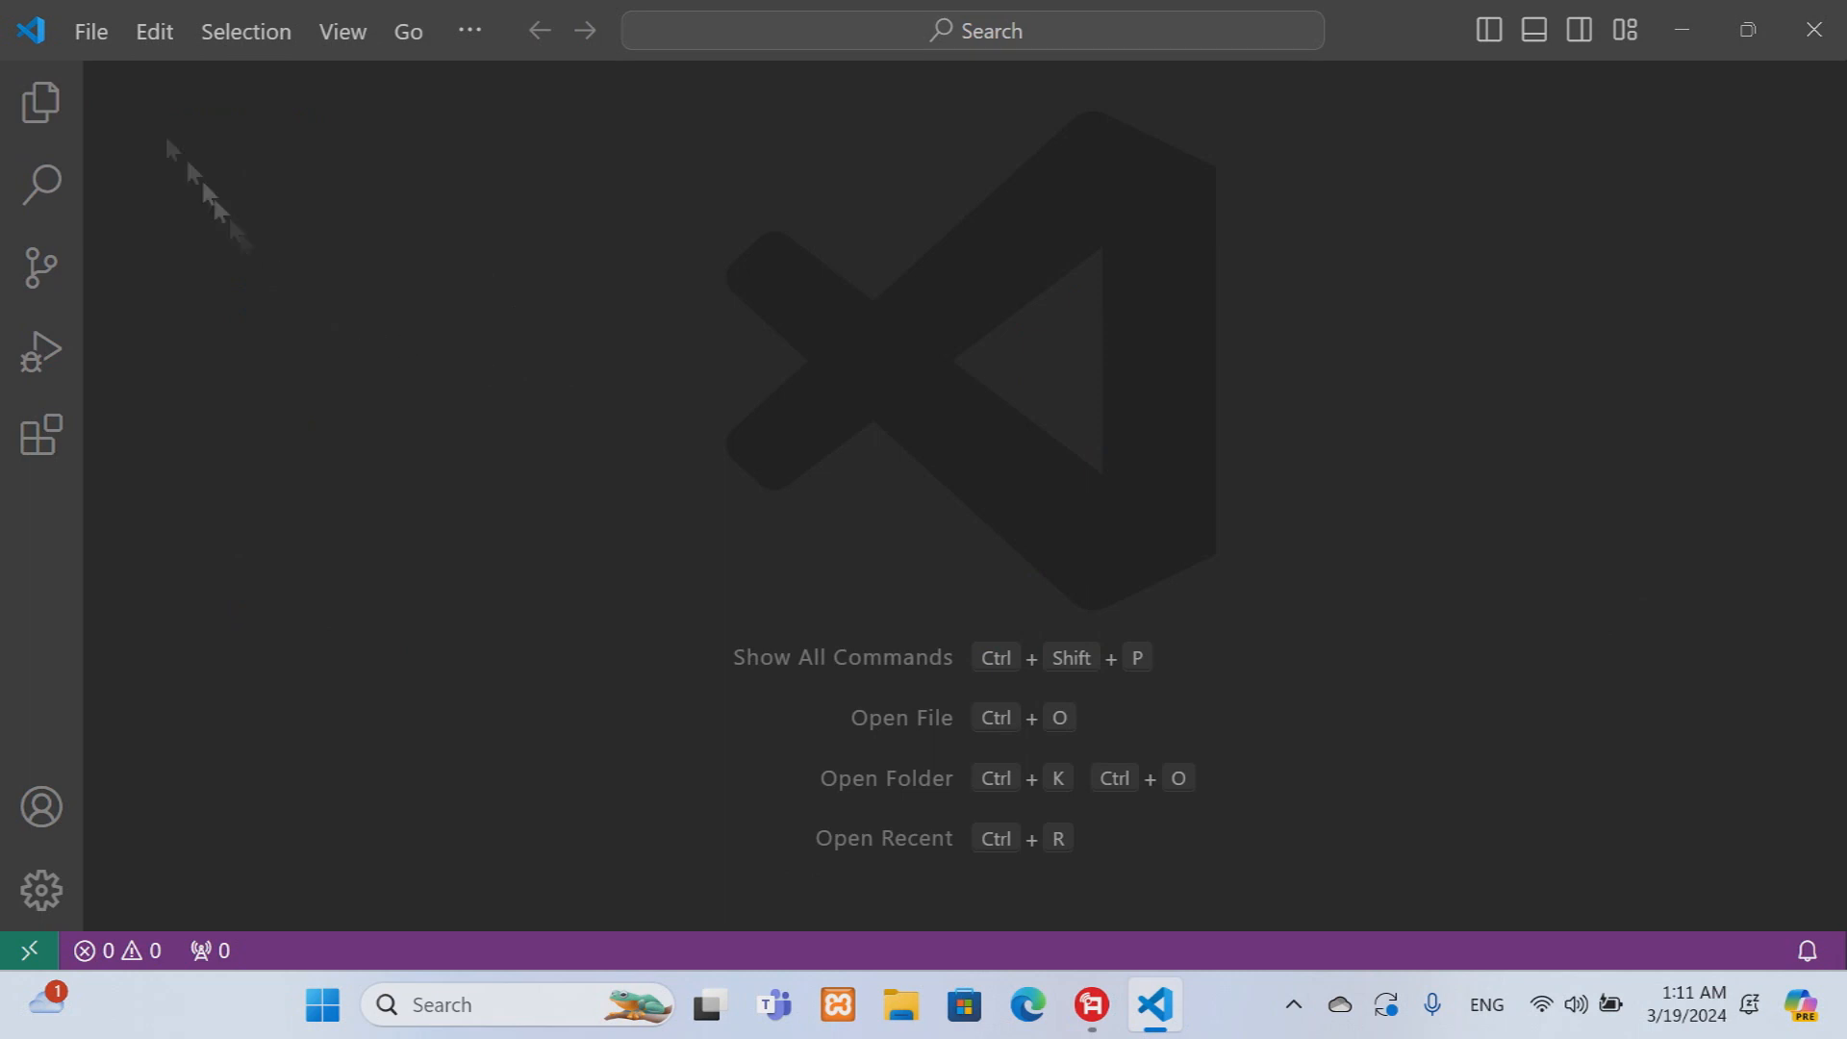
click(90, 31)
click(154, 277)
drag(375, 383, 384, 587)
click(336, 502)
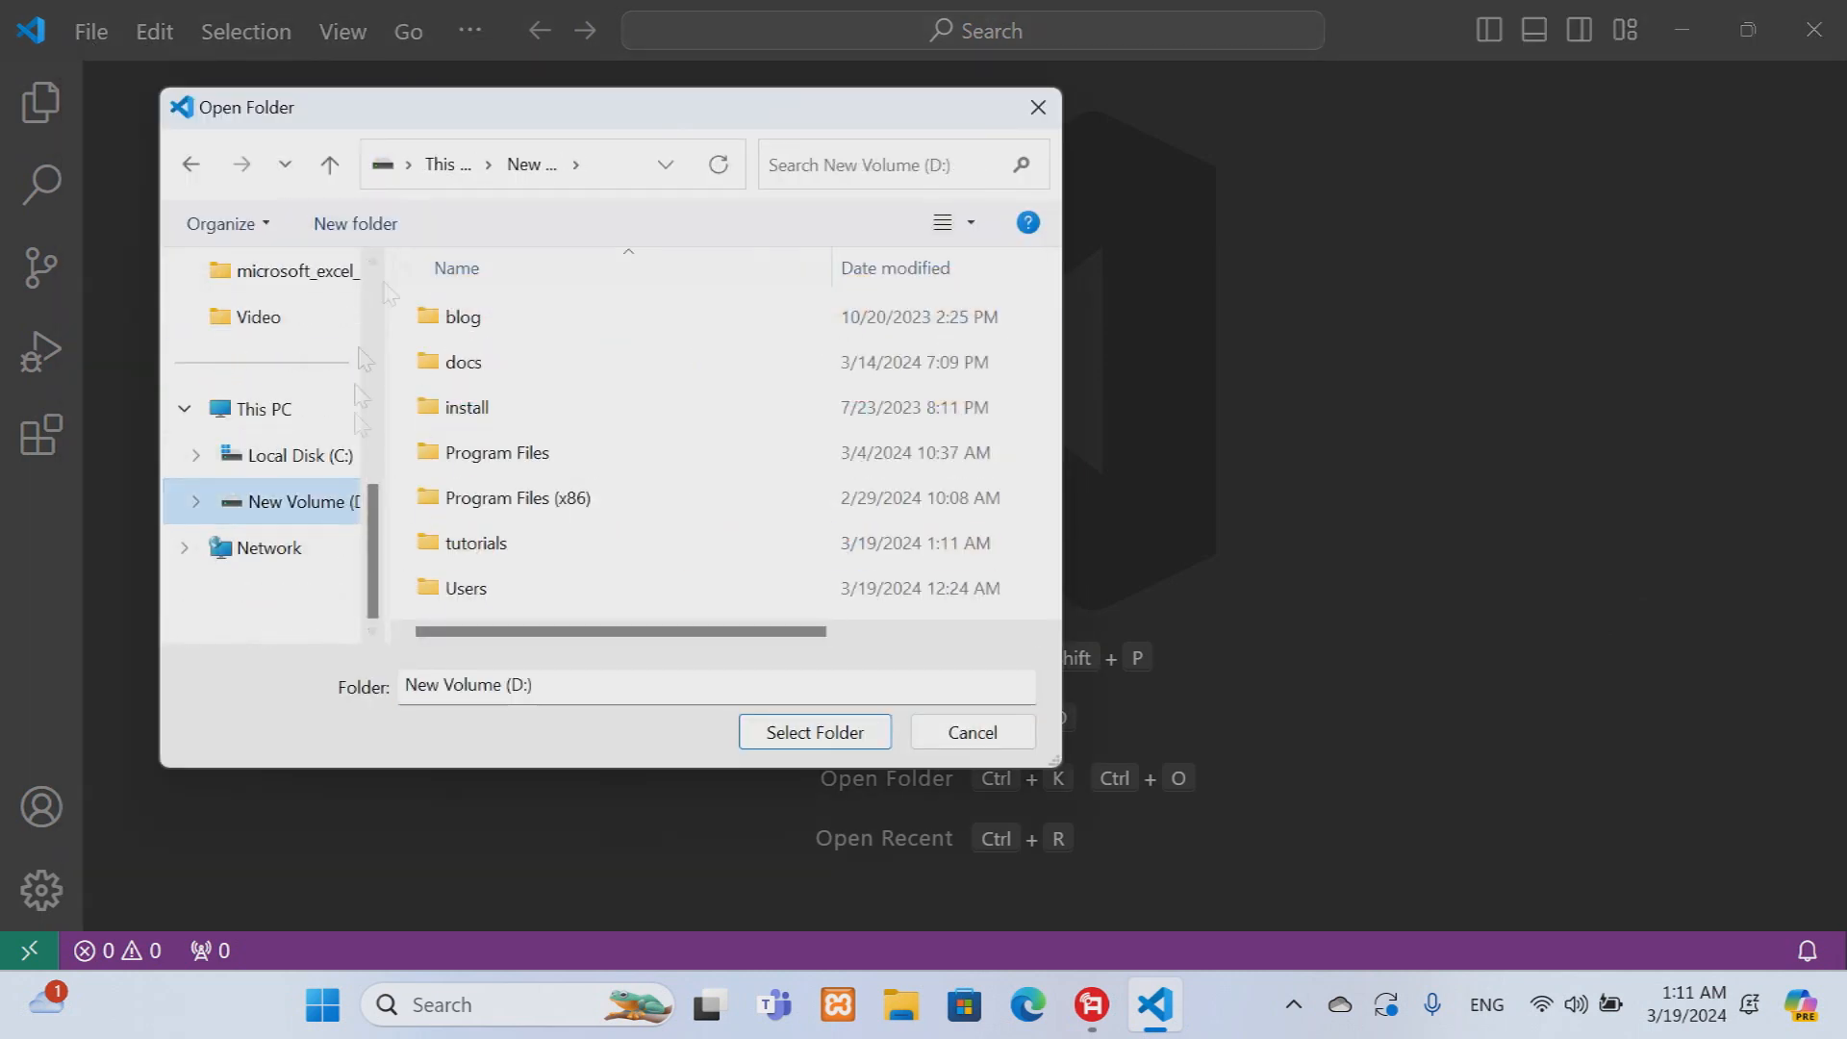
double_click(428, 543)
Create a new folder named csharp_tutorial inside the tutorials folder
click(355, 223)
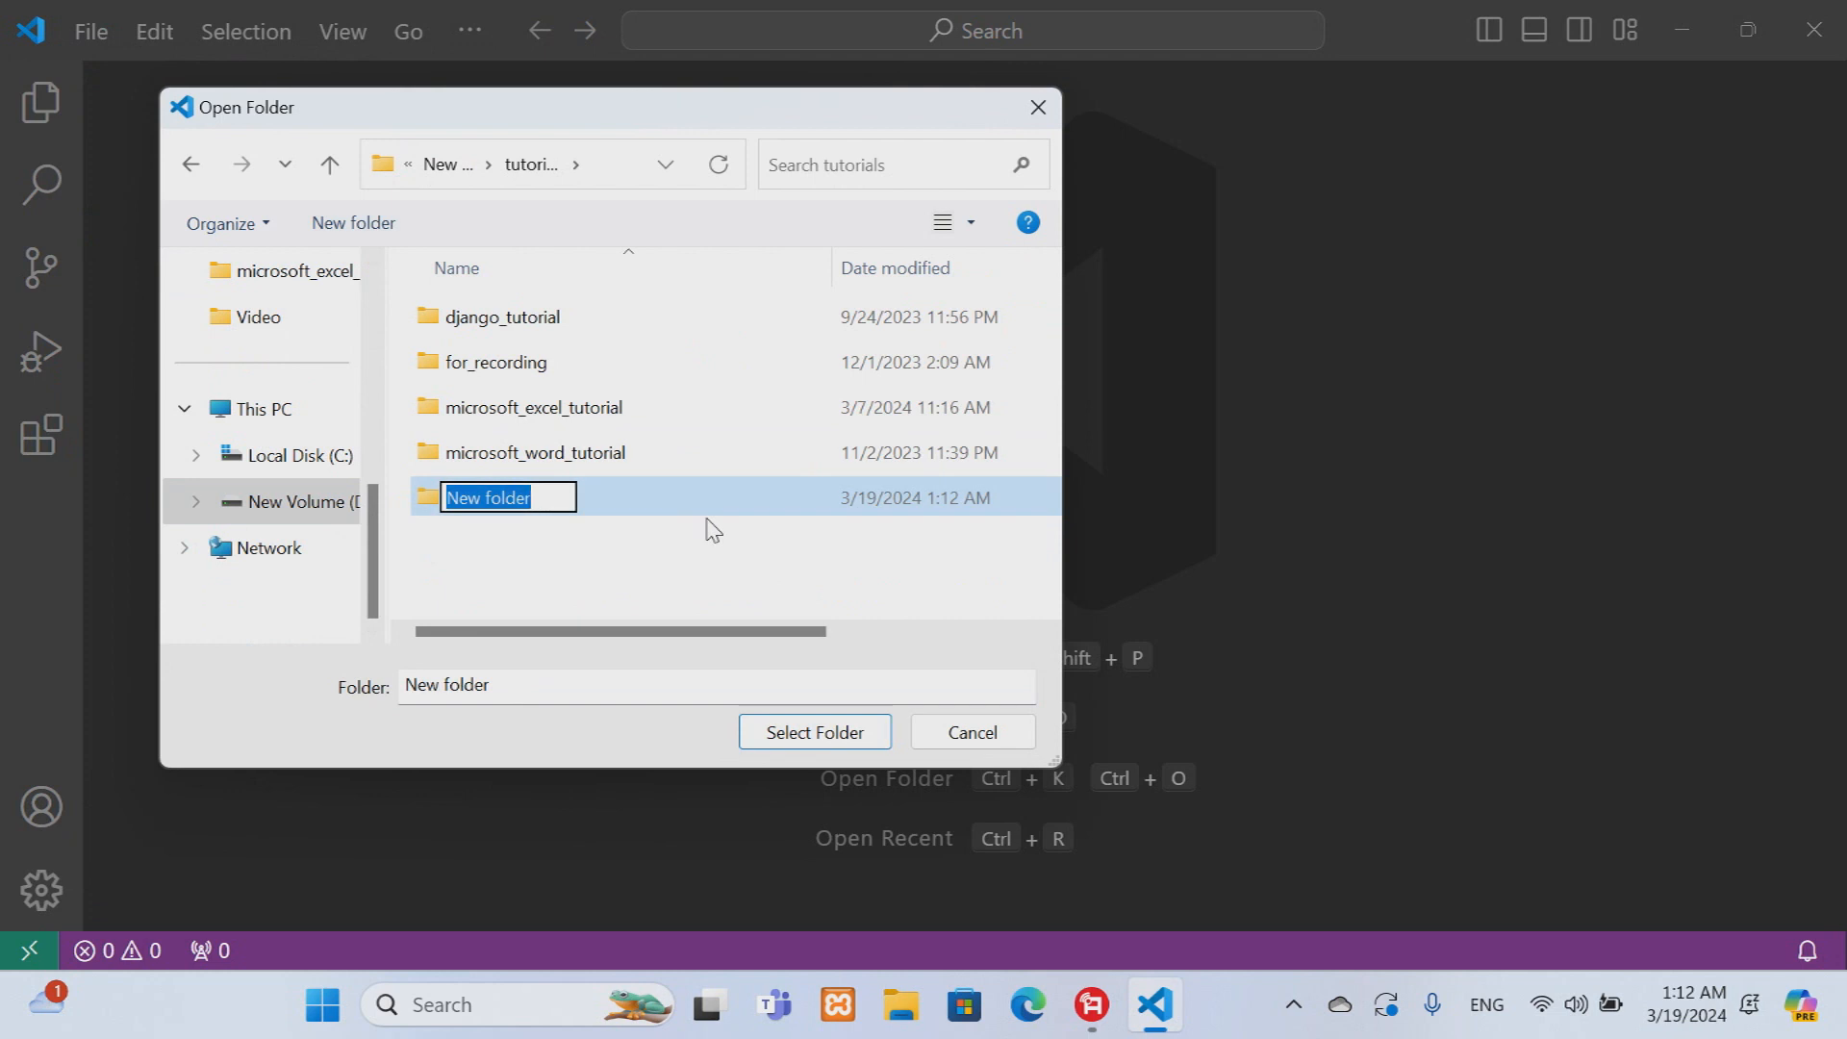
text(csh)
text(ar)
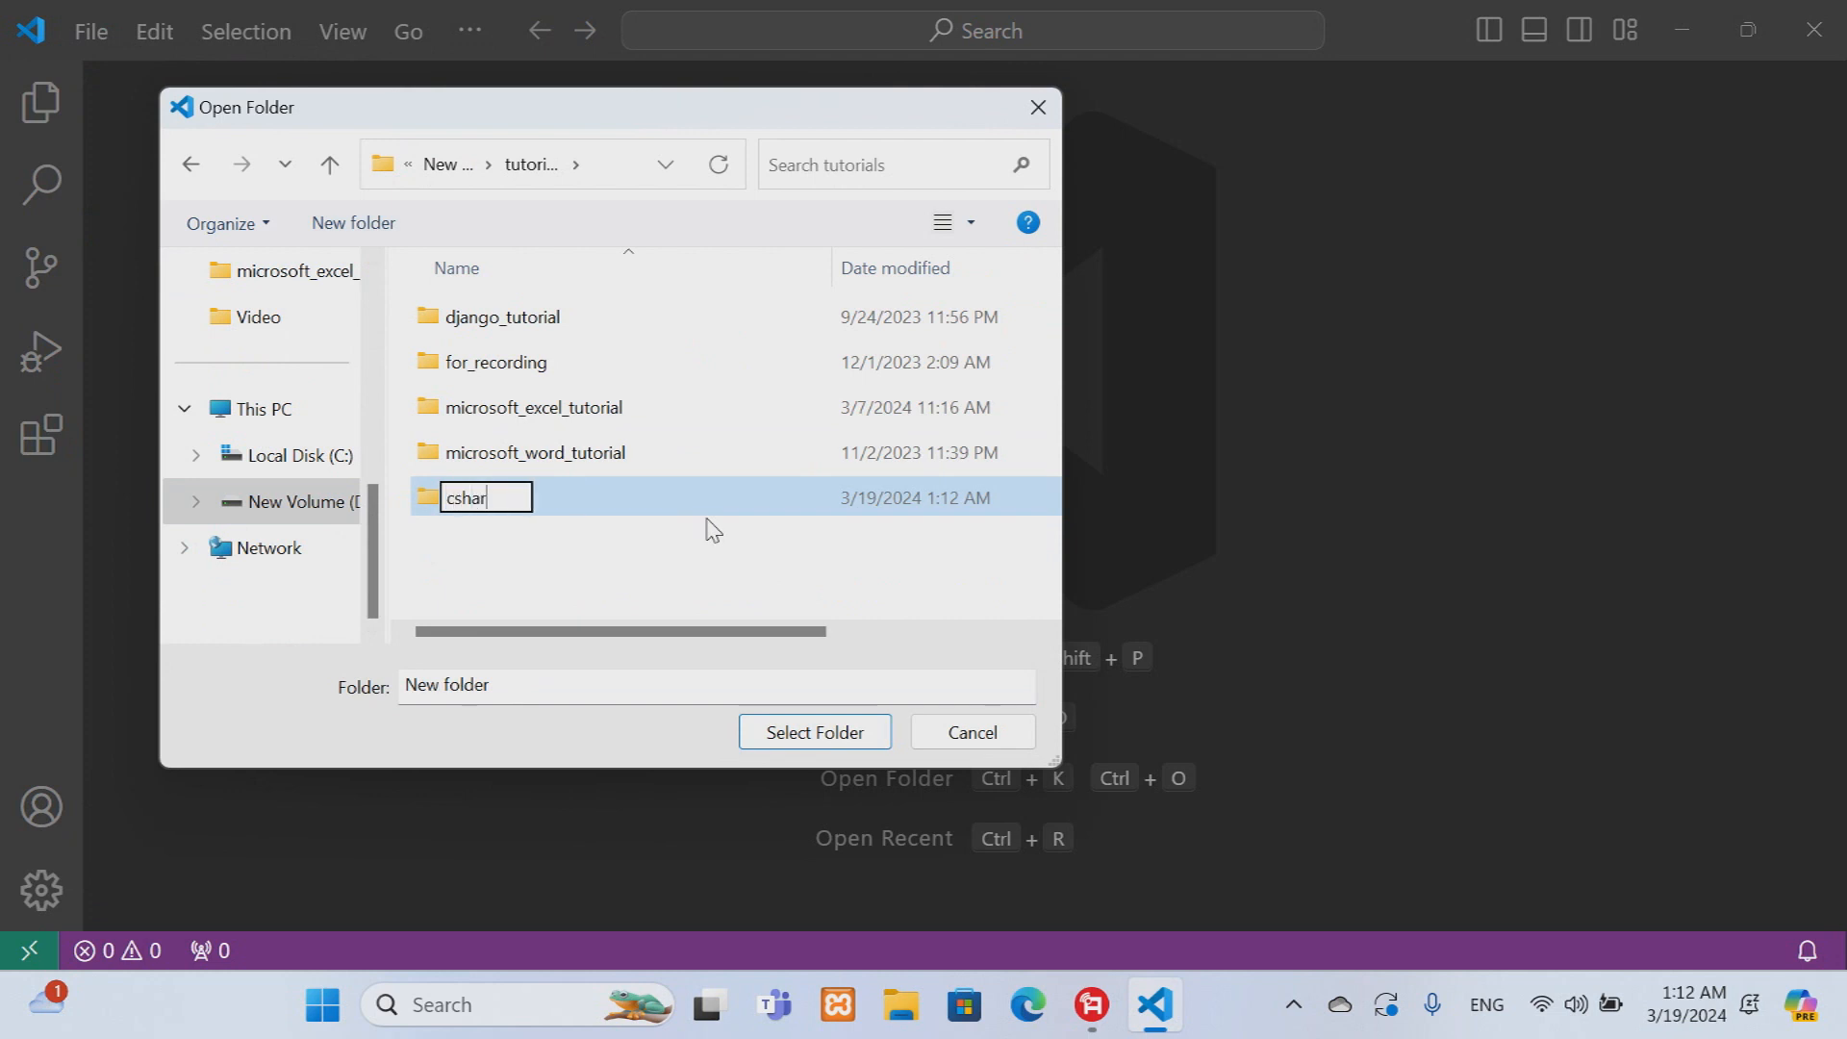
text(p_tutorial)
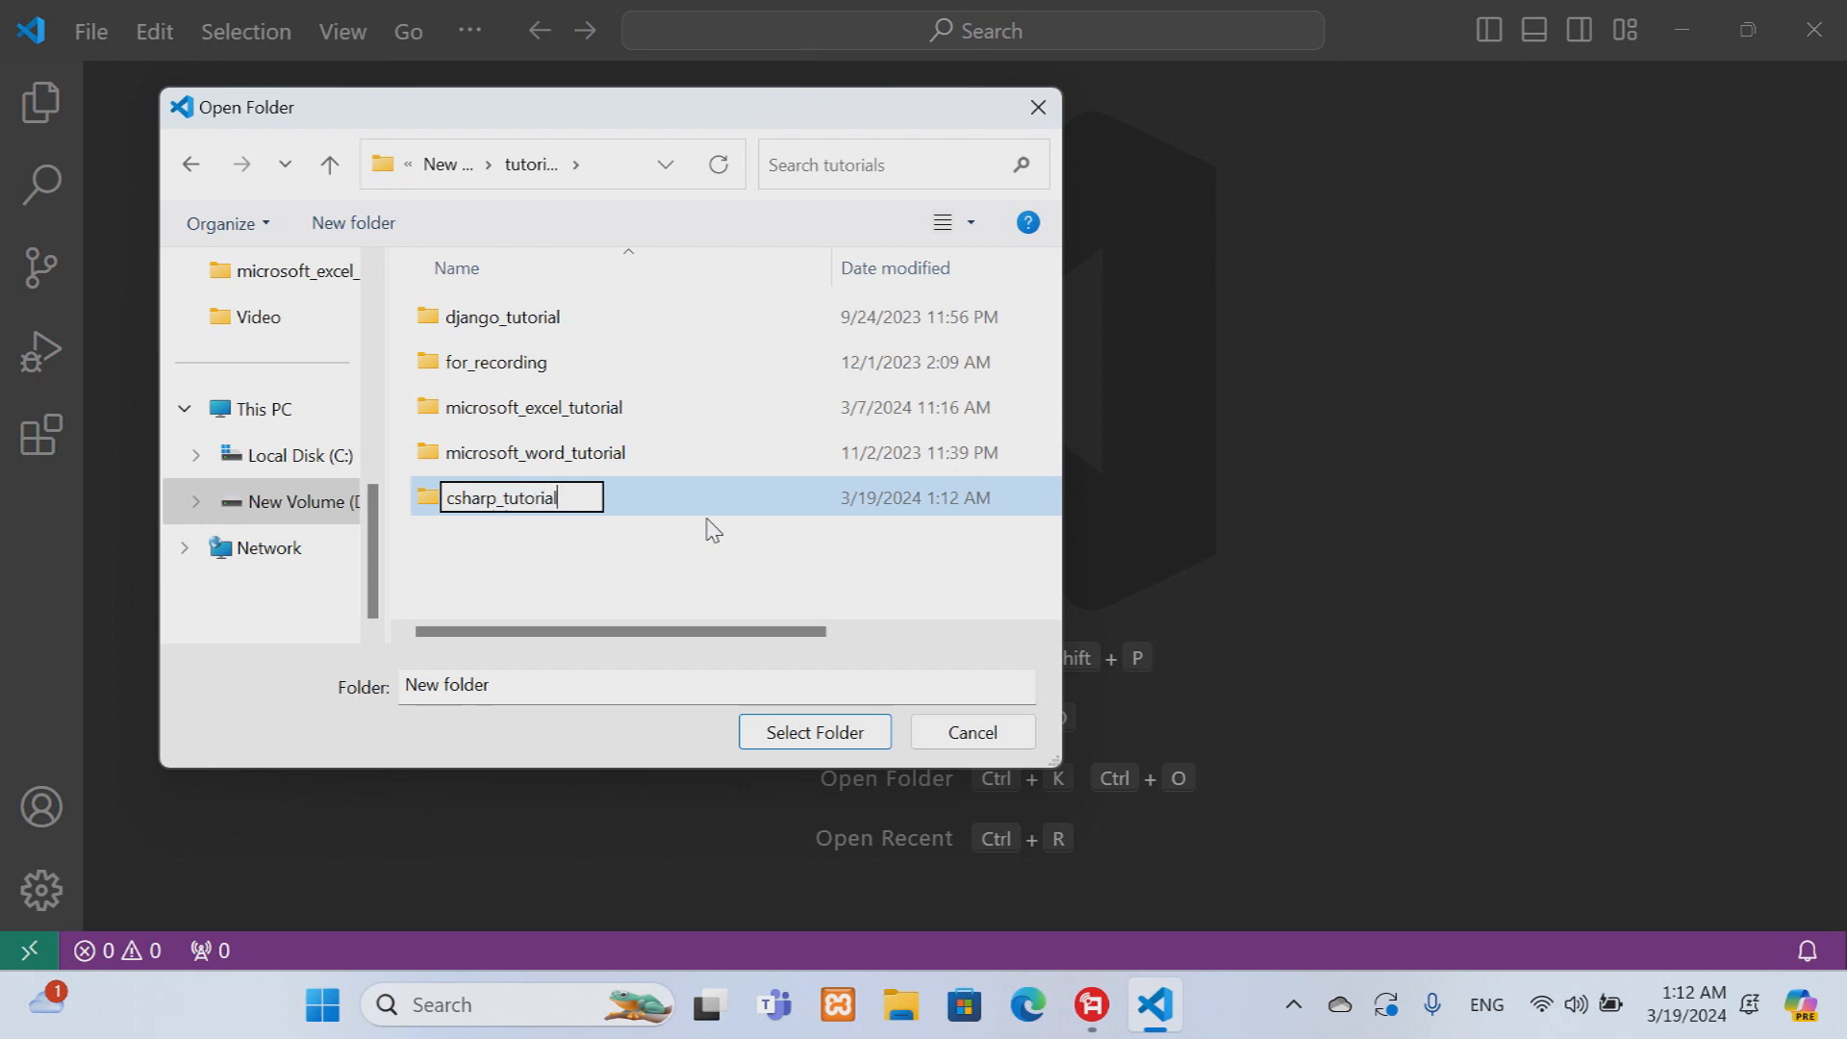
key(Return)
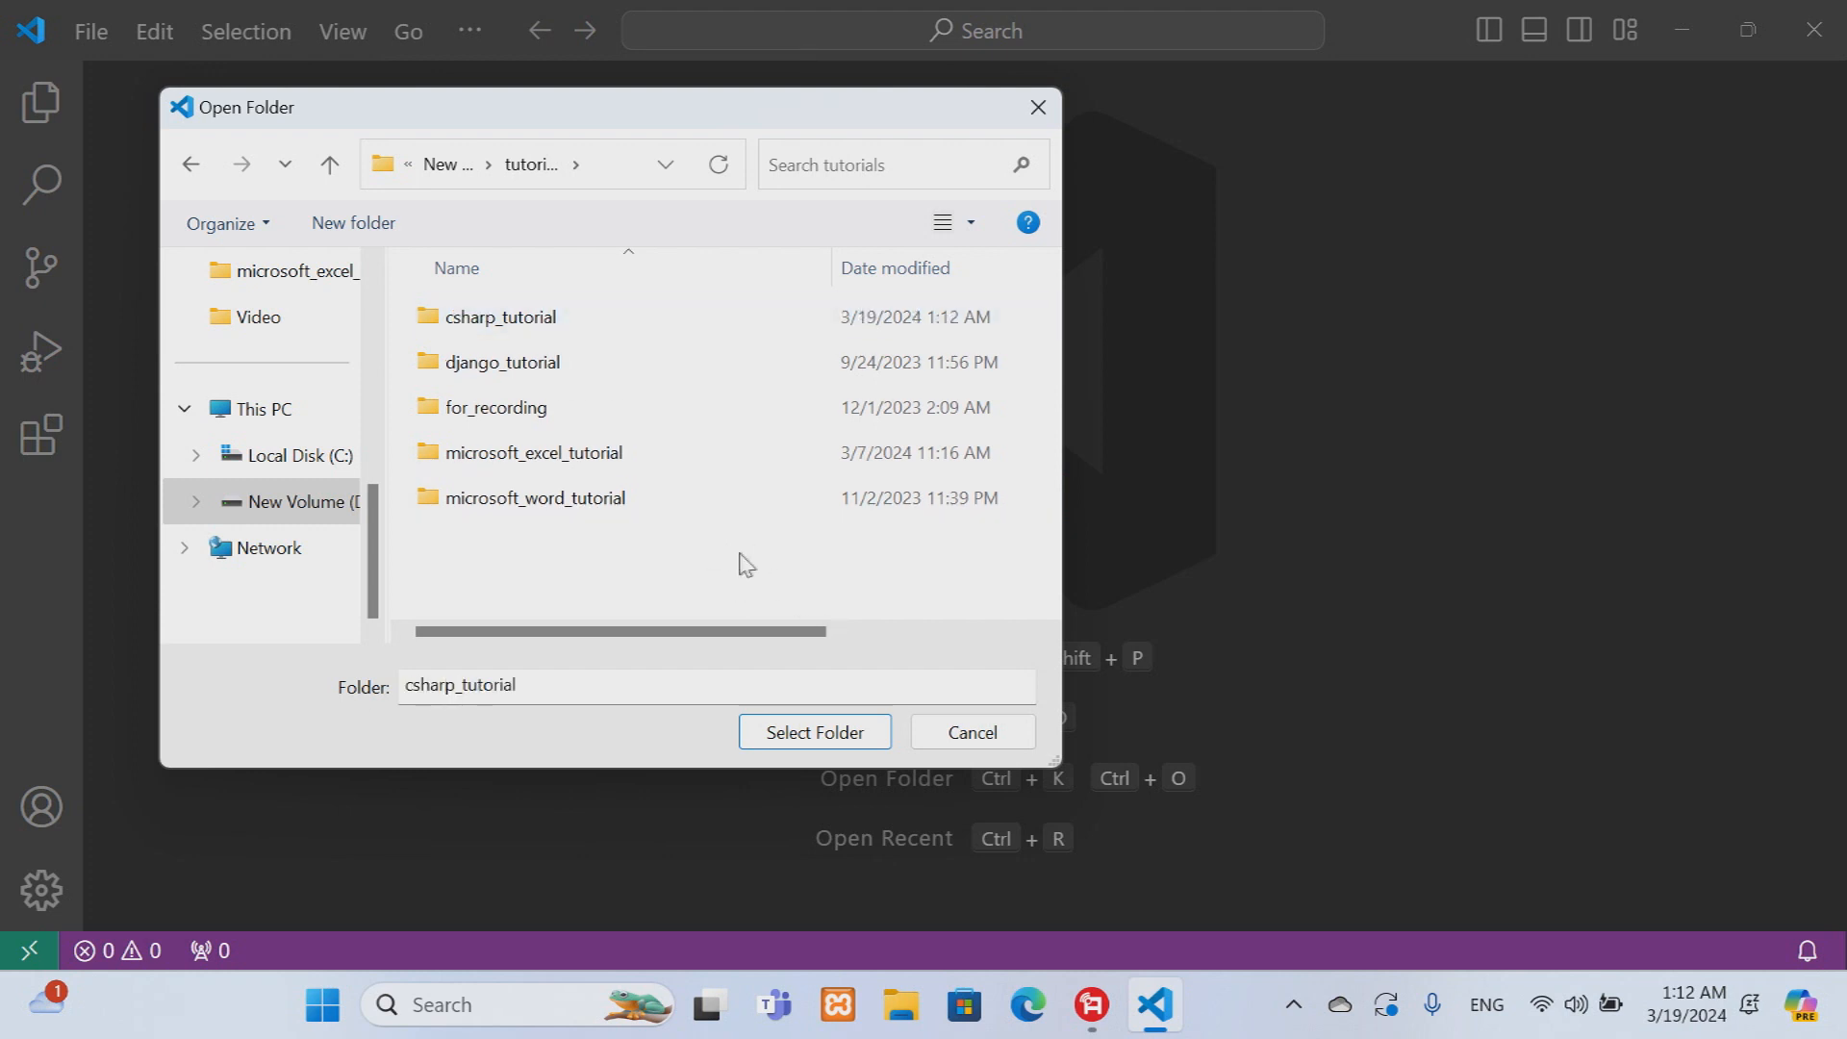
Create a lesson1 folder inside csharp_tutorial and open it as the working folder, closing the Welcome page
key(Return)
key(ctrl+shift+n)
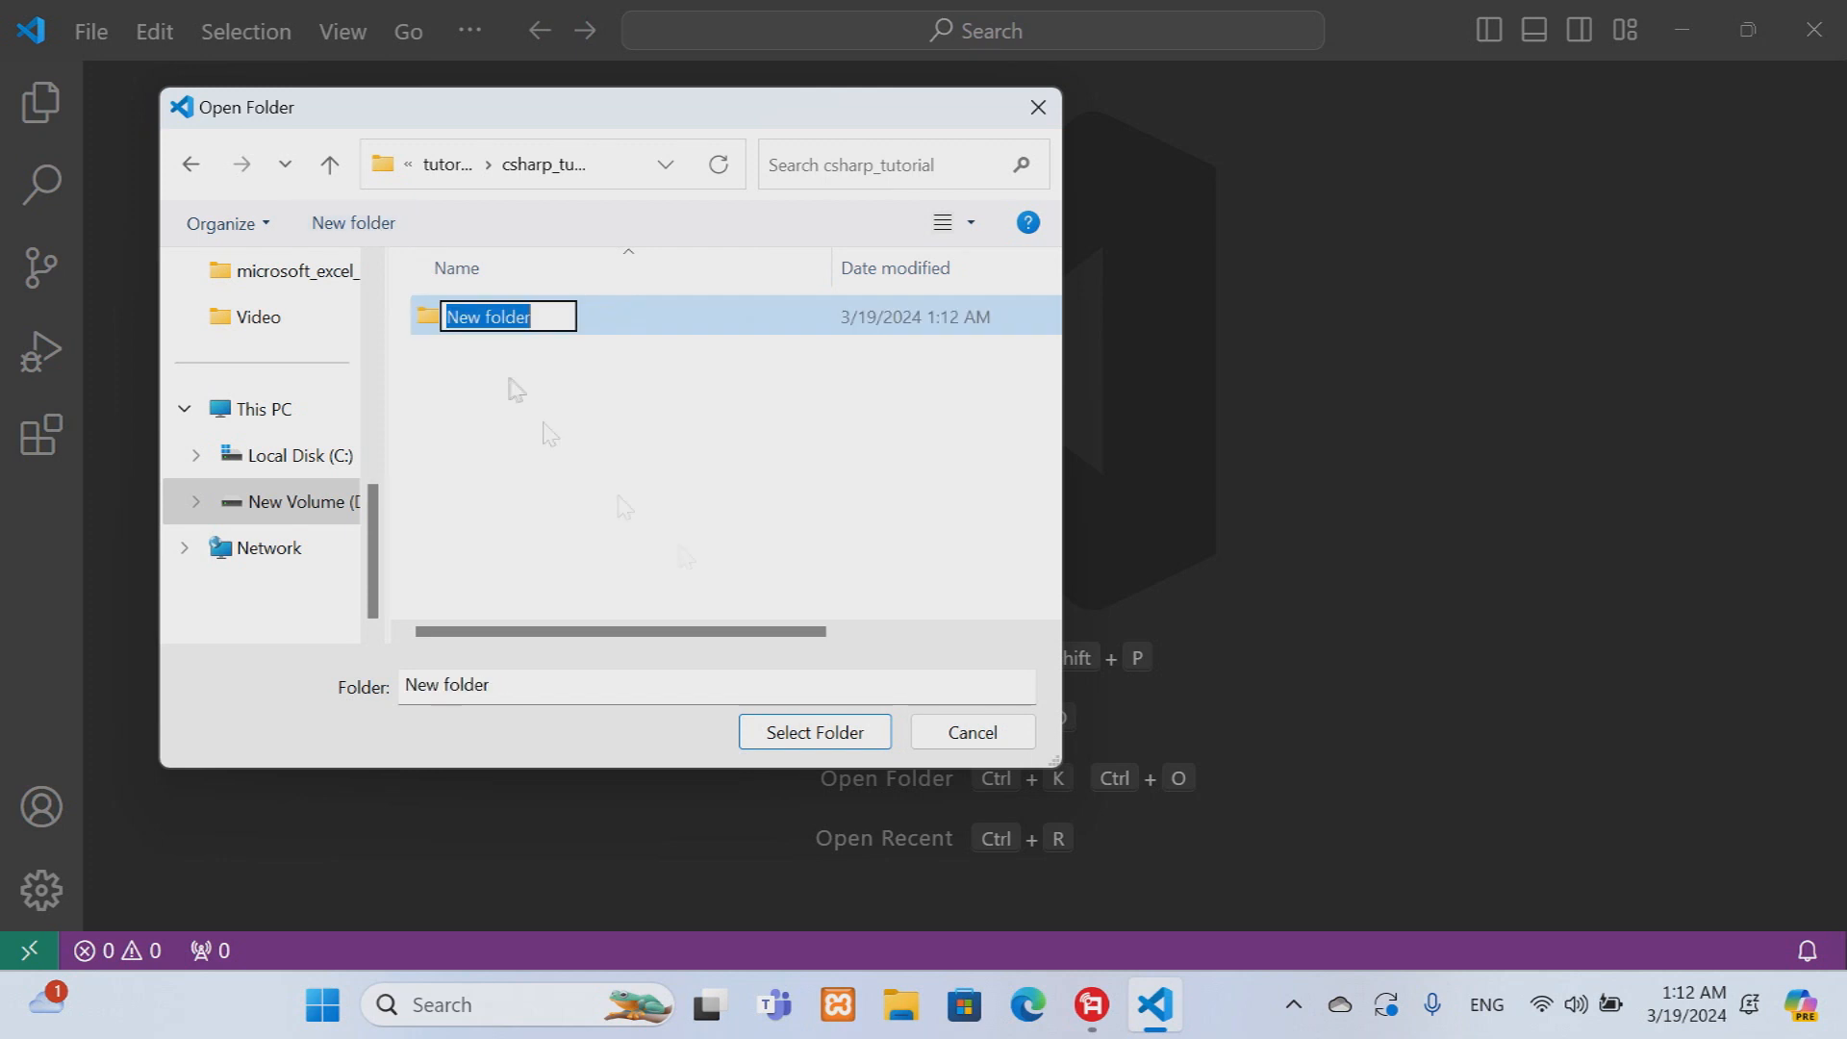
text(lesson1)
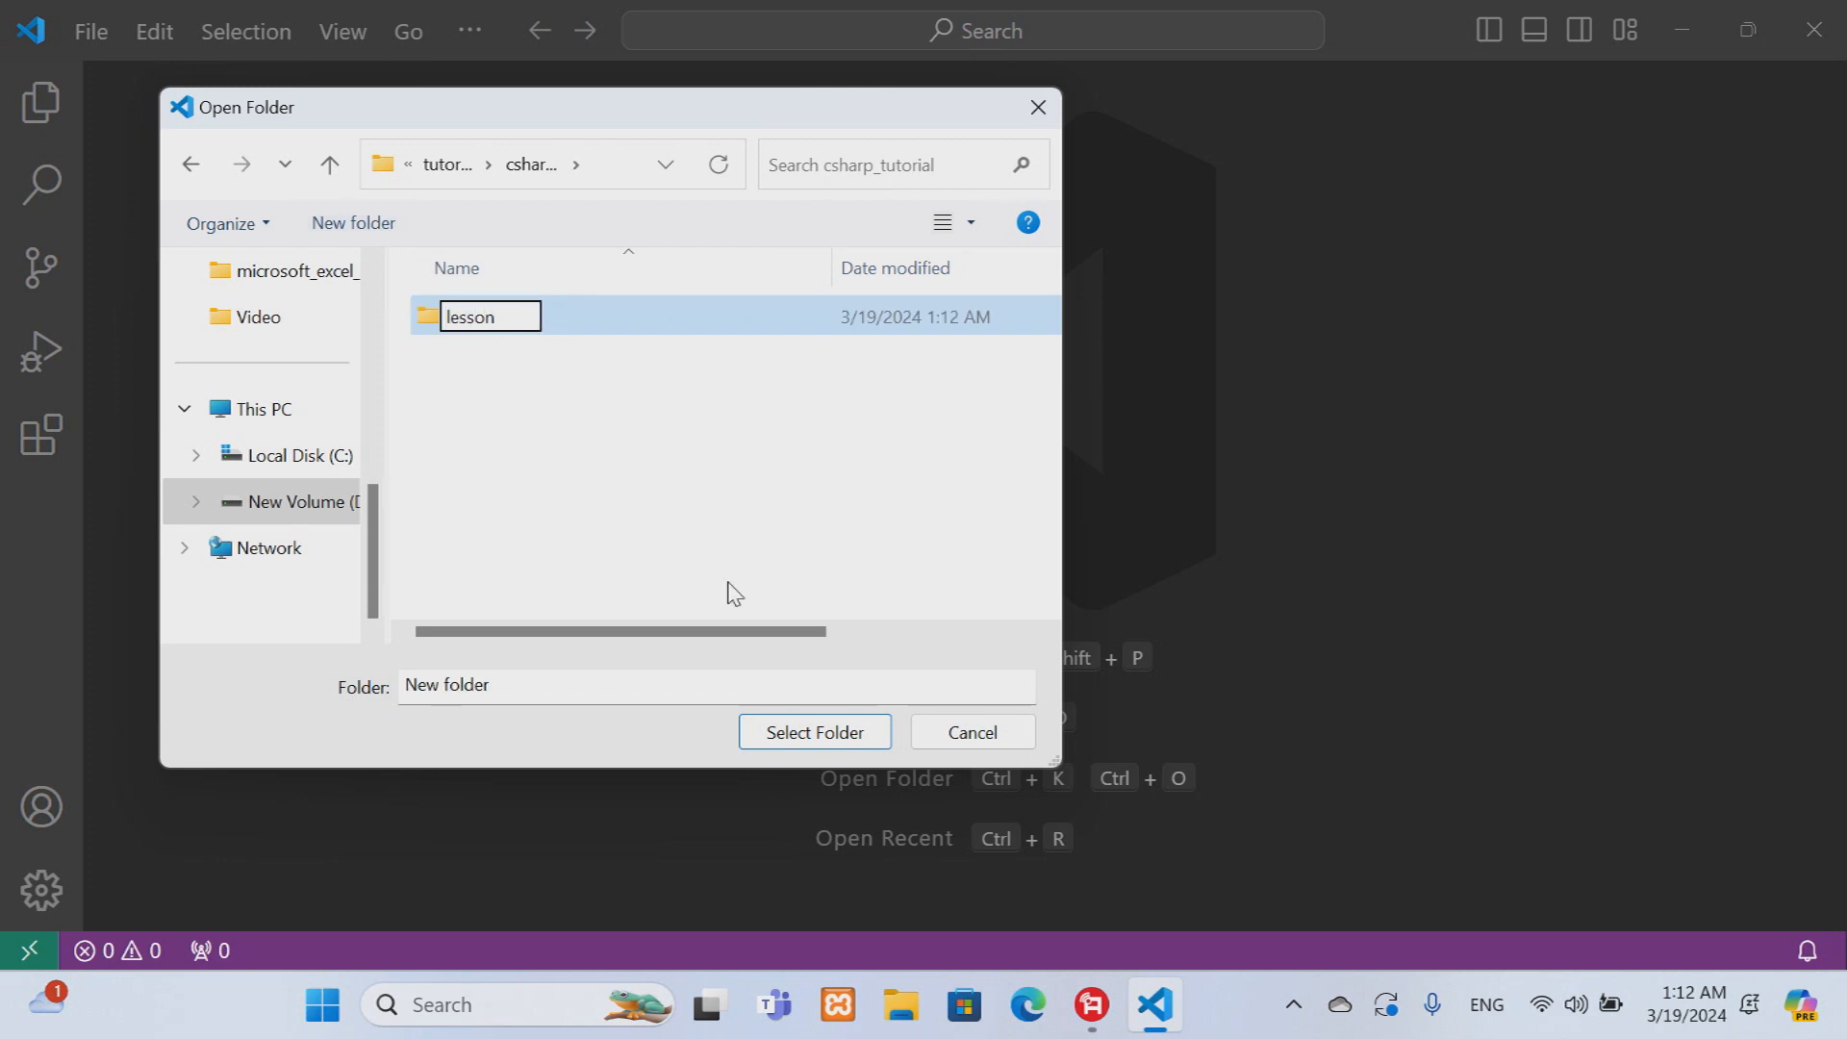
key(Return)
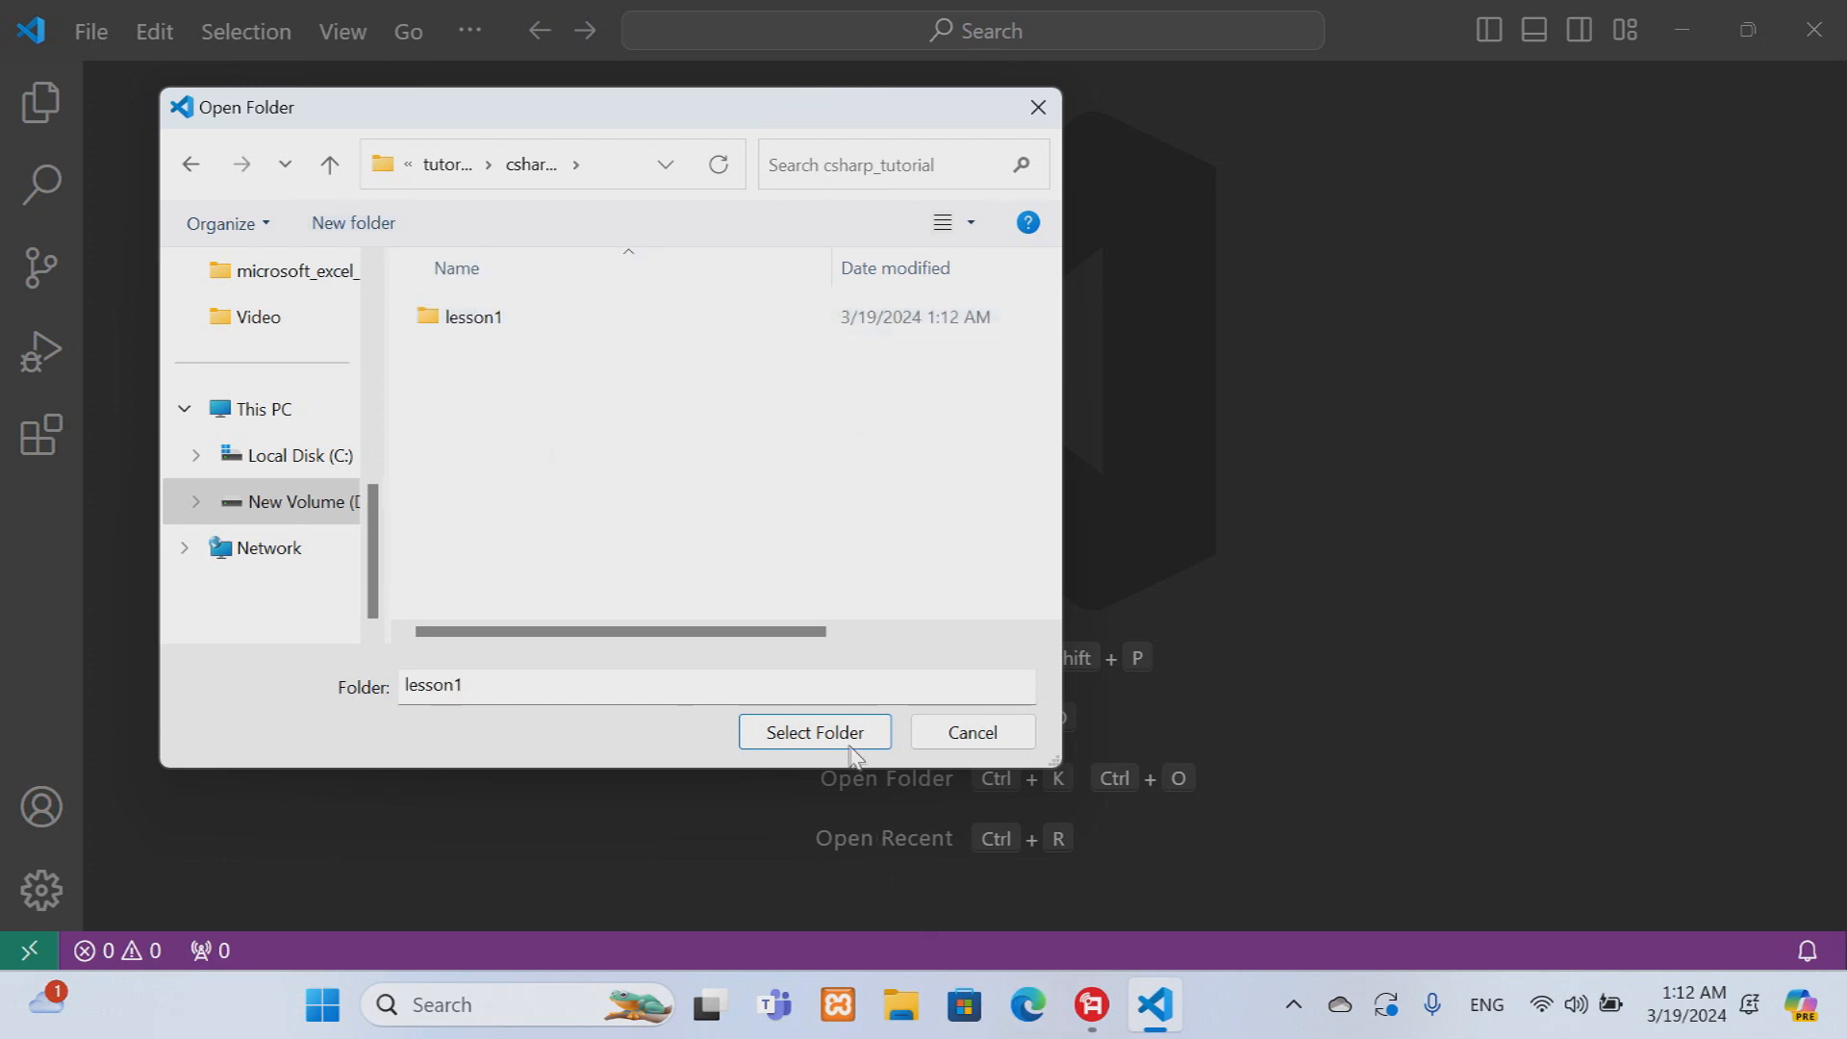
click(822, 736)
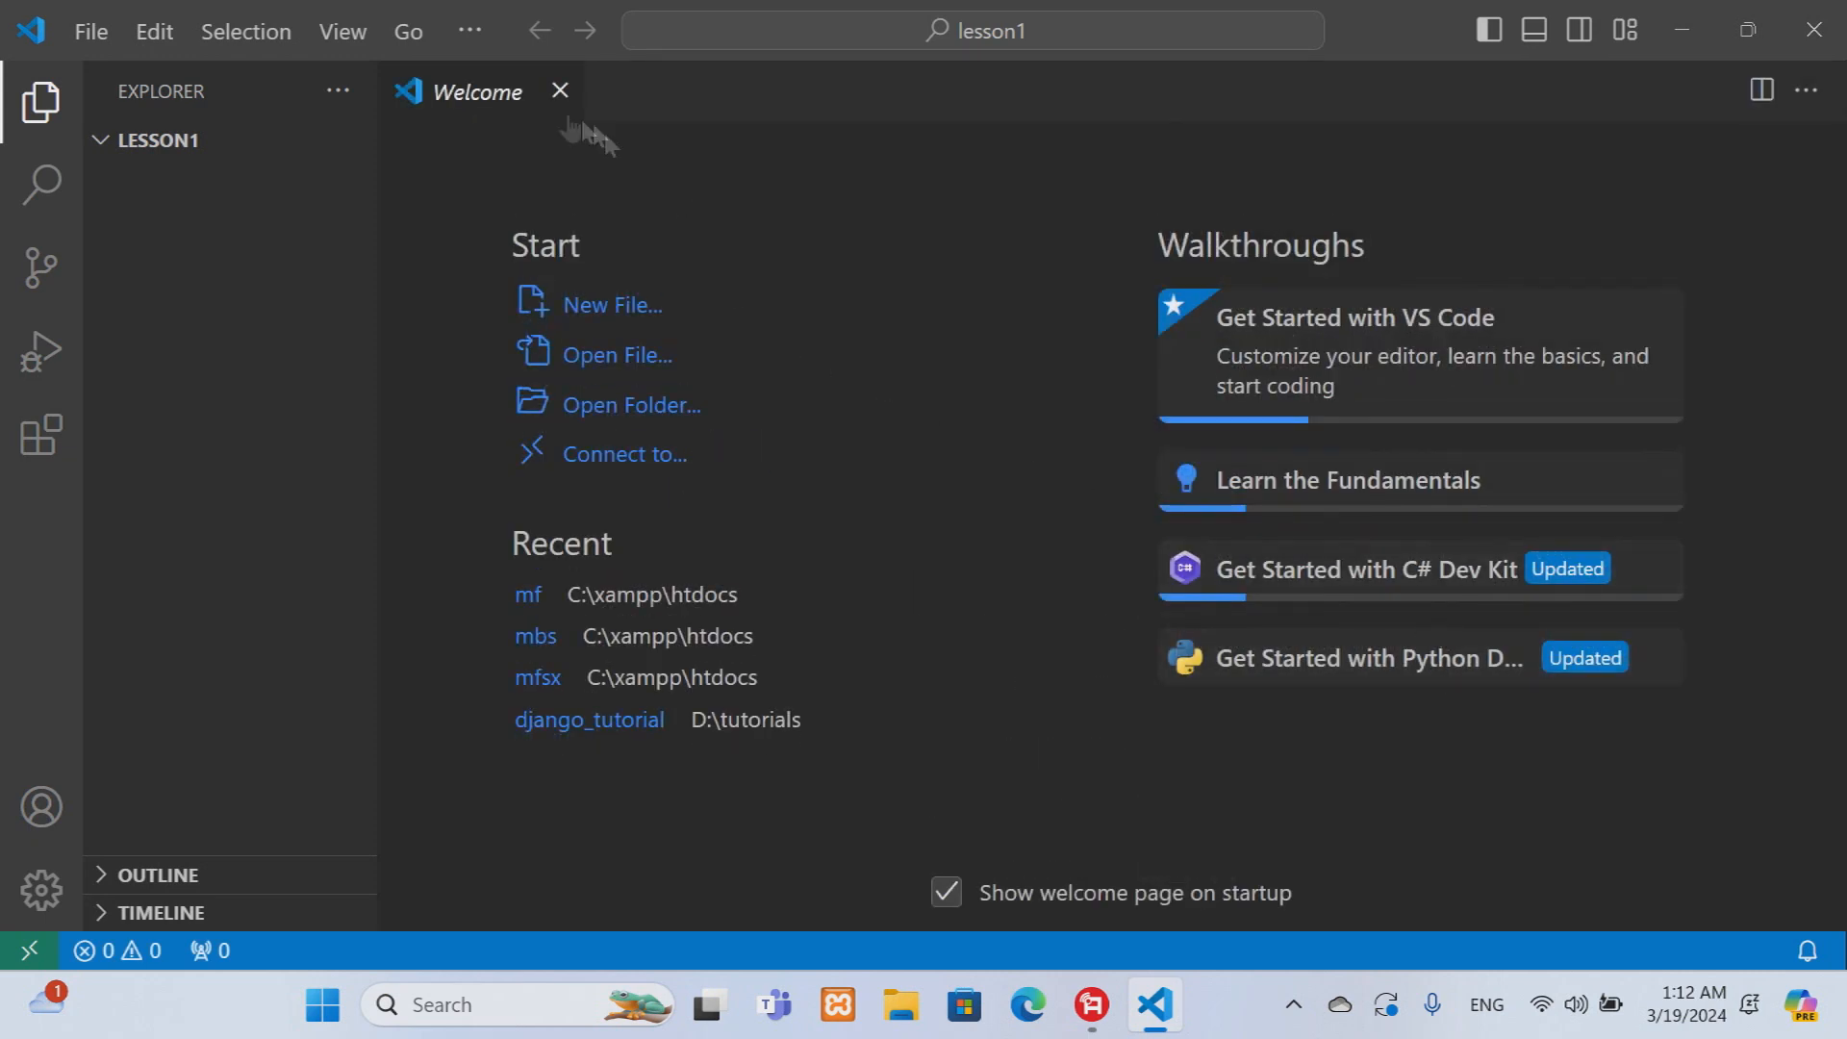
click(560, 91)
Open the integrated terminal and check the installed .NET version with dotnet --version
click(152, 32)
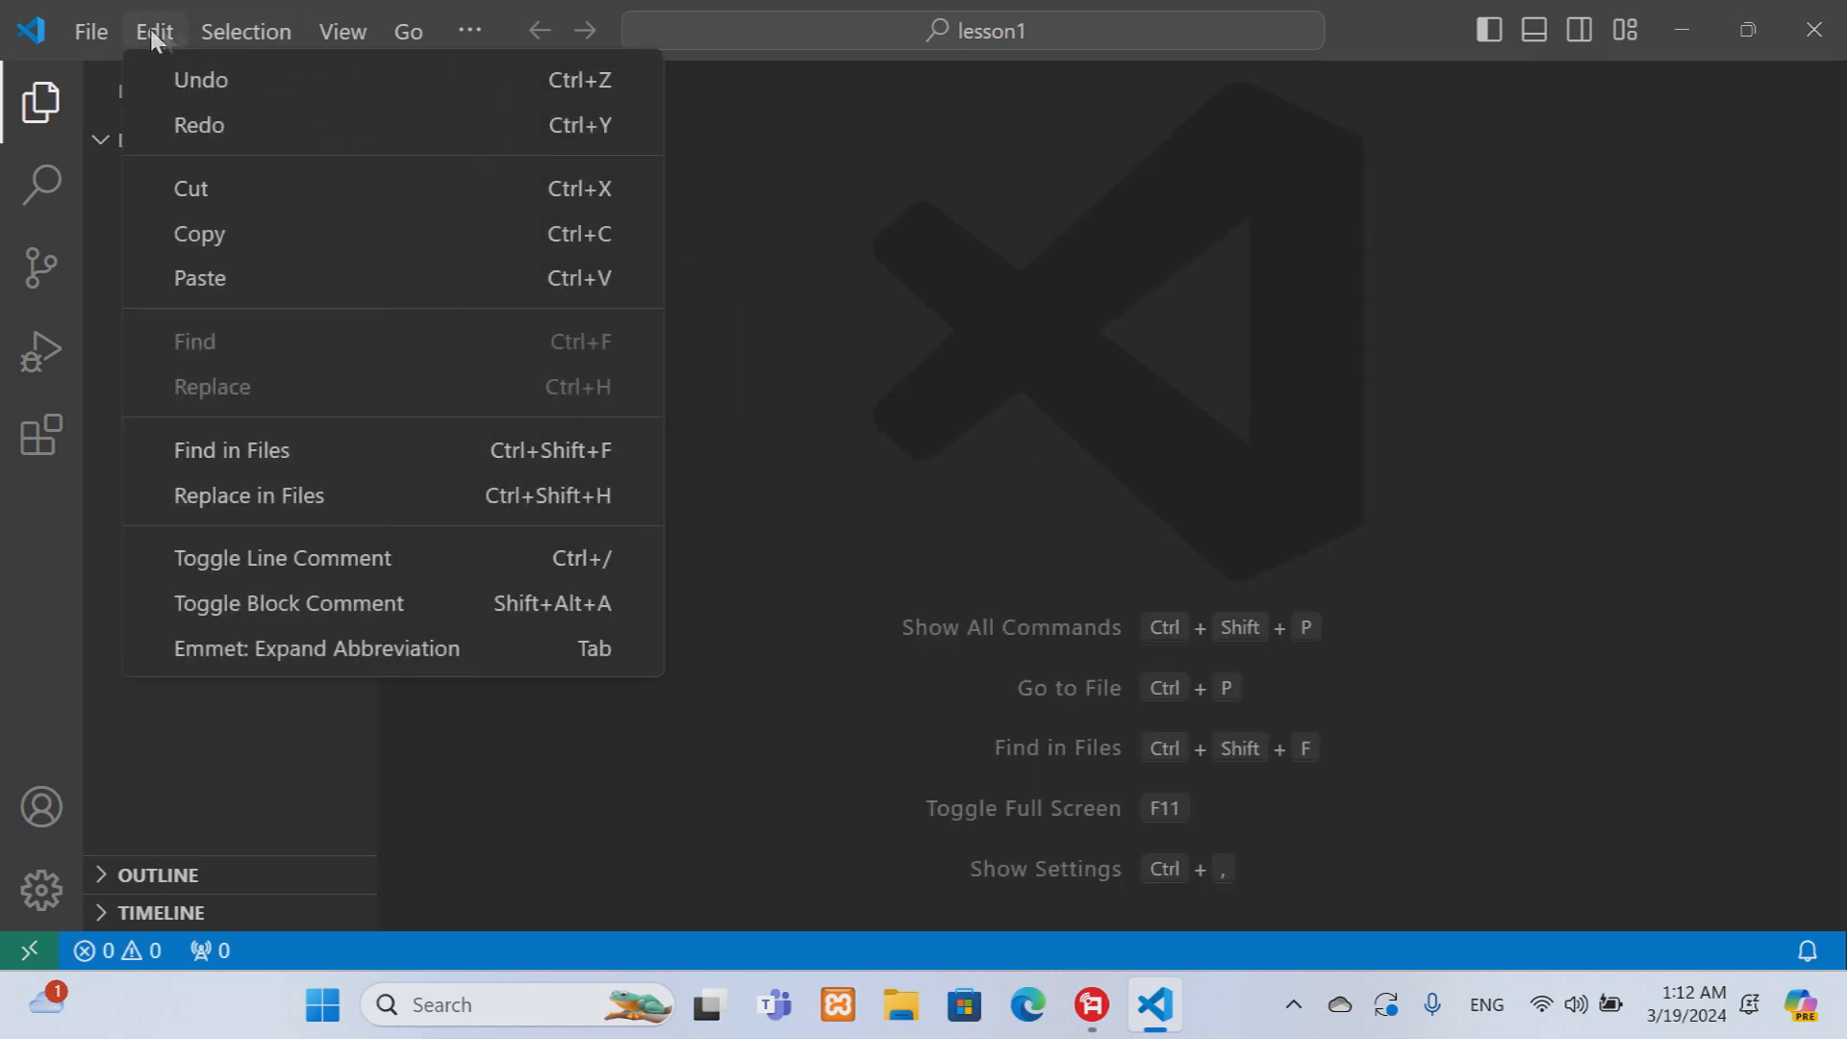
mouse_move(331, 29)
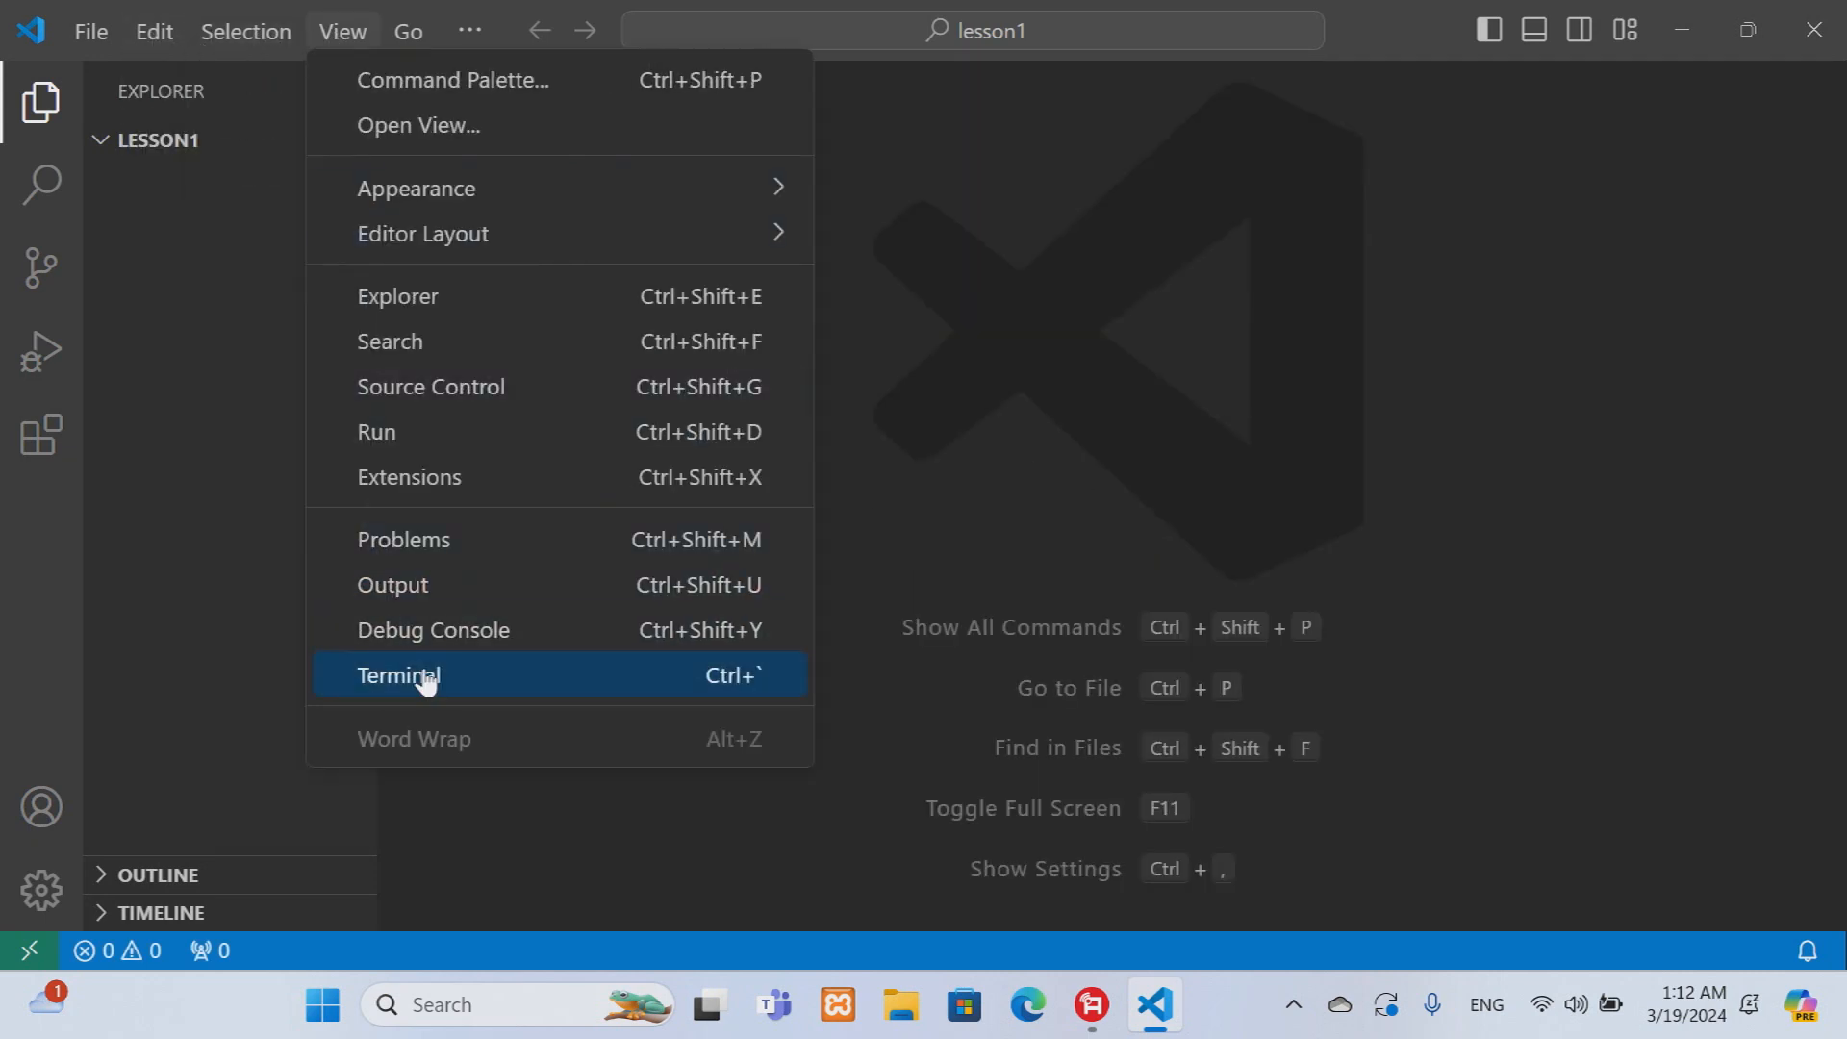
click(375, 676)
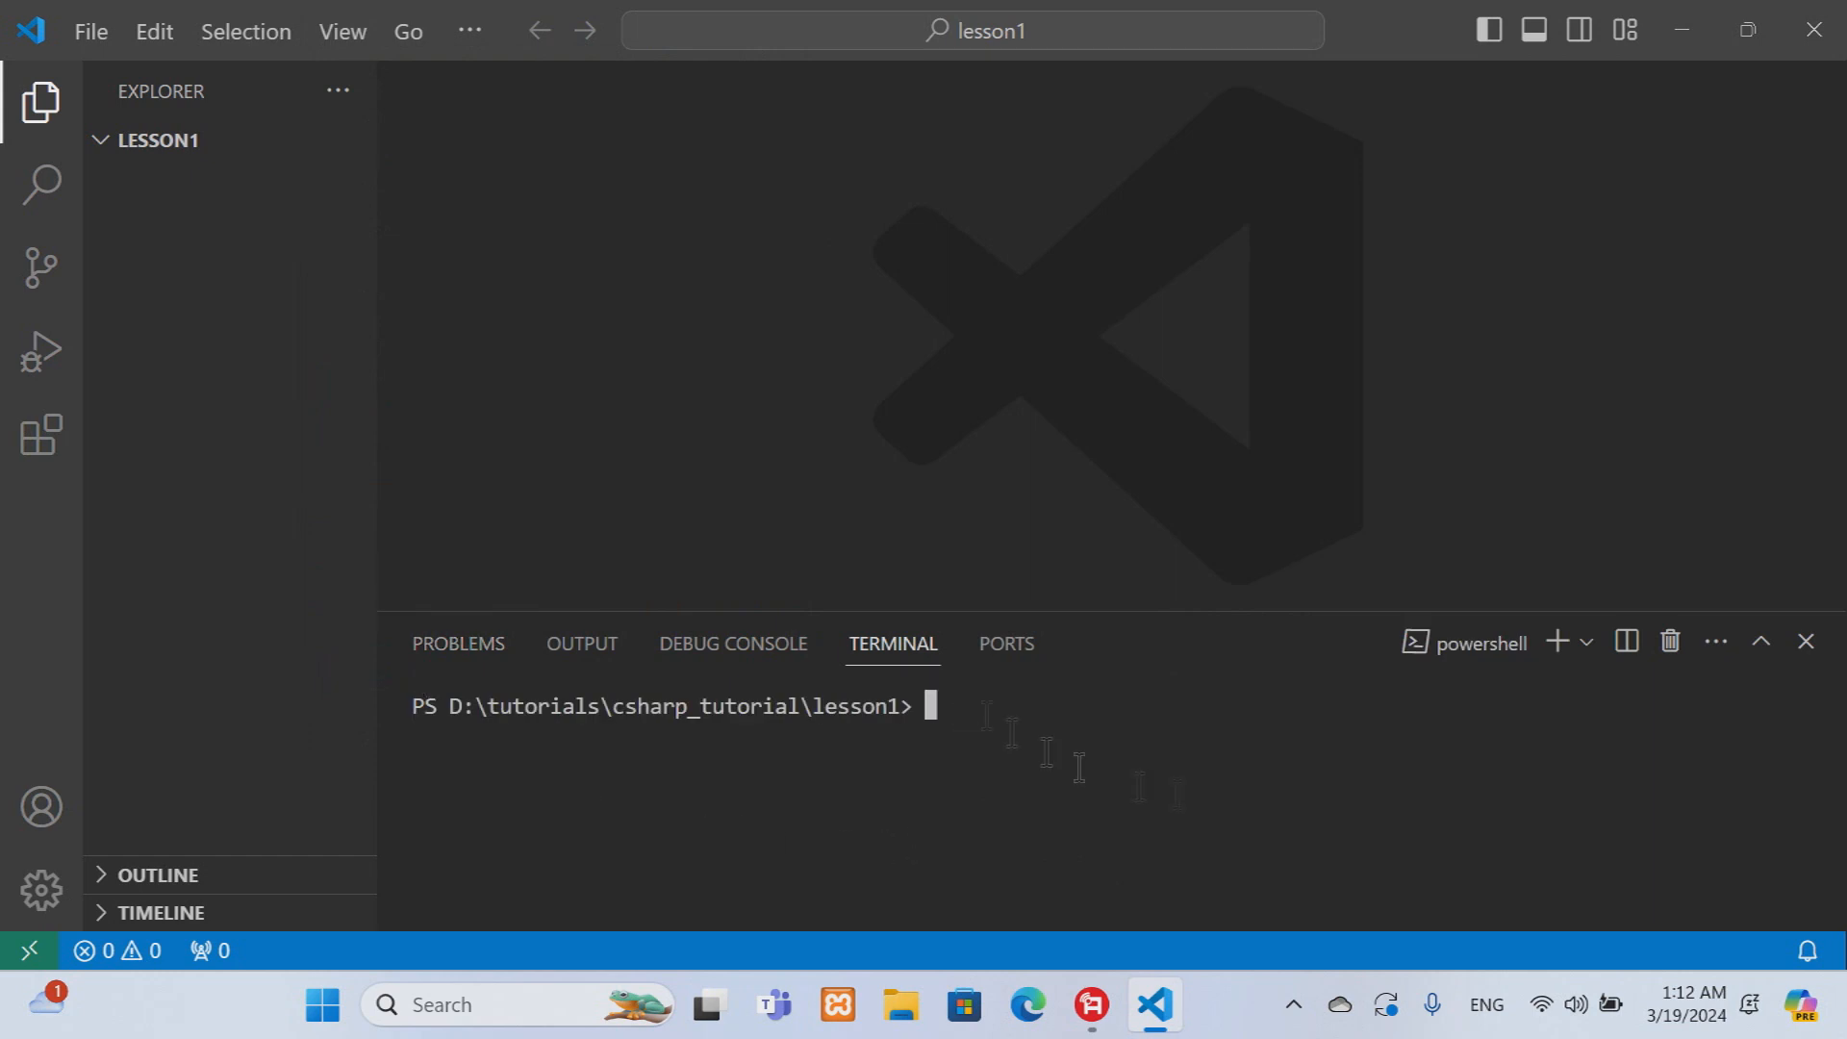
text(dotnet --version)
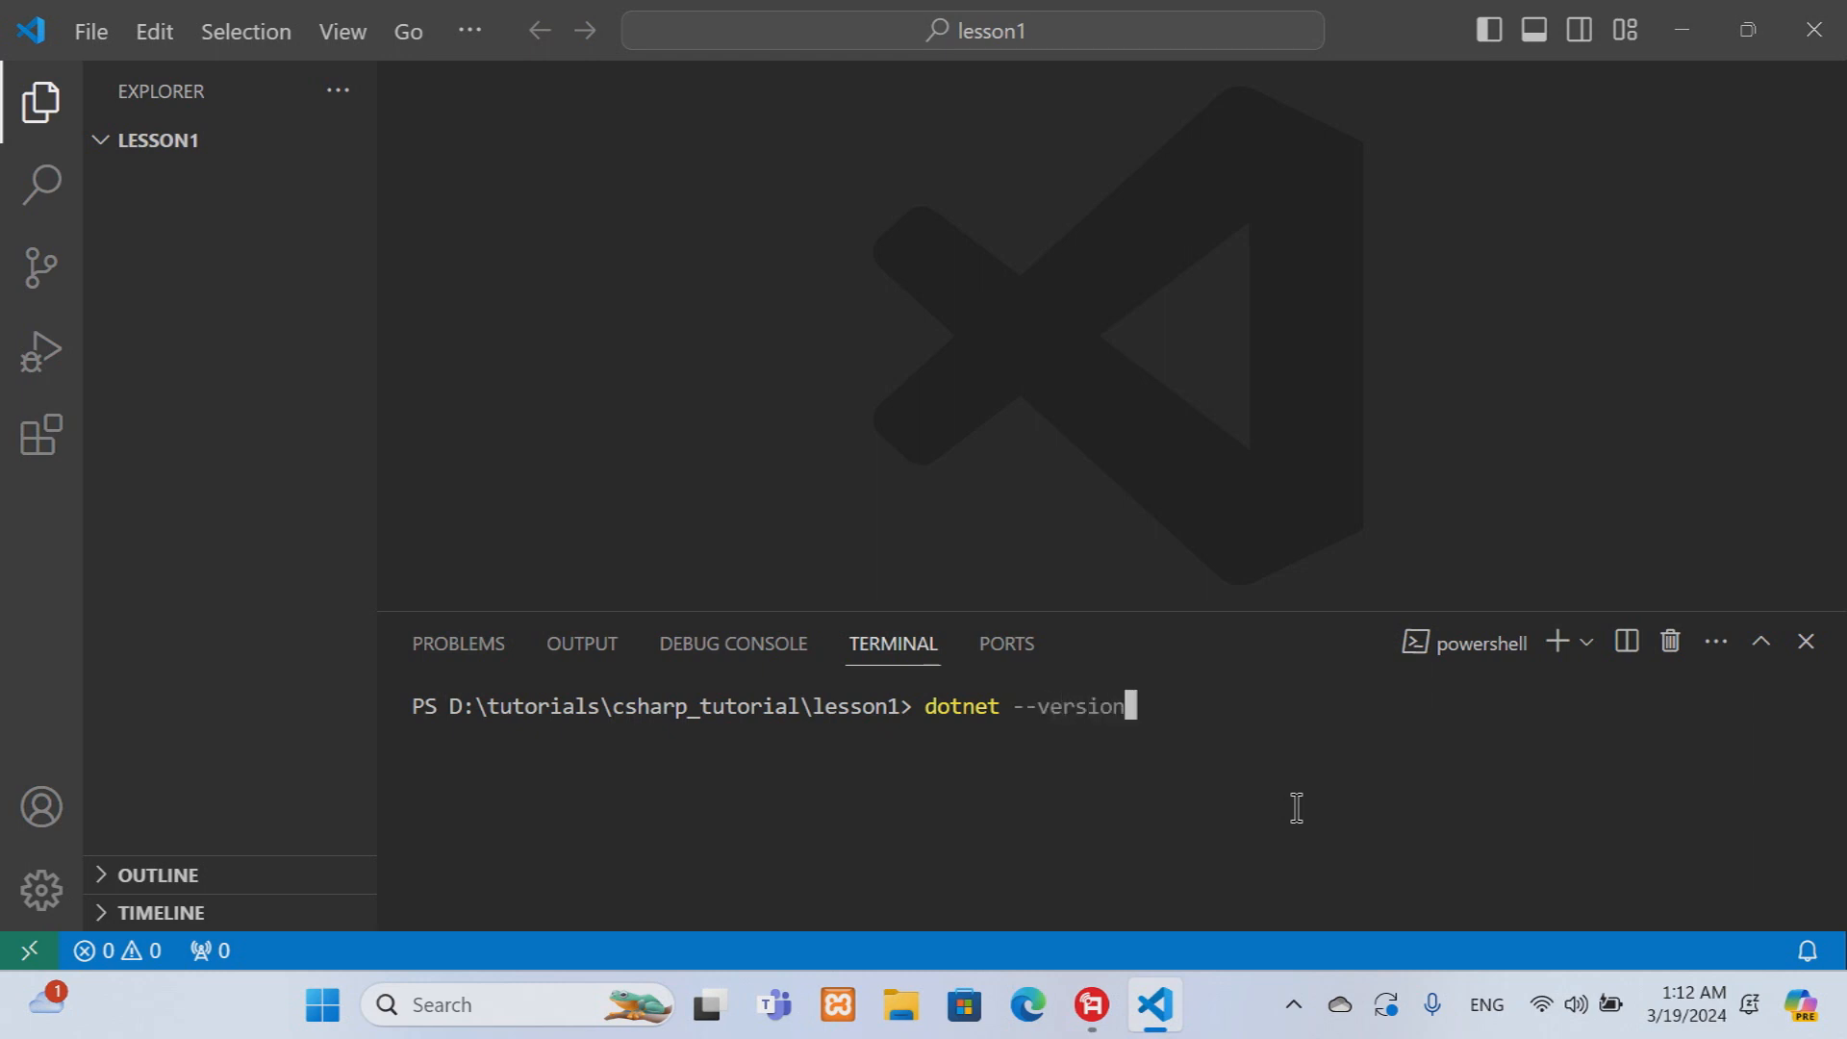
key(Return)
Create a console project in a HelloWorld folder by running dotnet new console -o HelloWorld
text(cd)
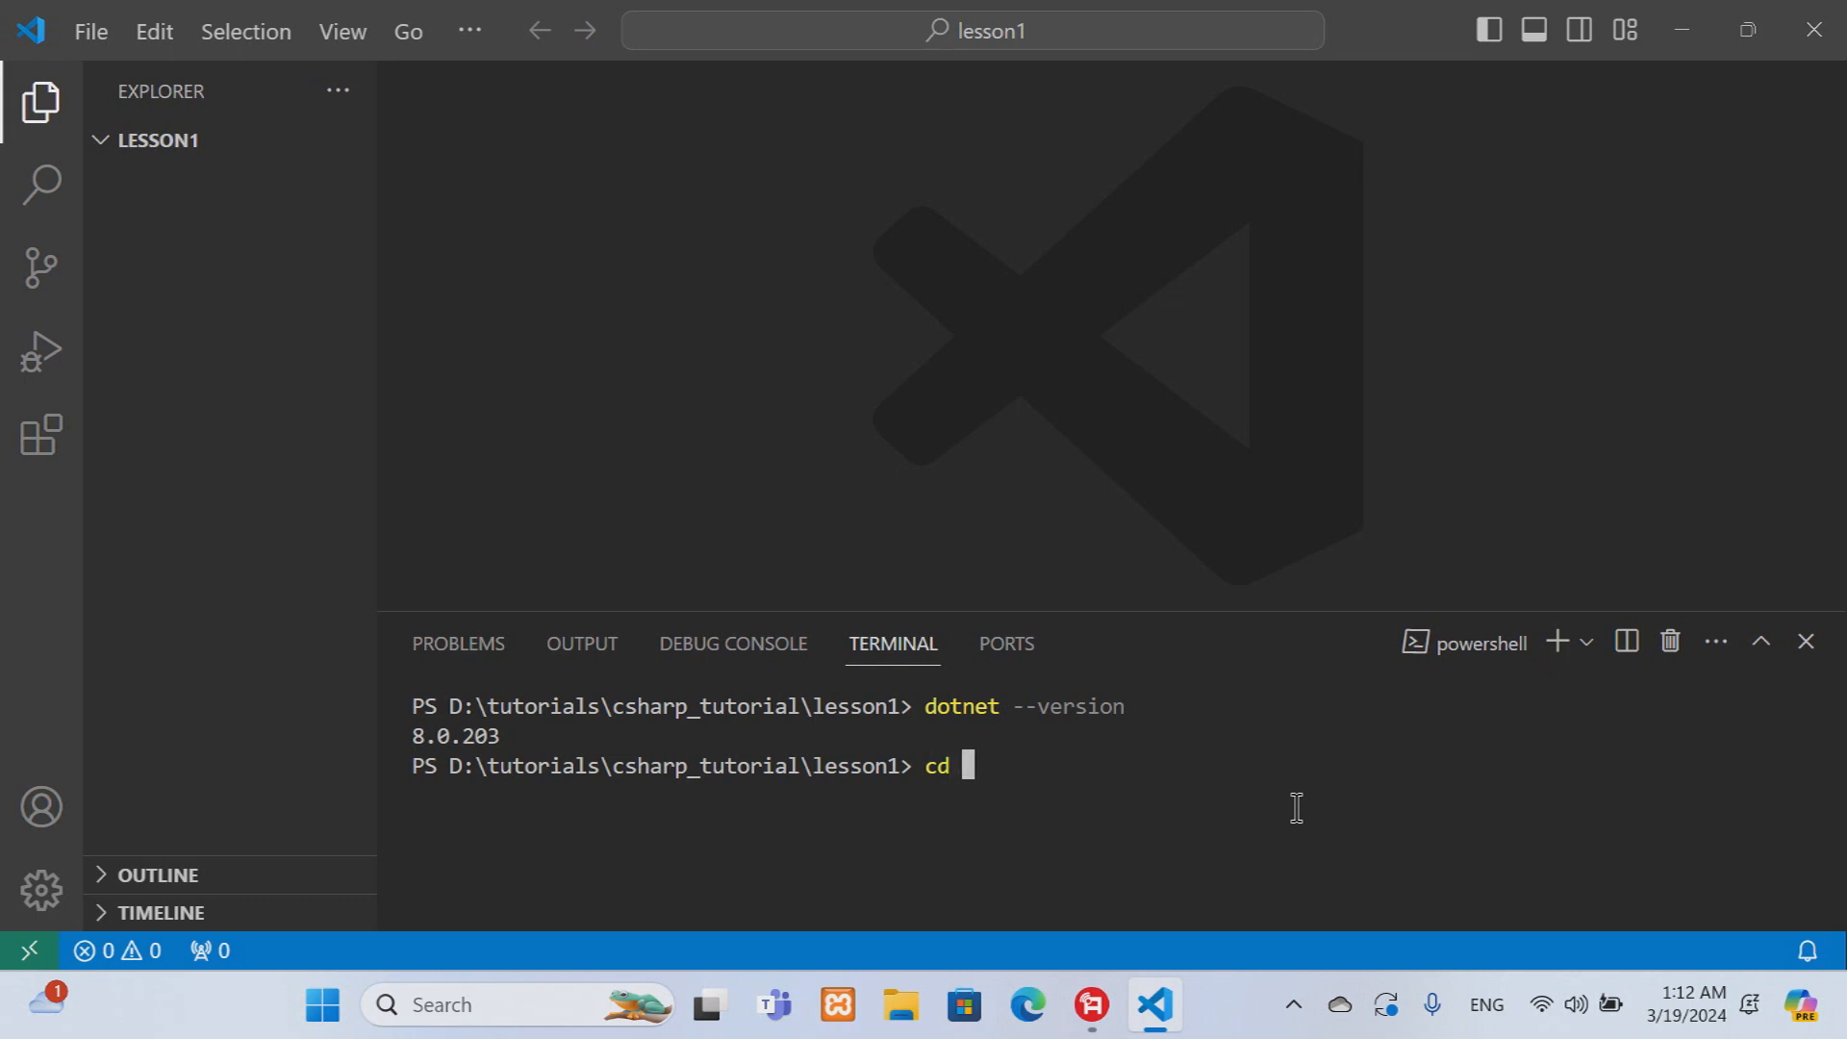
key(BackSpace)
key(BackSpace)
key(BackSpace)
text(dotnet new console -o )
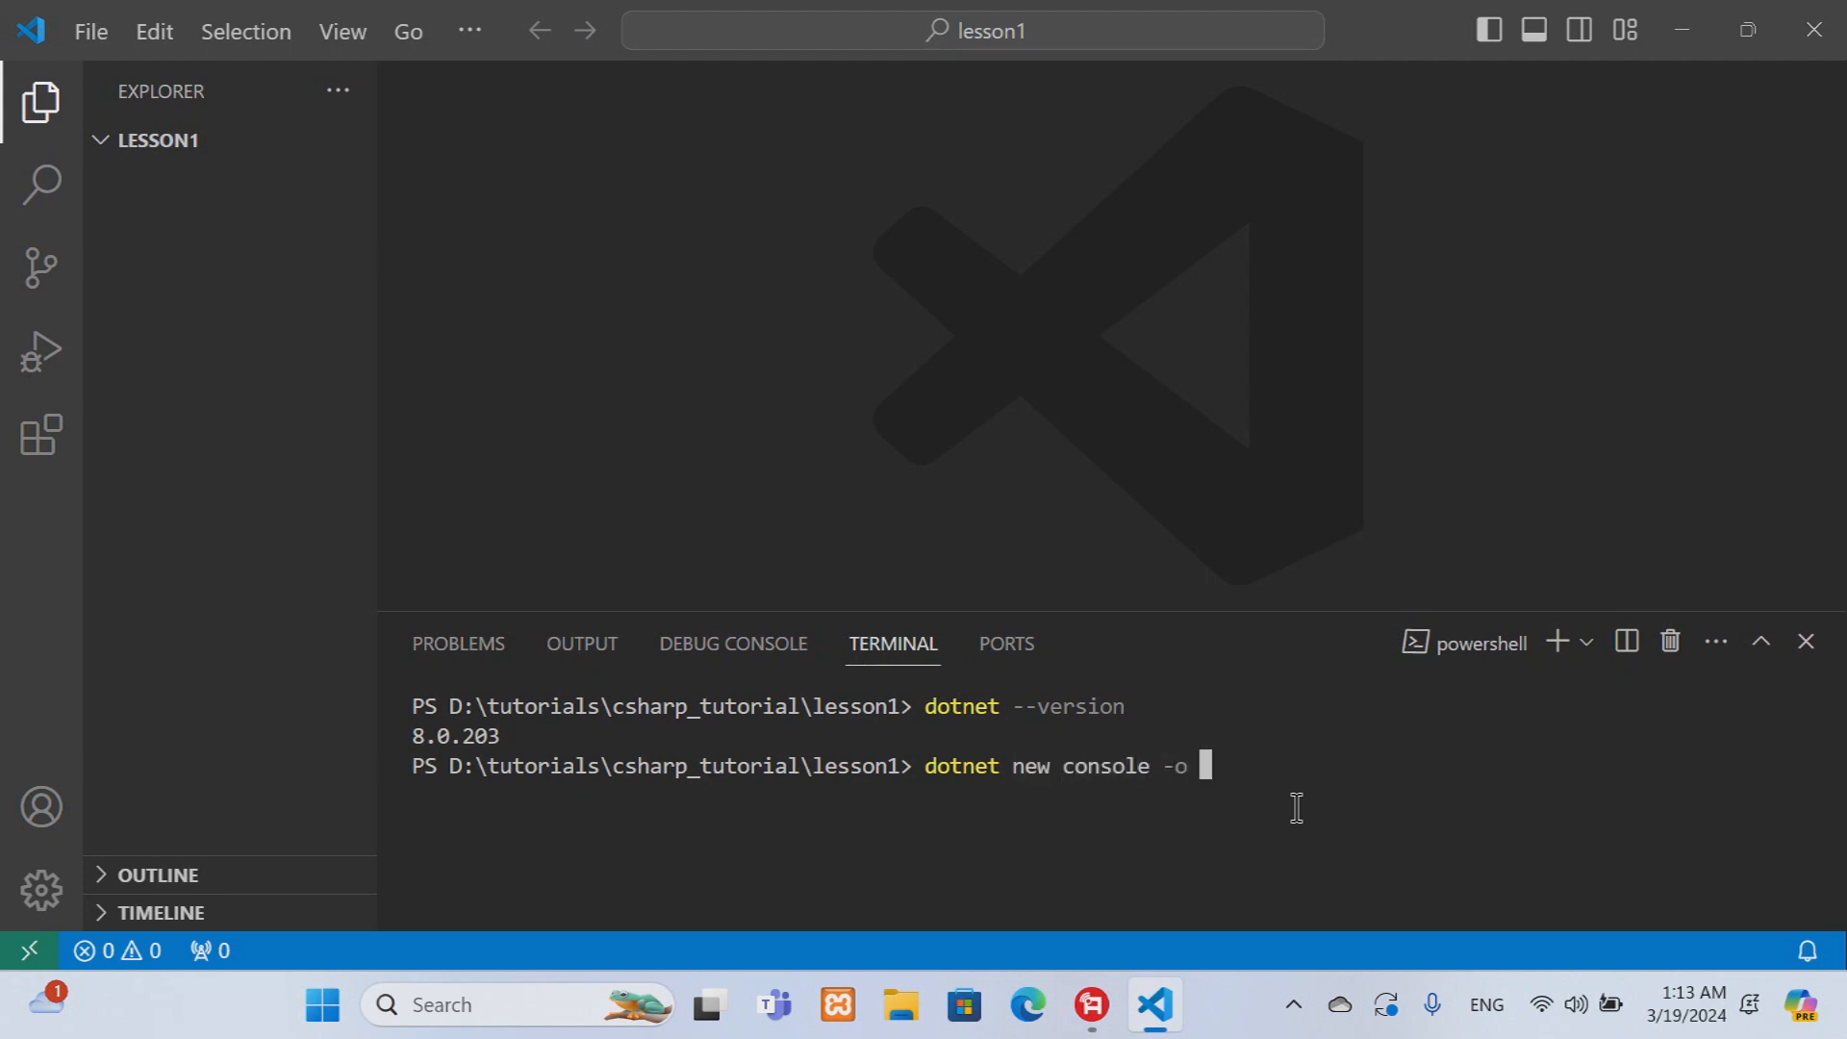
text(HelloWorld)
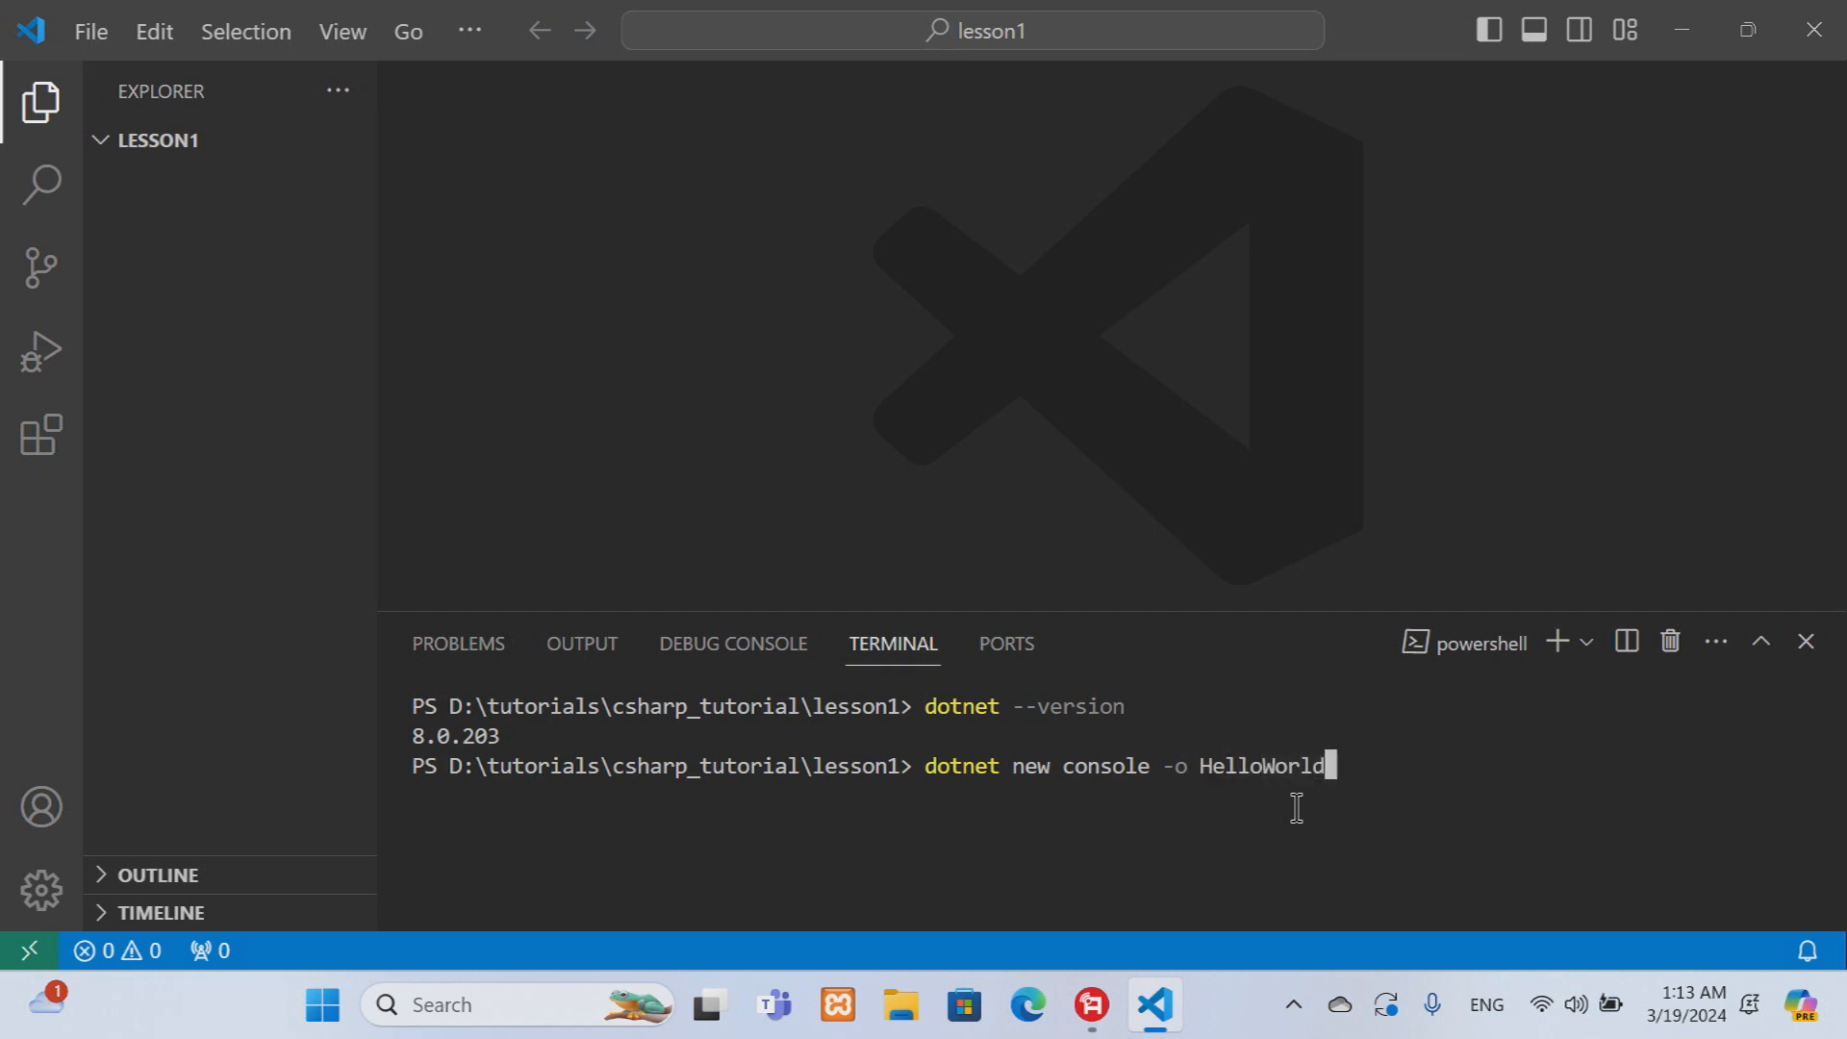
key(Return)
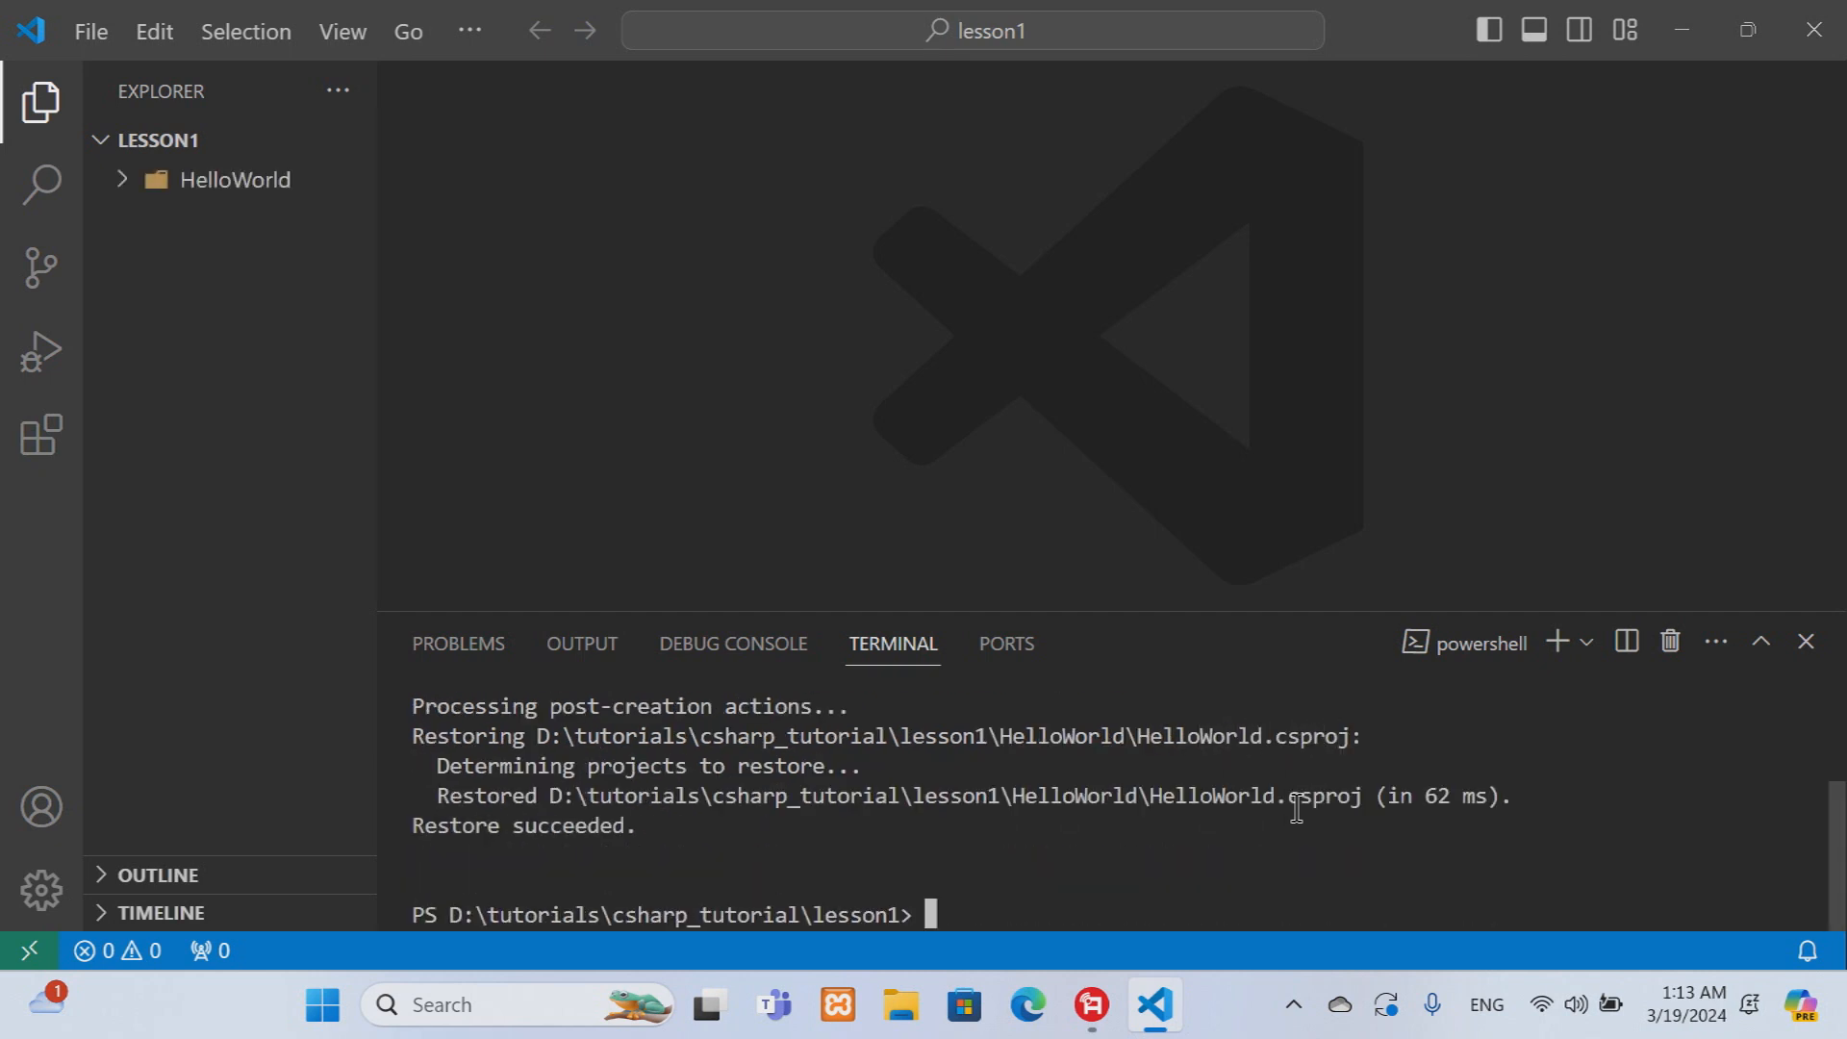
Expand the HelloWorld folder and examine Program.cs and the target framework in HelloWorld.csproj, returning to Program.cs
click(125, 184)
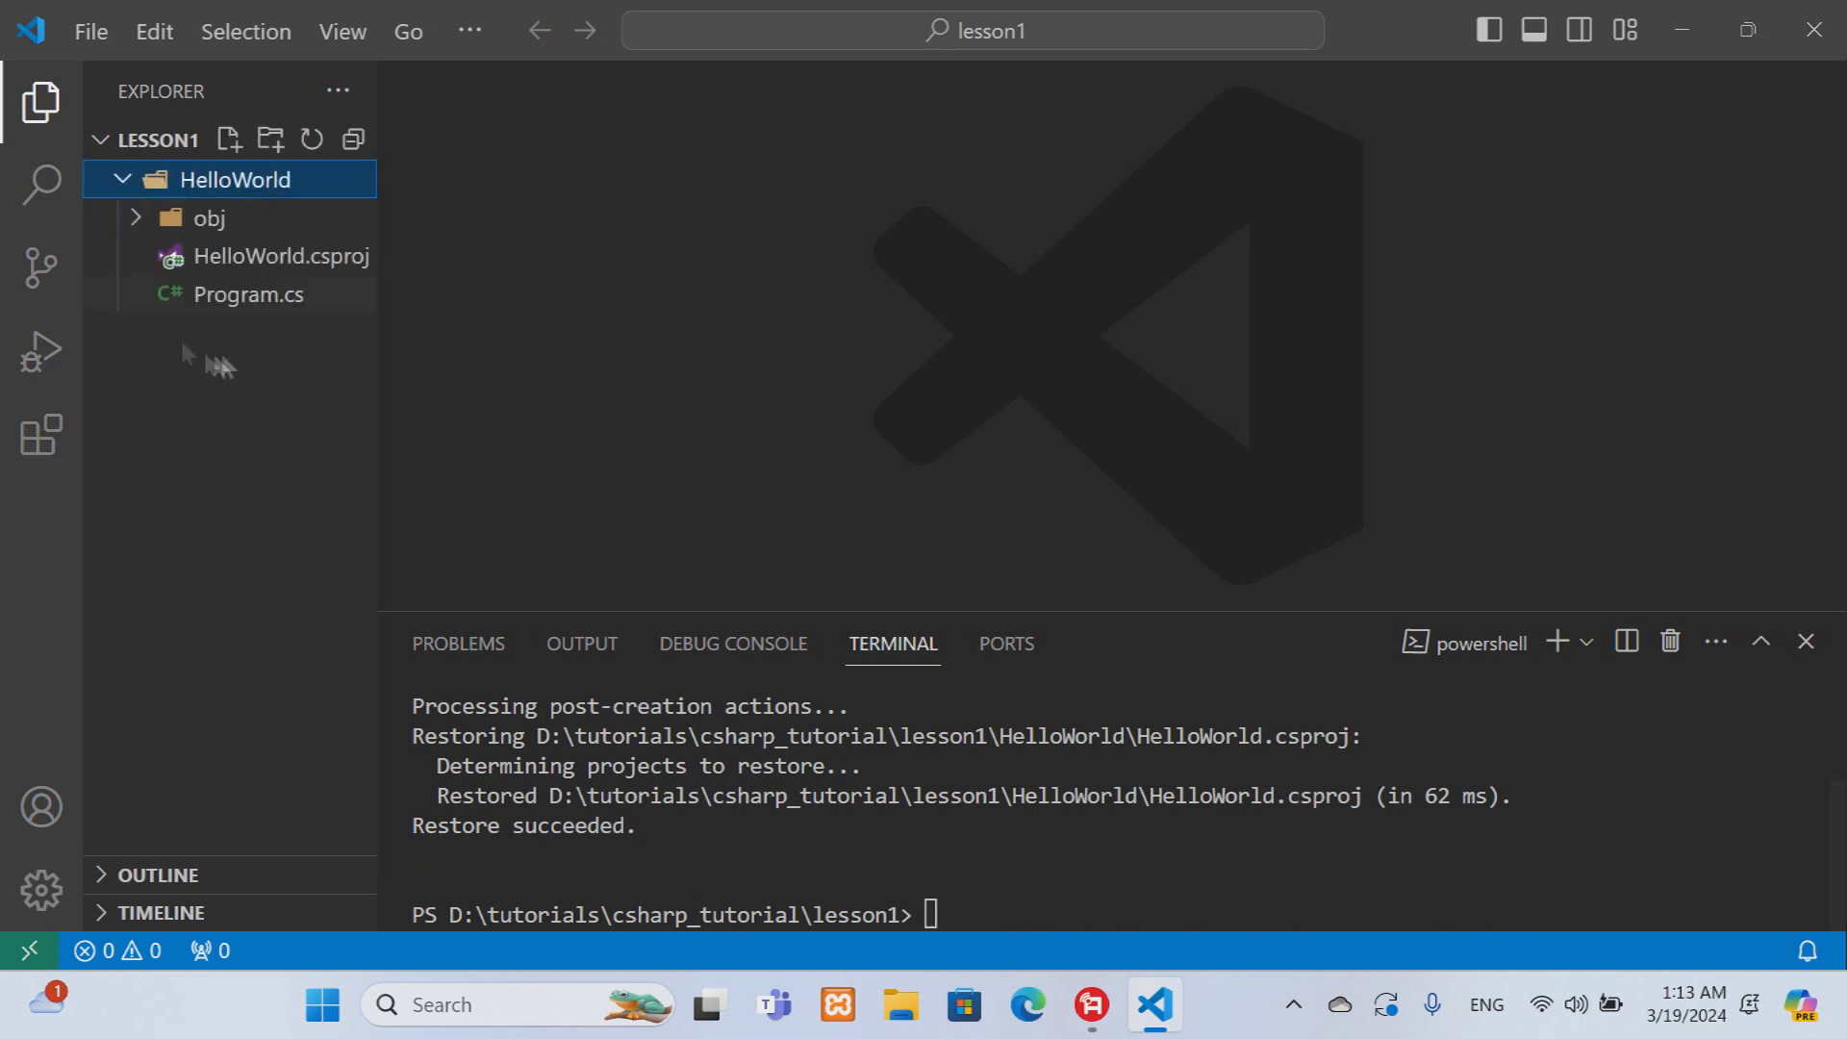
click(236, 300)
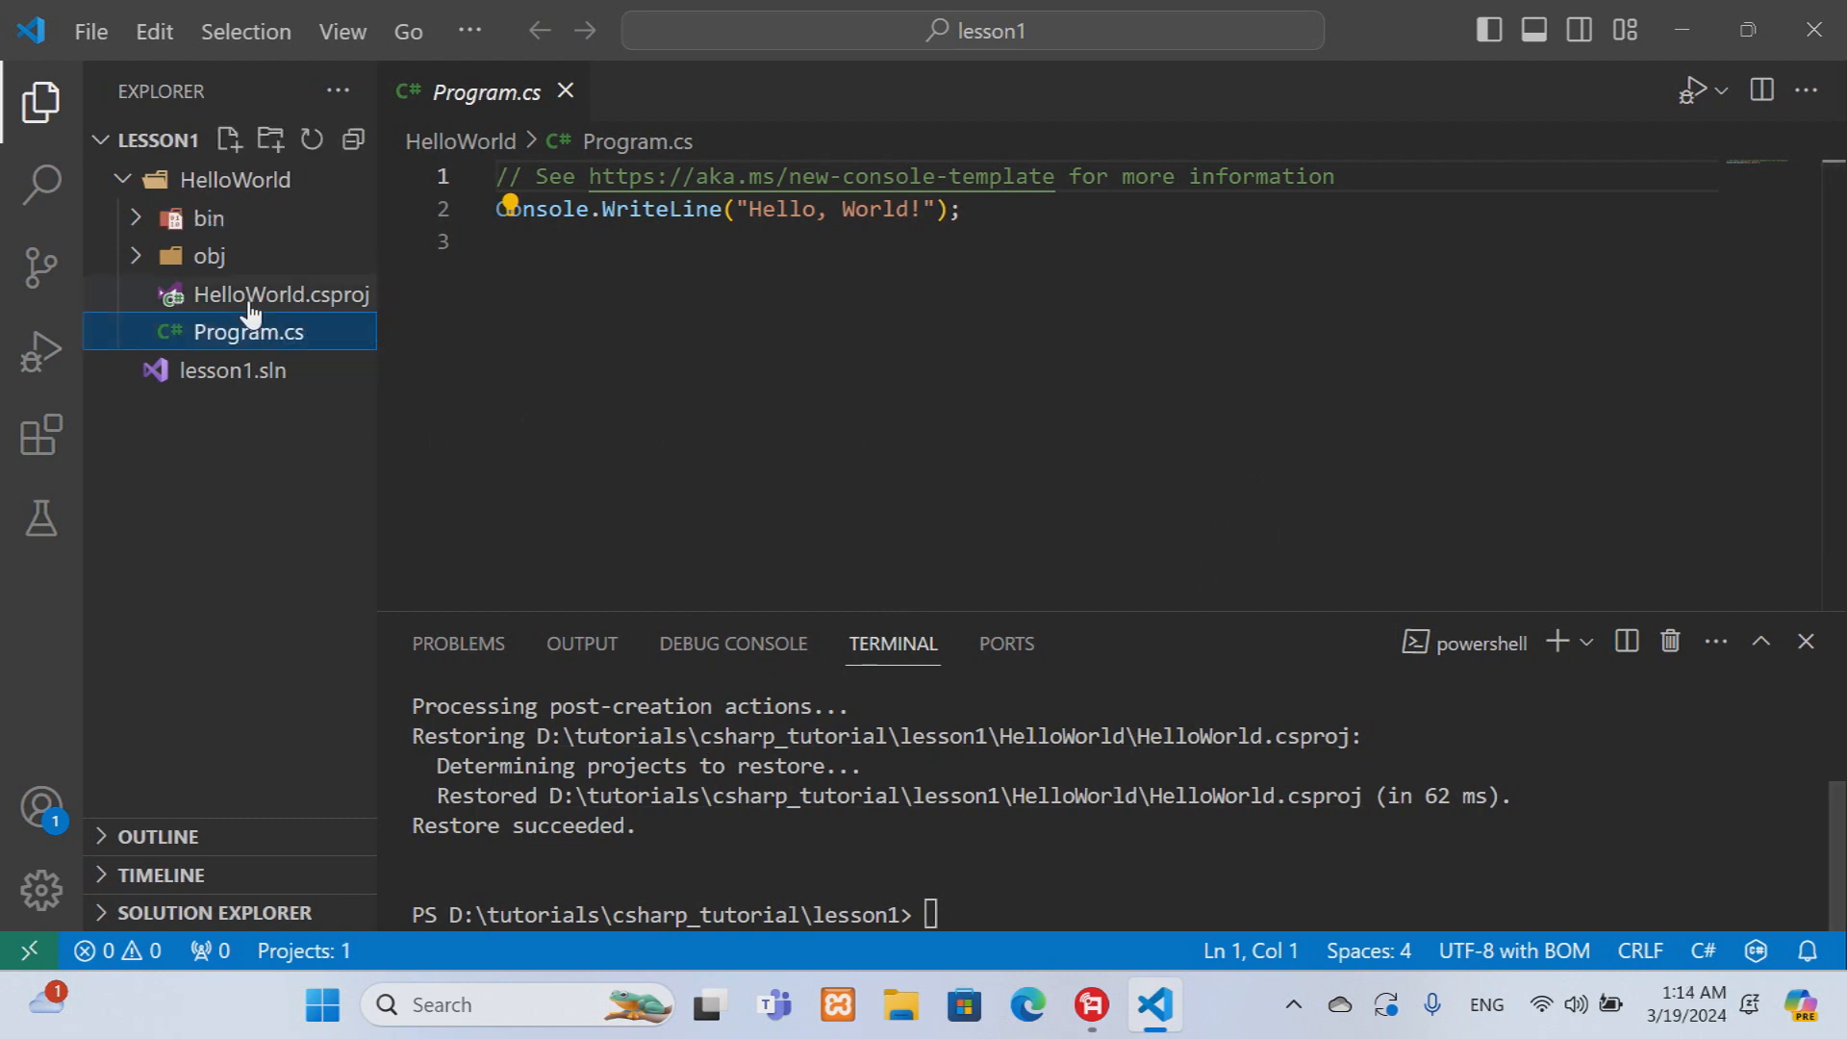
click(193, 295)
drag(771, 308, 855, 308)
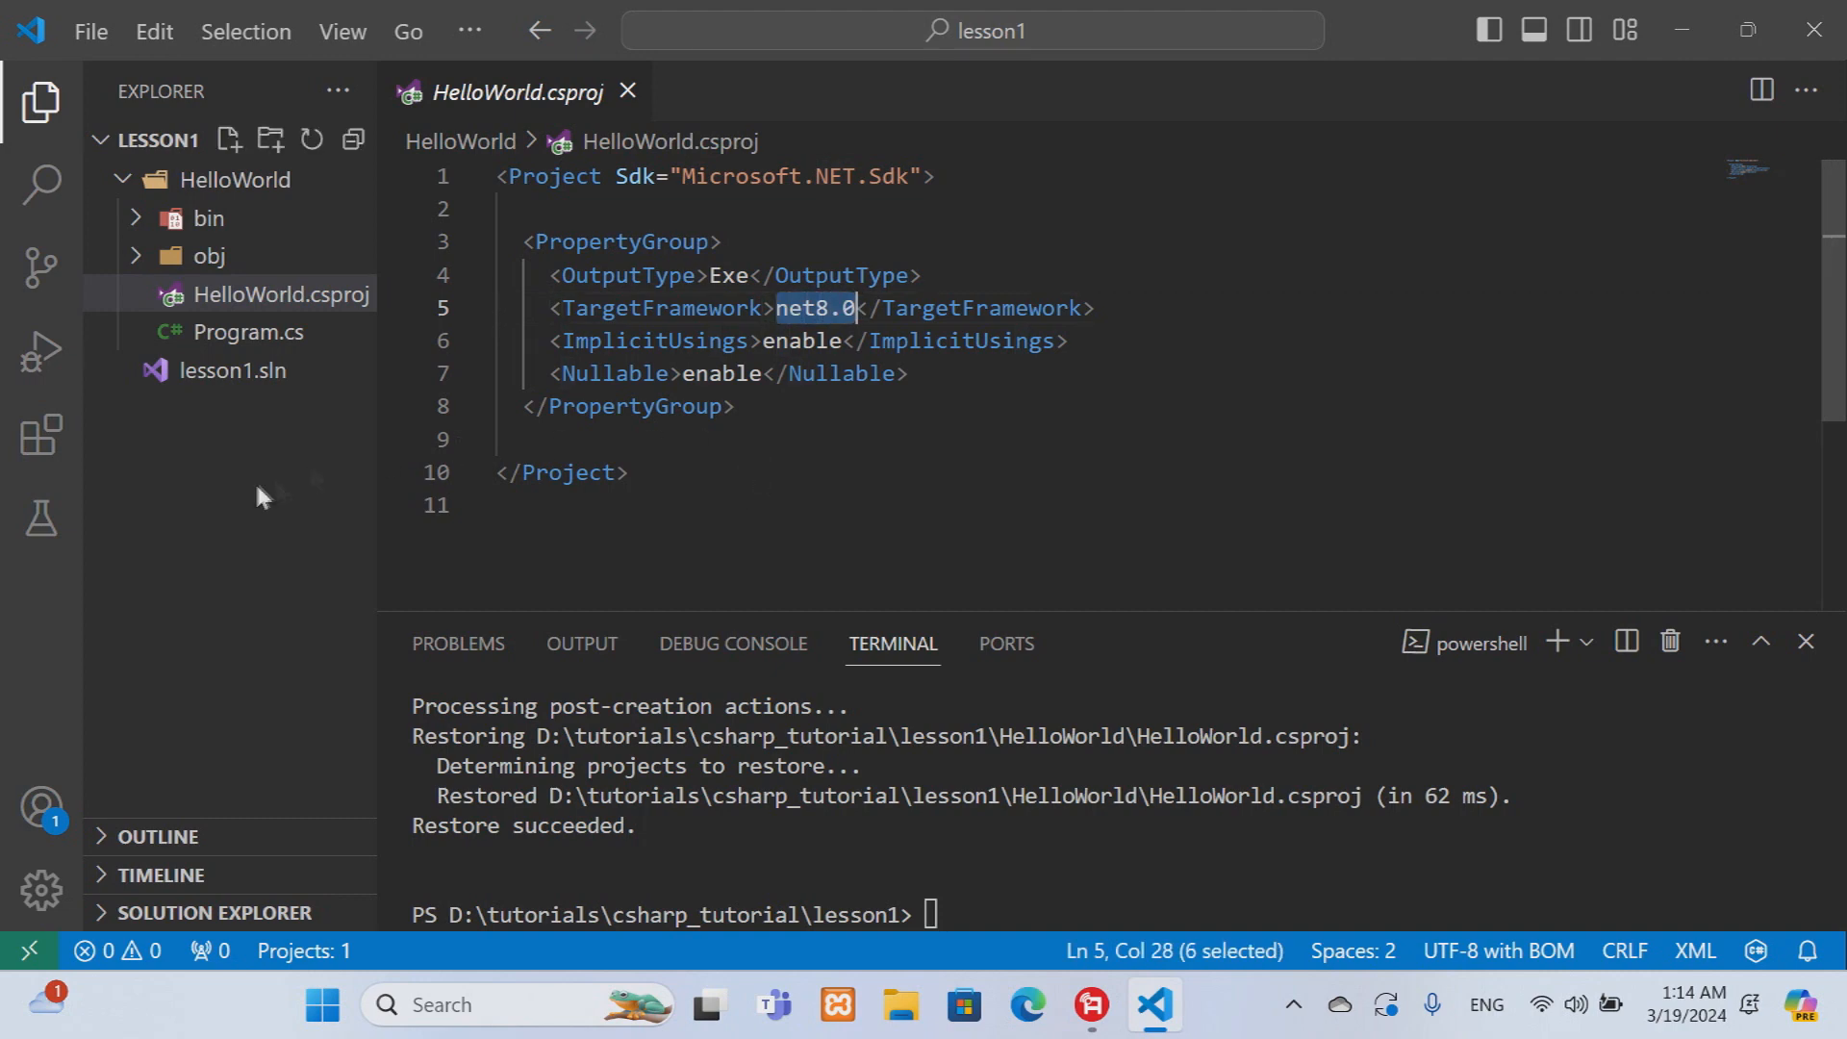
click(246, 336)
Change the terminal directory to HelloWorld, run the program with dotnet run, and highlight its output line
click(937, 919)
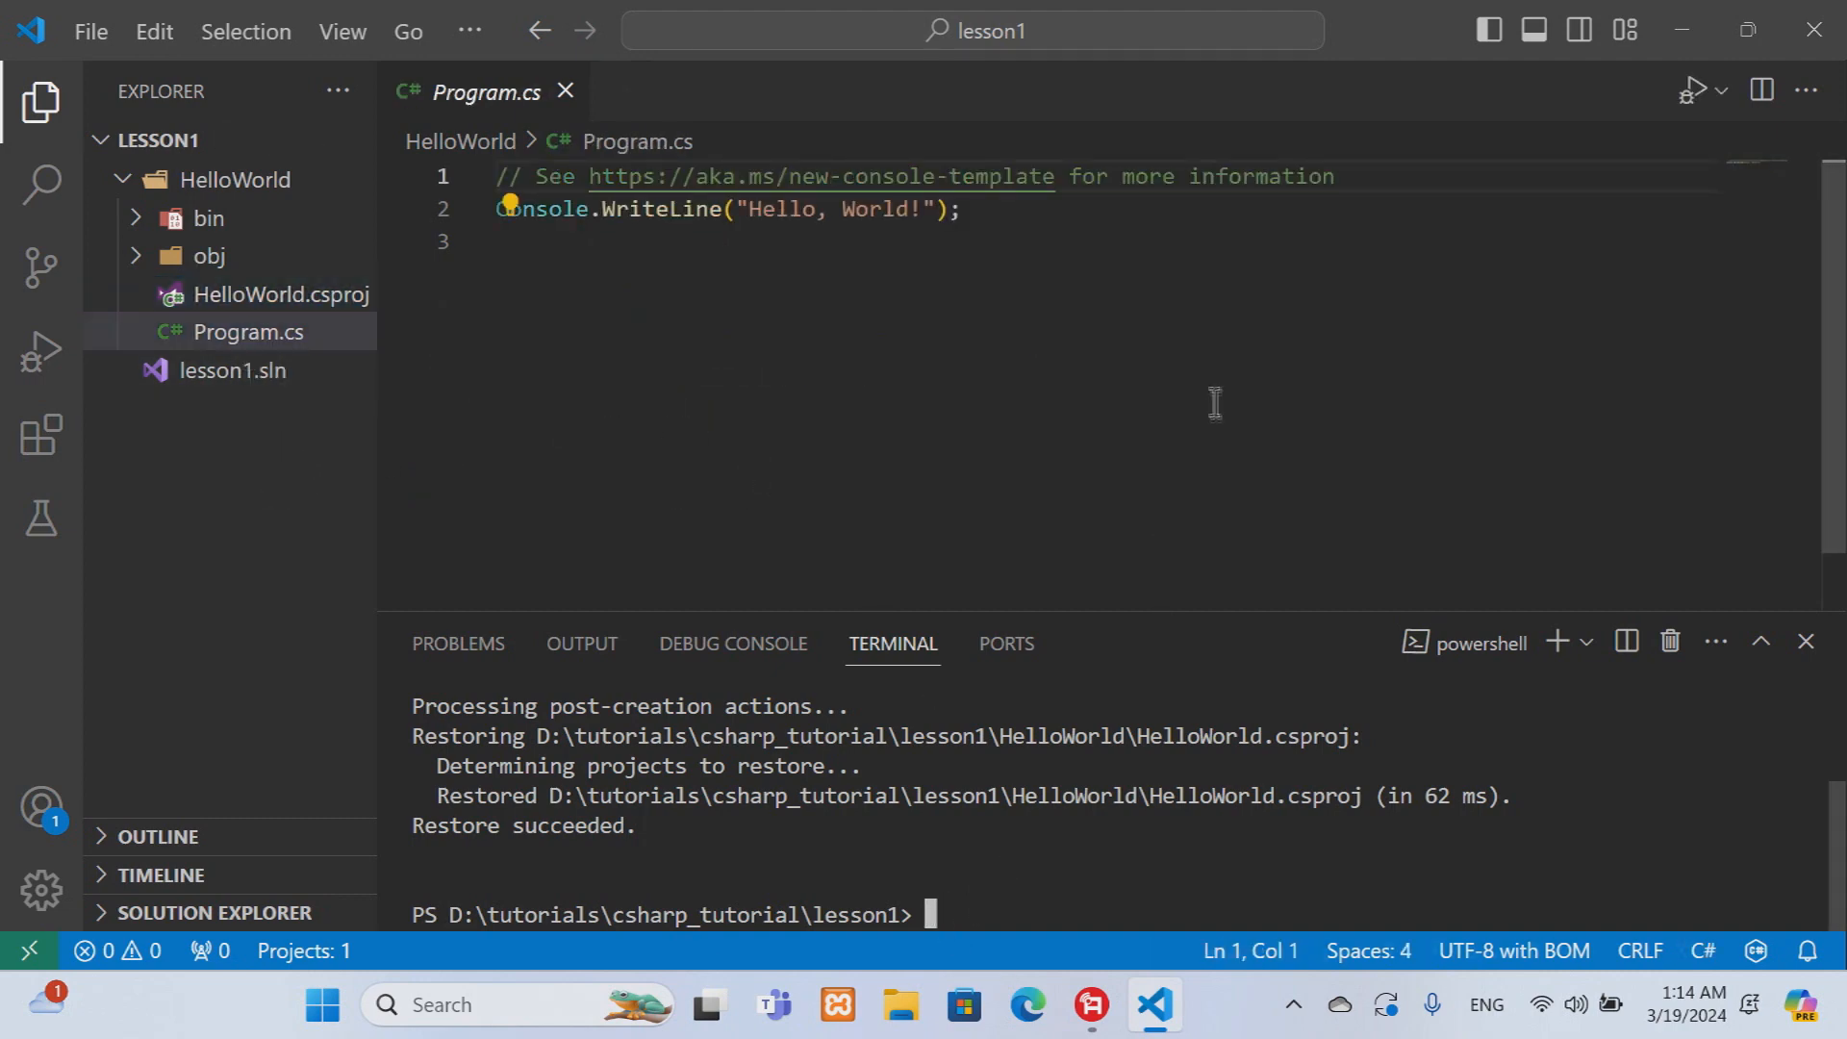
text(cd Hell)
key(Tab)
key(Return)
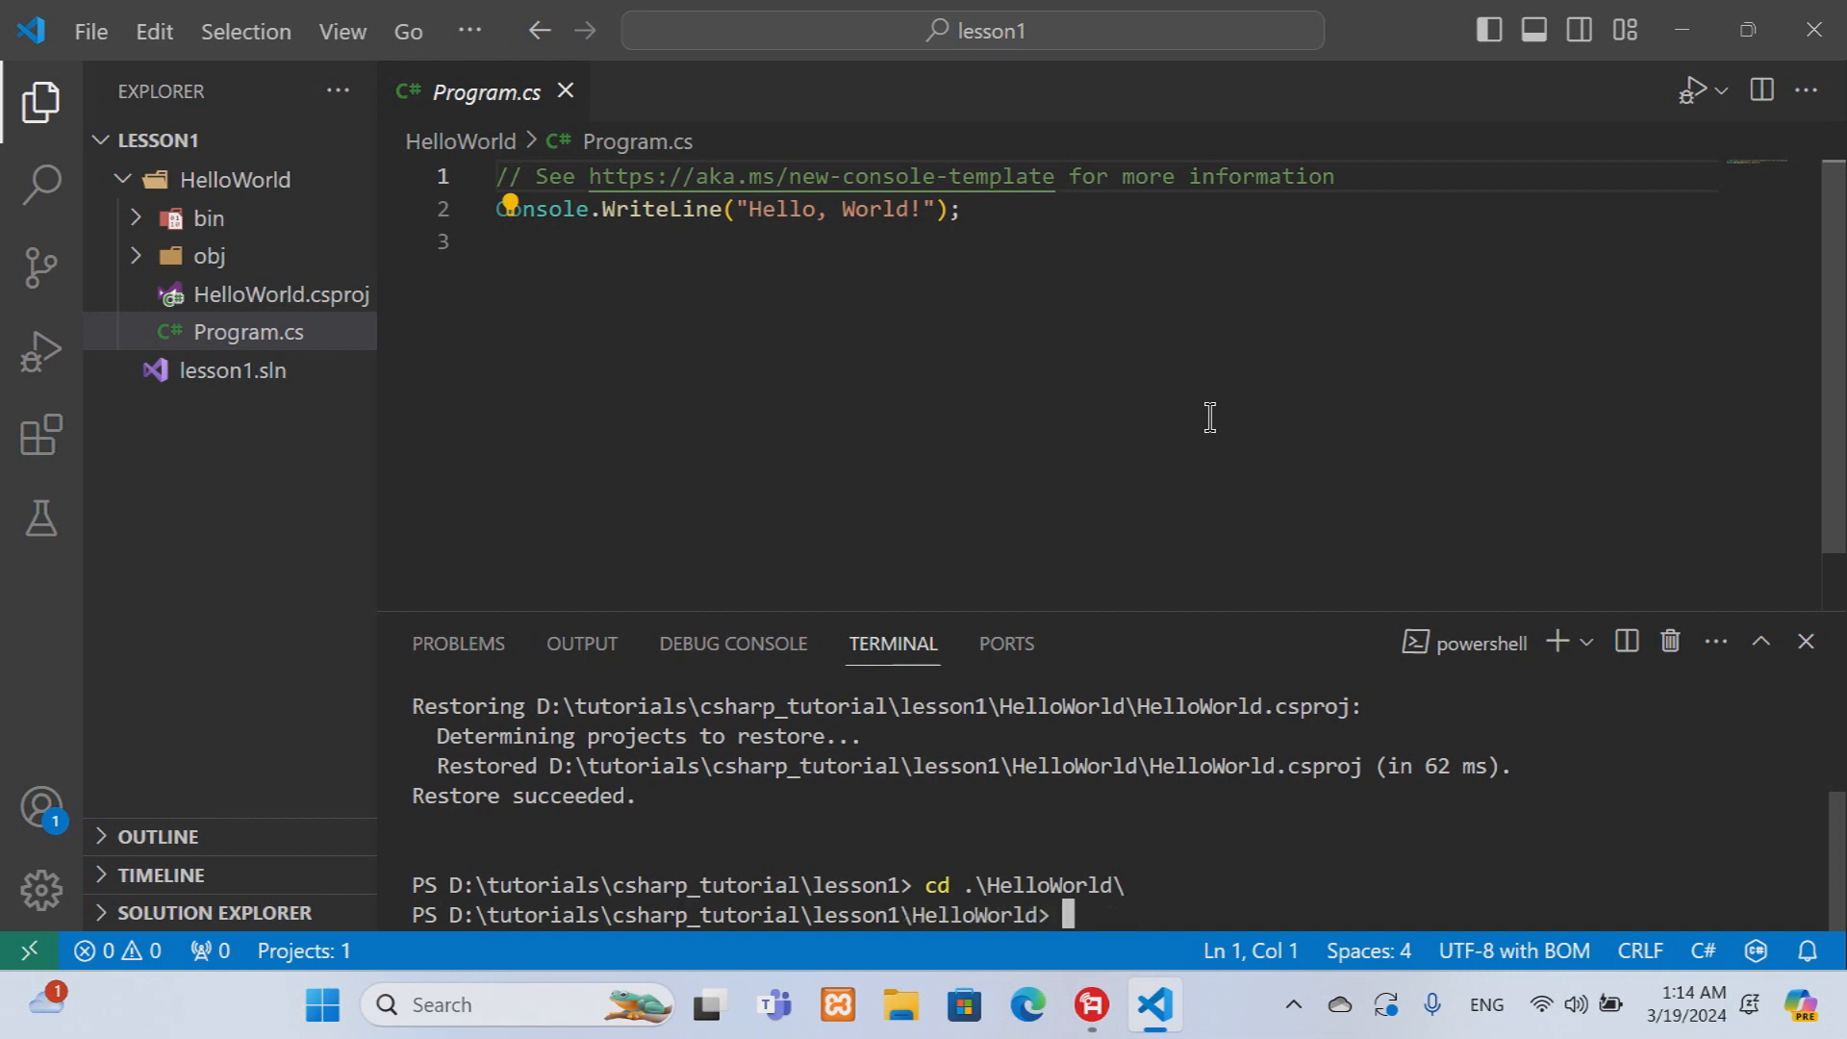
text(dotnet run)
key(Return)
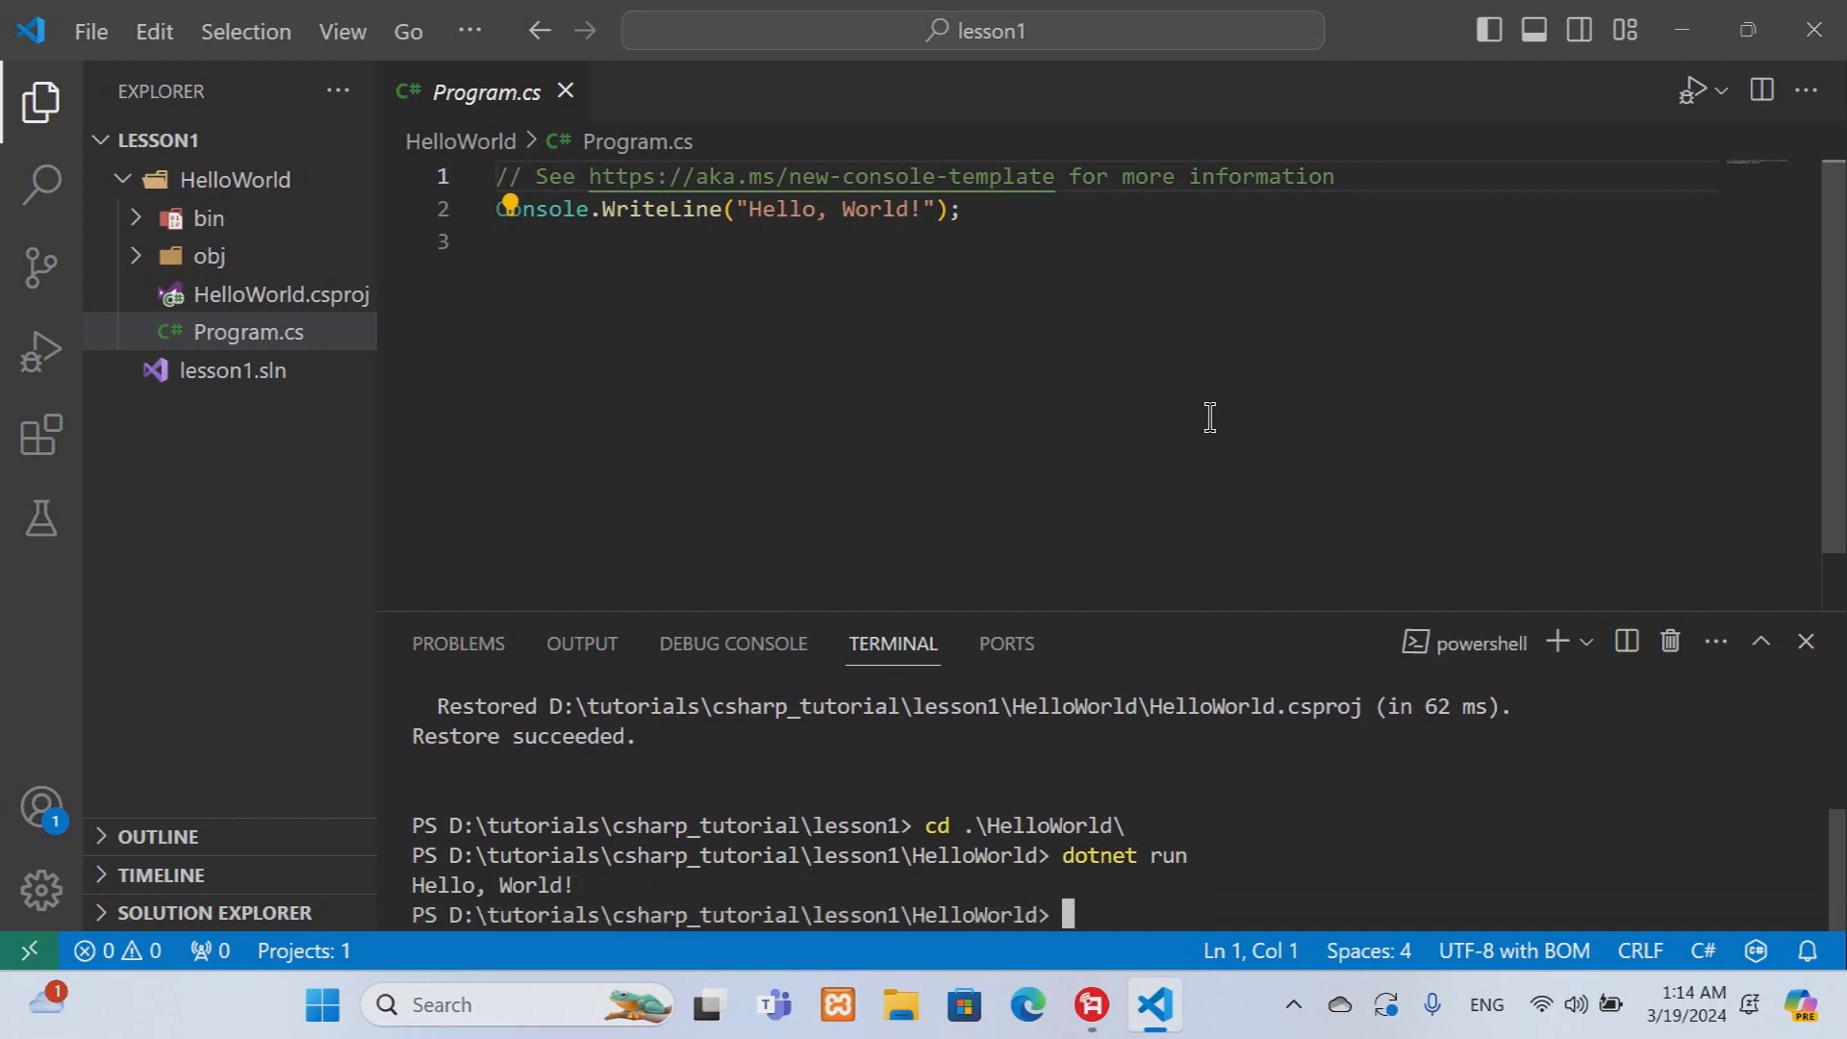
drag(587, 885, 414, 889)
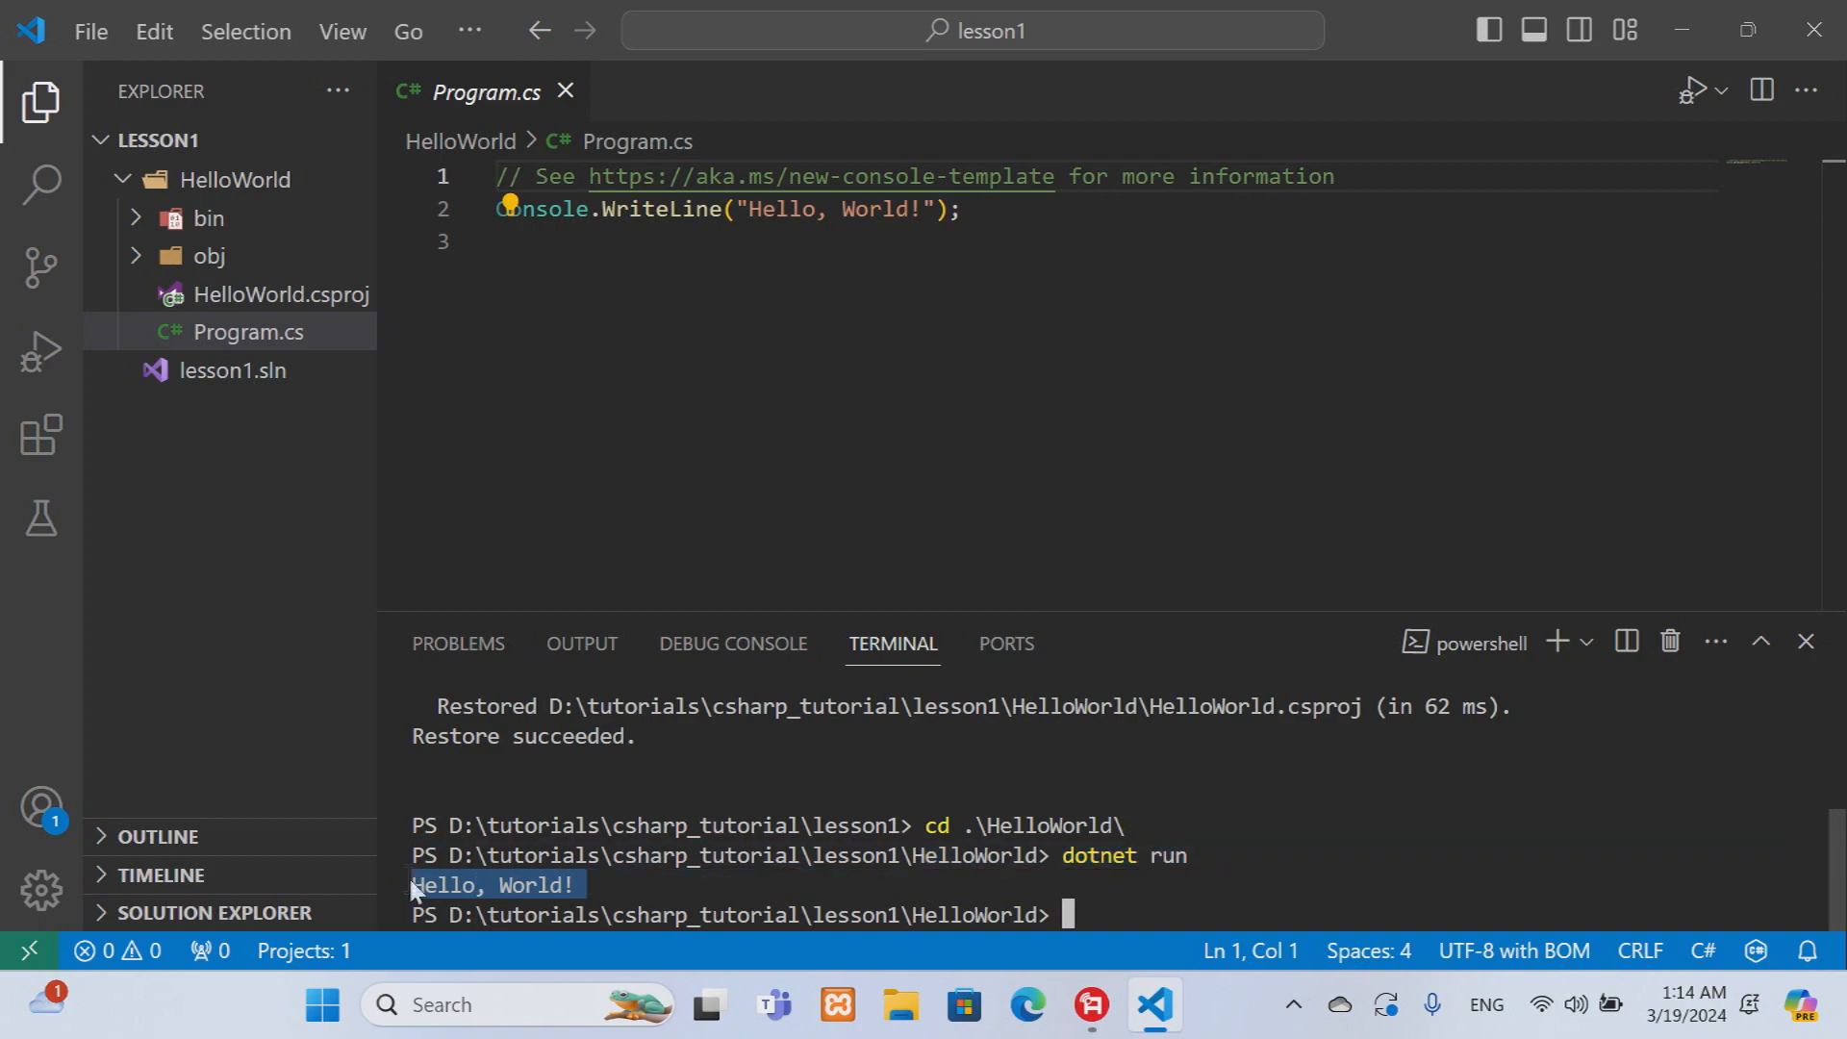